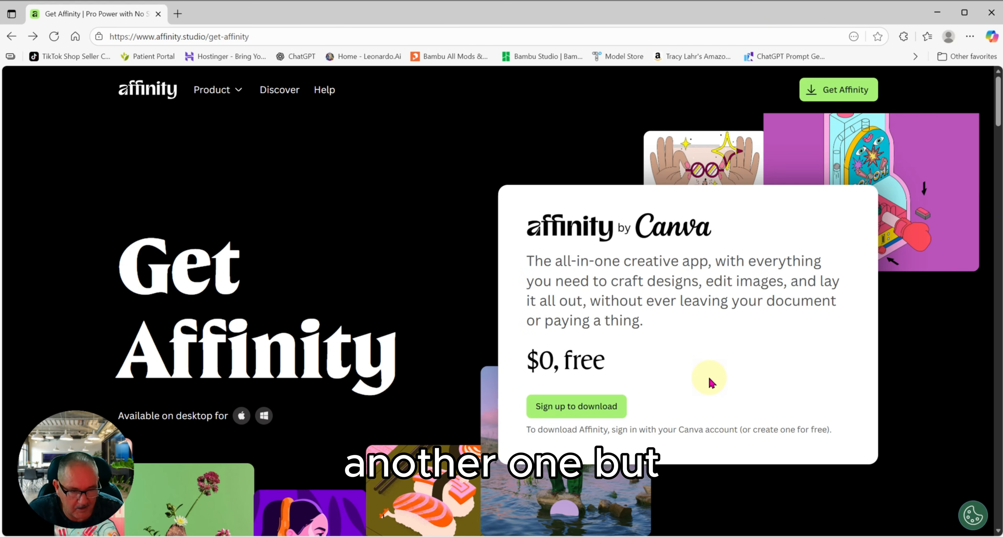
Step: Sign up for the free Affinity download, continue with the existing Canva account, and choose the Windows desktop download
left_click(579, 413)
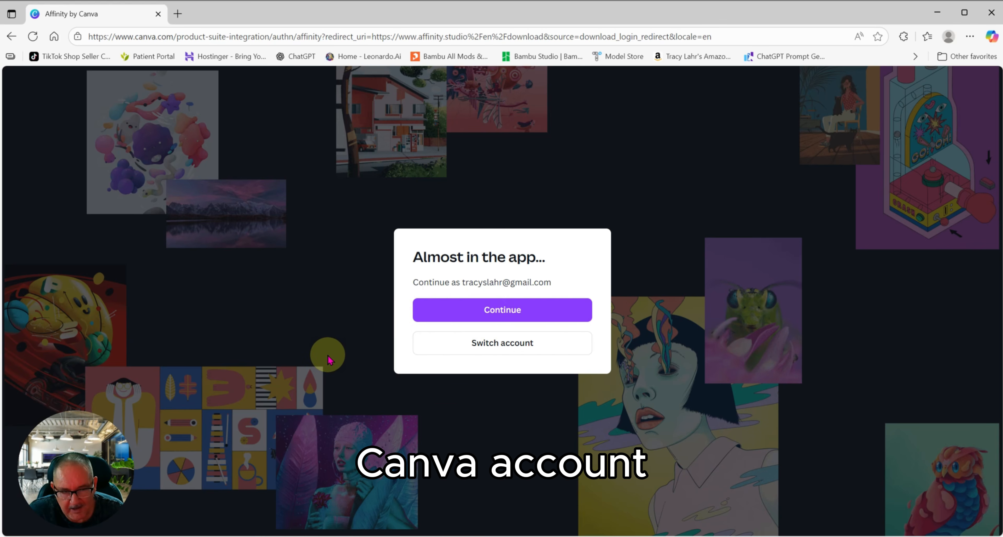
left_click(511, 313)
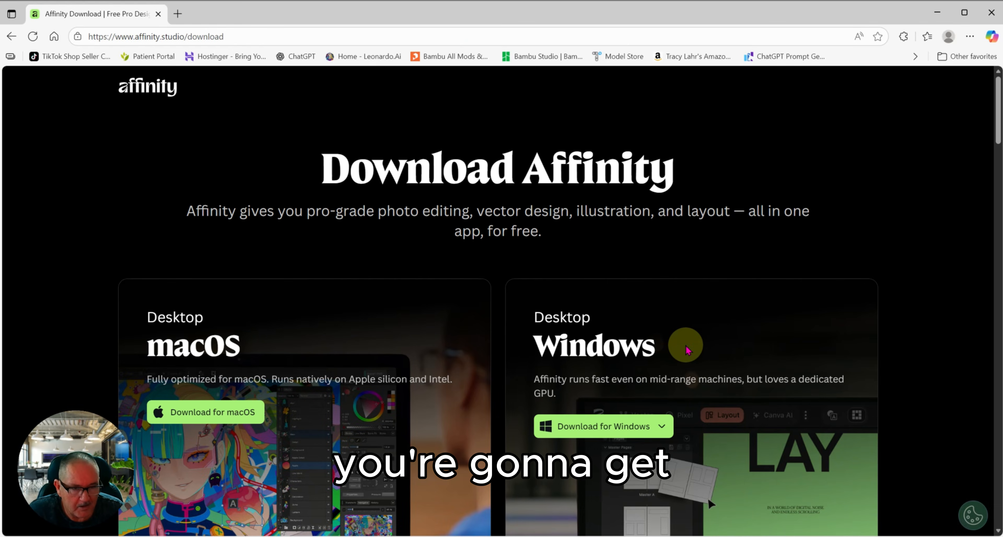
scroll(686, 349, "down", 3)
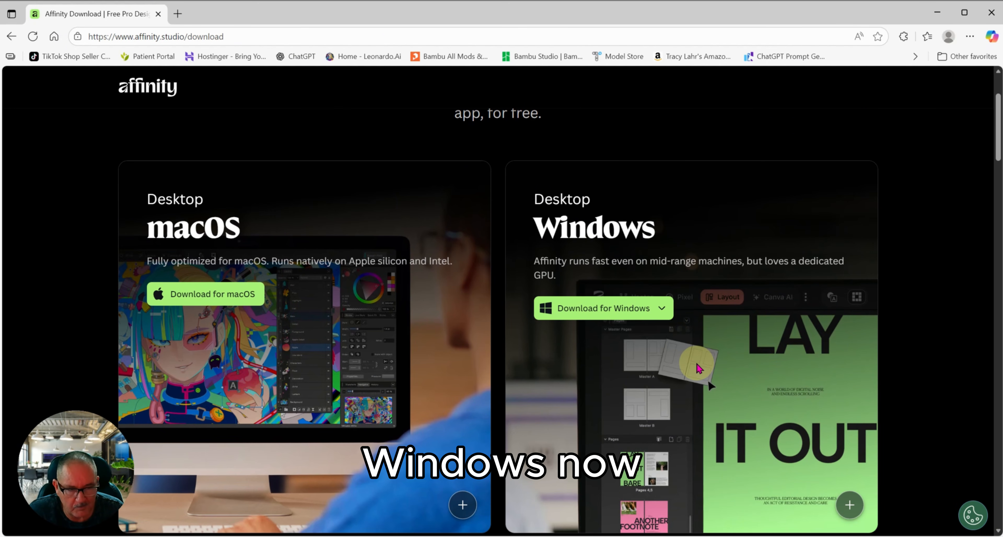
left_click(606, 310)
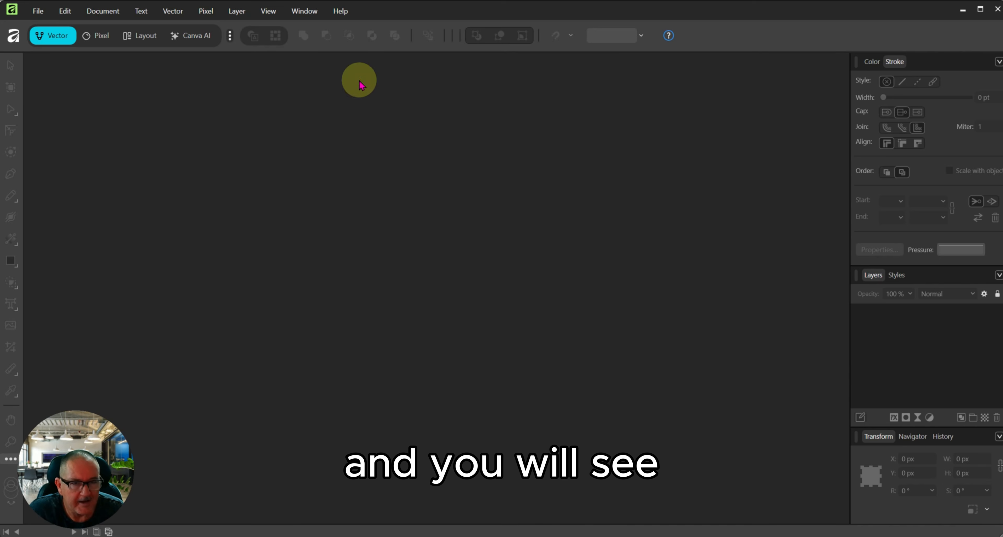
Step: Start a new document in Affinity and select the landscape Letter (ANSI A) page preset, 11 by 8.5 in
left_click(38, 11)
left_click(47, 43)
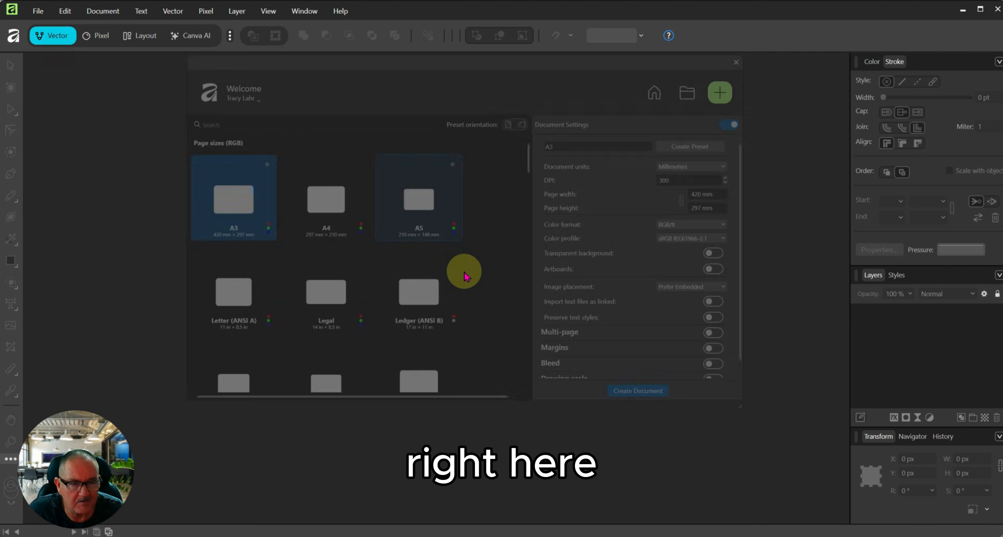
left_click(762, 112)
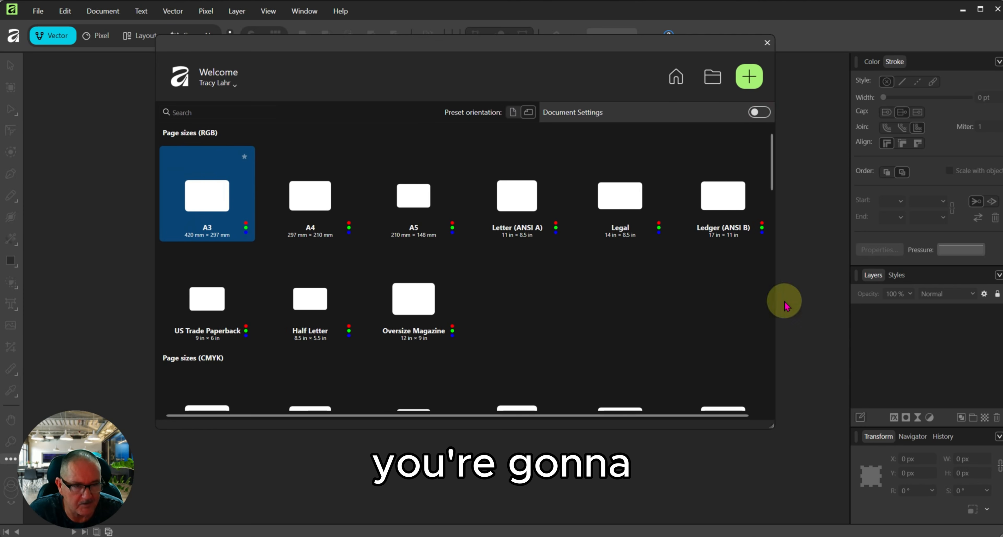
left_click(513, 114)
left_click(758, 112)
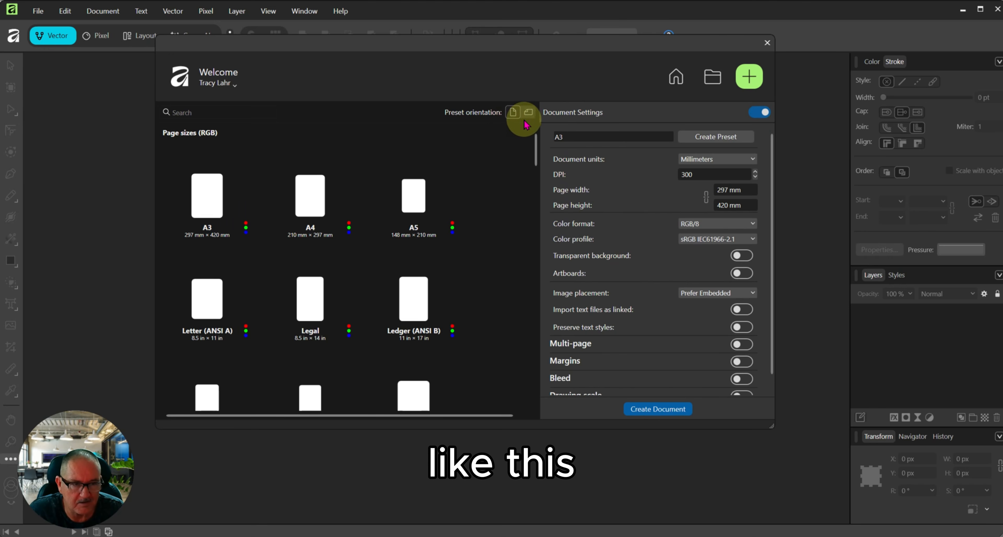
left_click(761, 111)
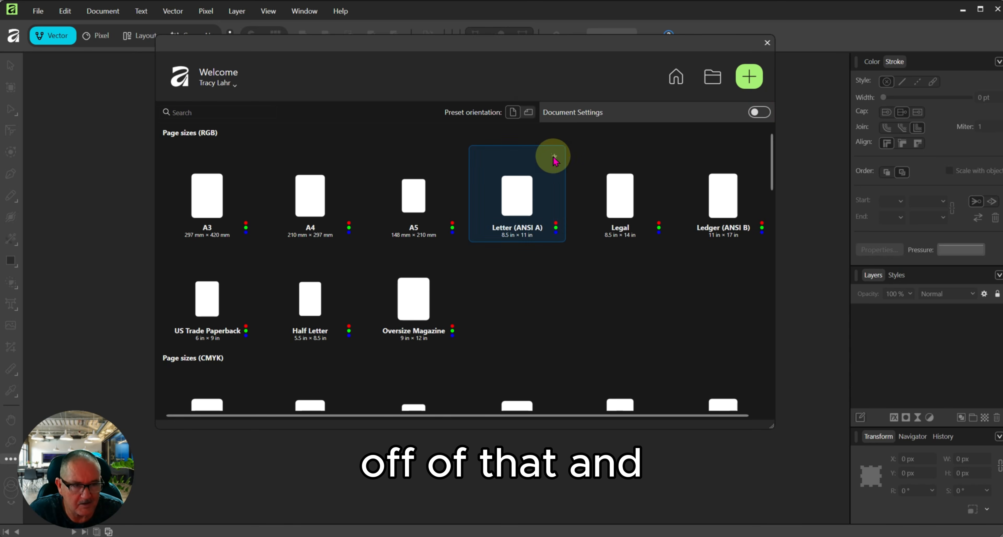
left_click(528, 113)
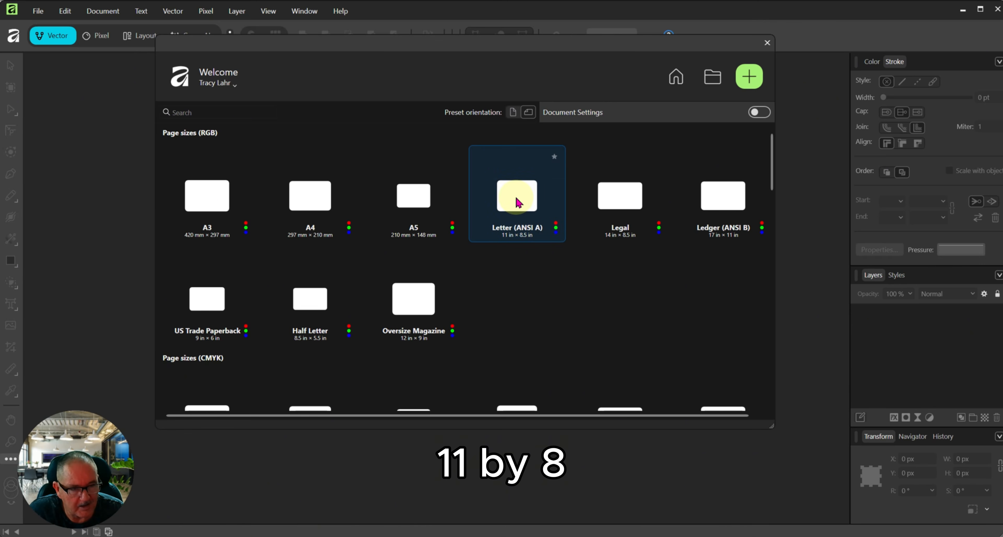
left_click(517, 202)
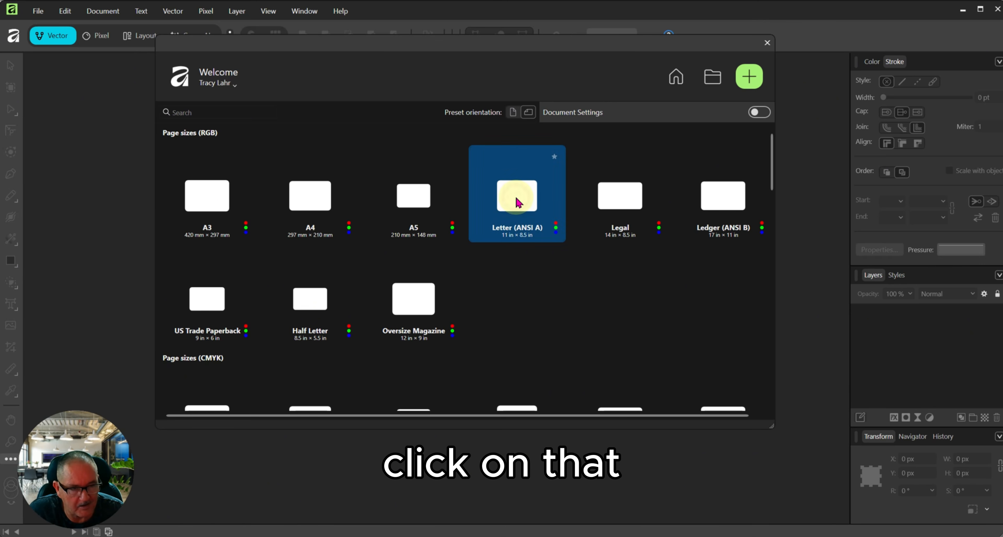
Step: Show the document settings, keep the units in inches, and enable the transparent background
left_click(754, 113)
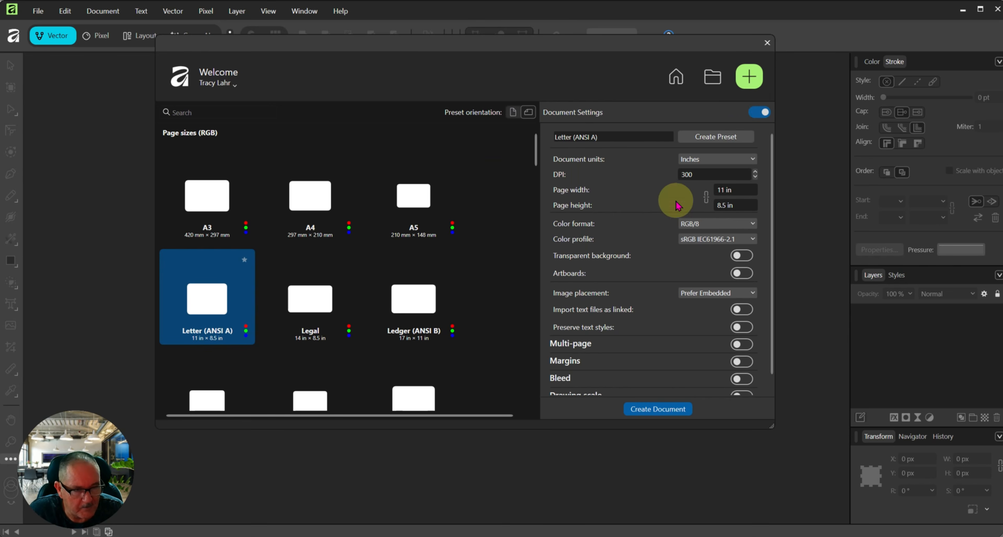
left_click(746, 158)
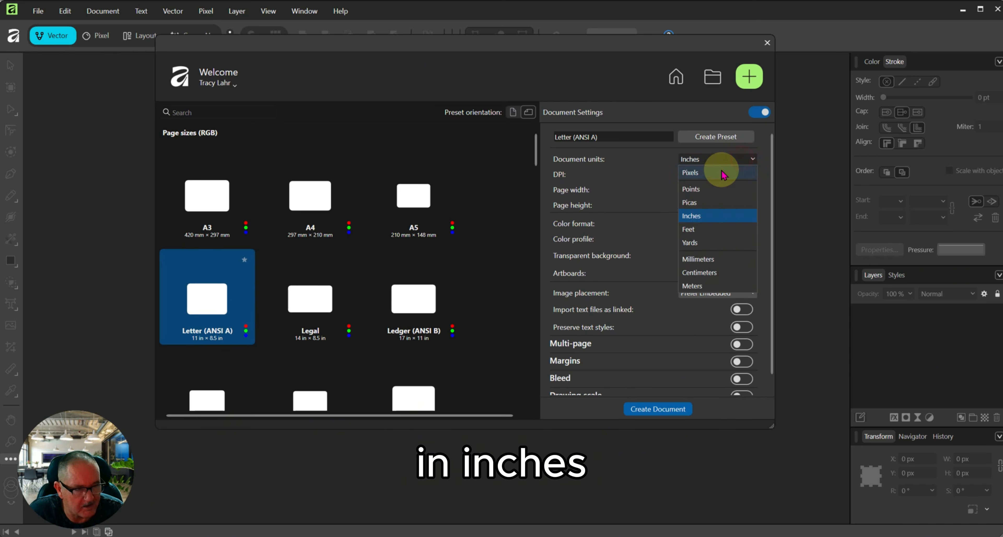
left_click(703, 216)
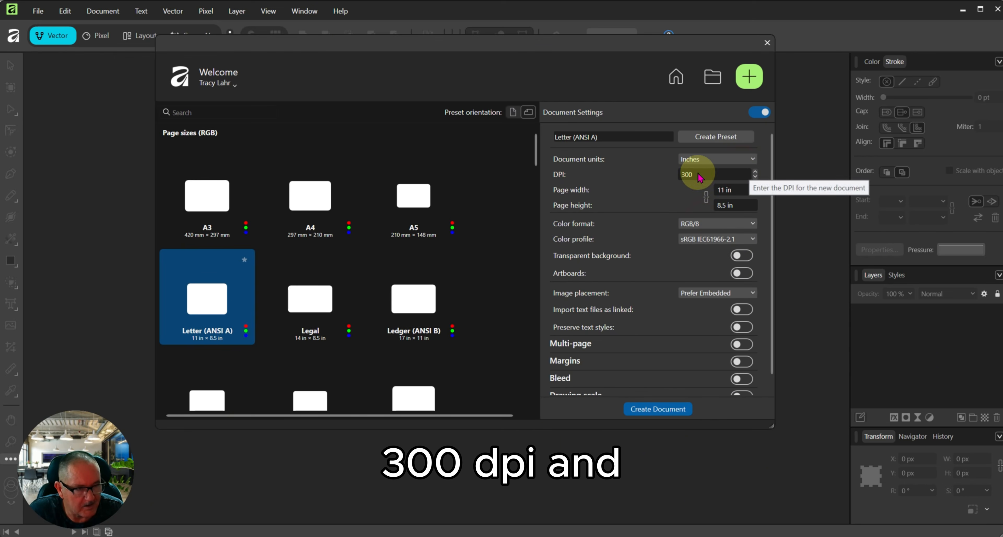
left_click(741, 256)
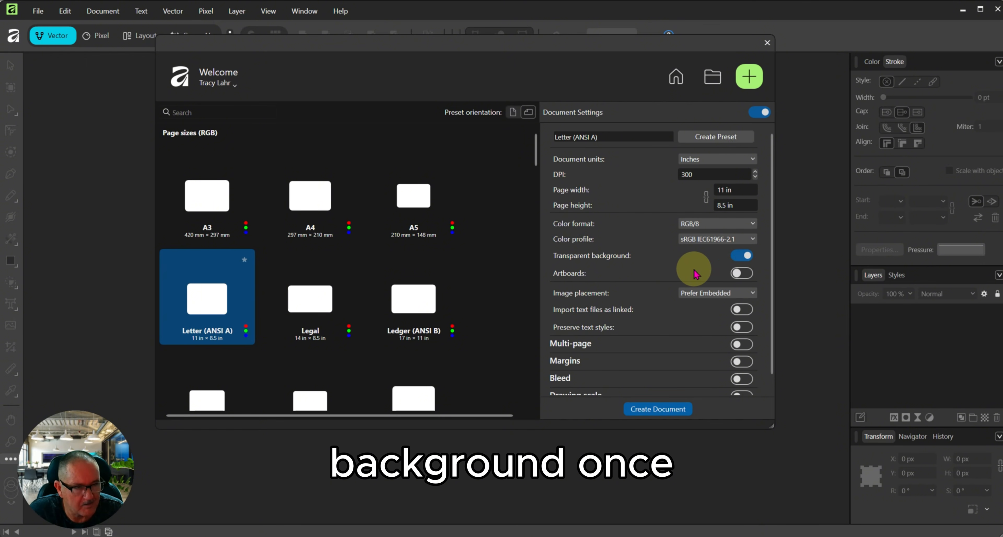
Step: Name the page setup Sublimation, save it as a preset, and mark that preset as a favorite
left_click(574, 138)
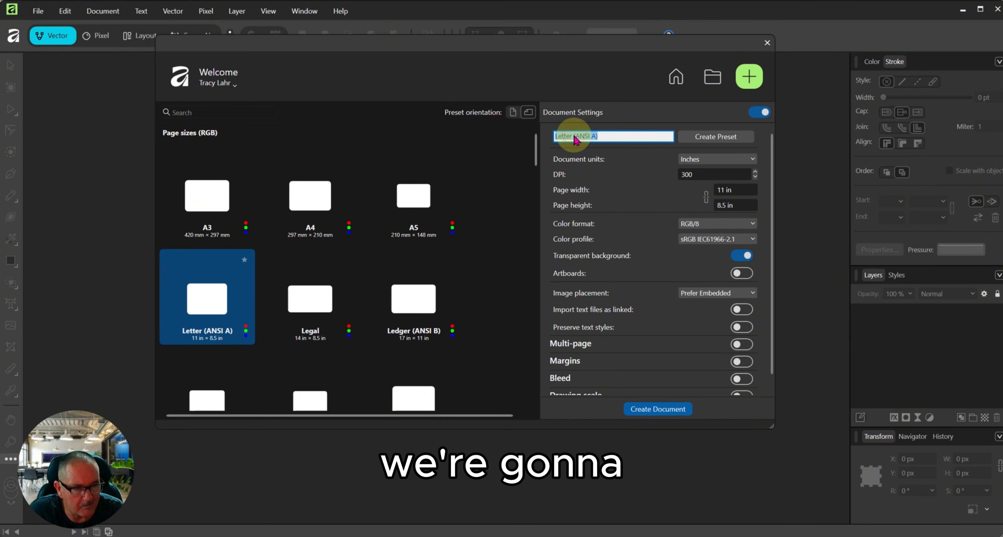
type("Sub")
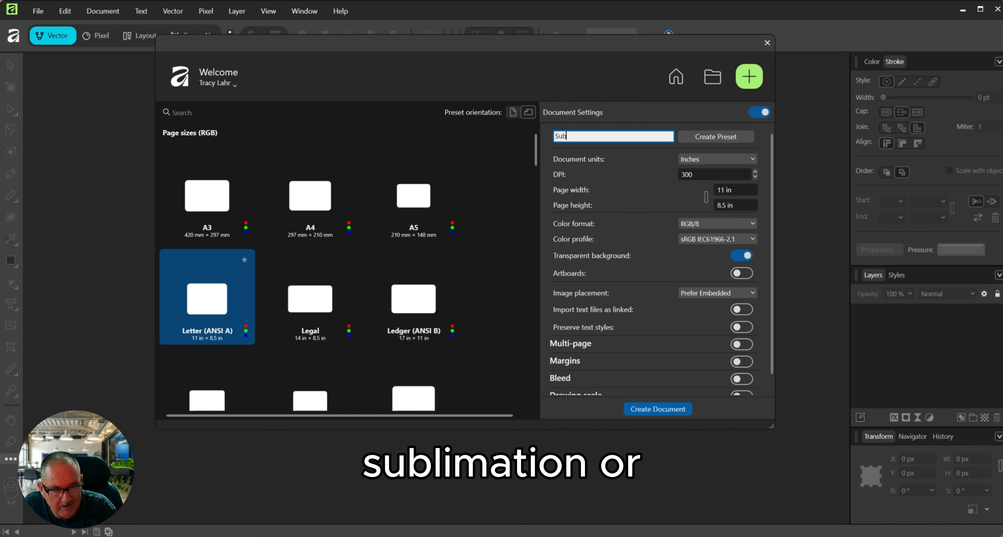
type("lim")
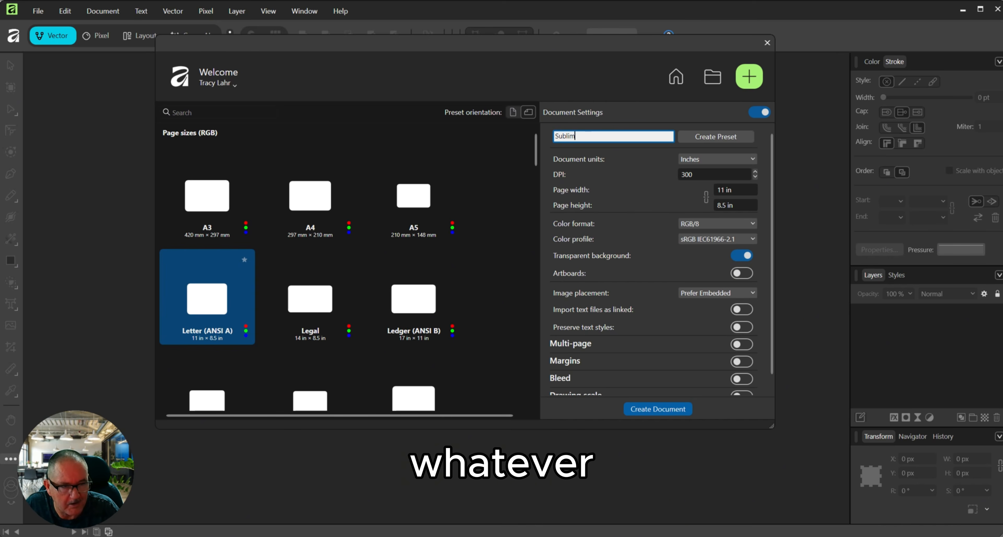
type("ation")
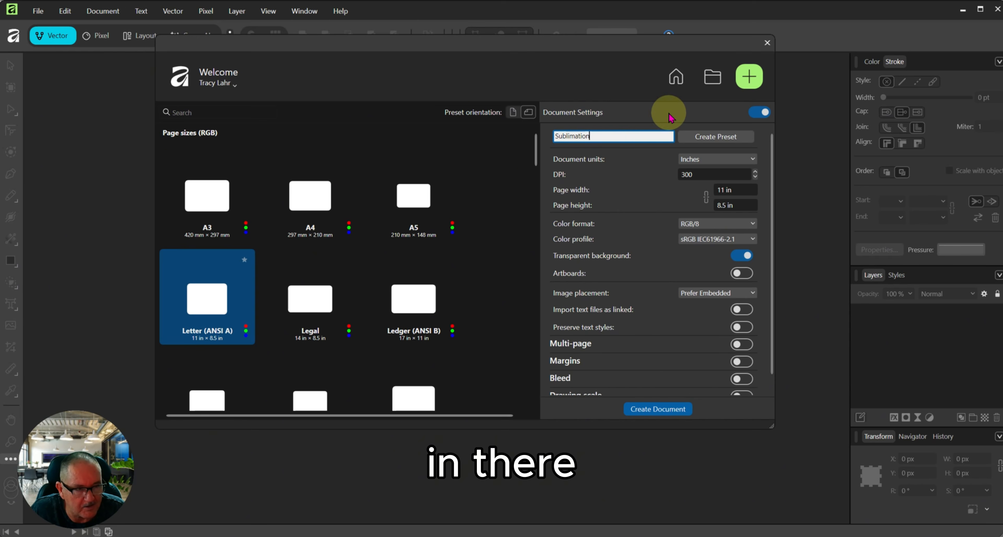
left_click(714, 138)
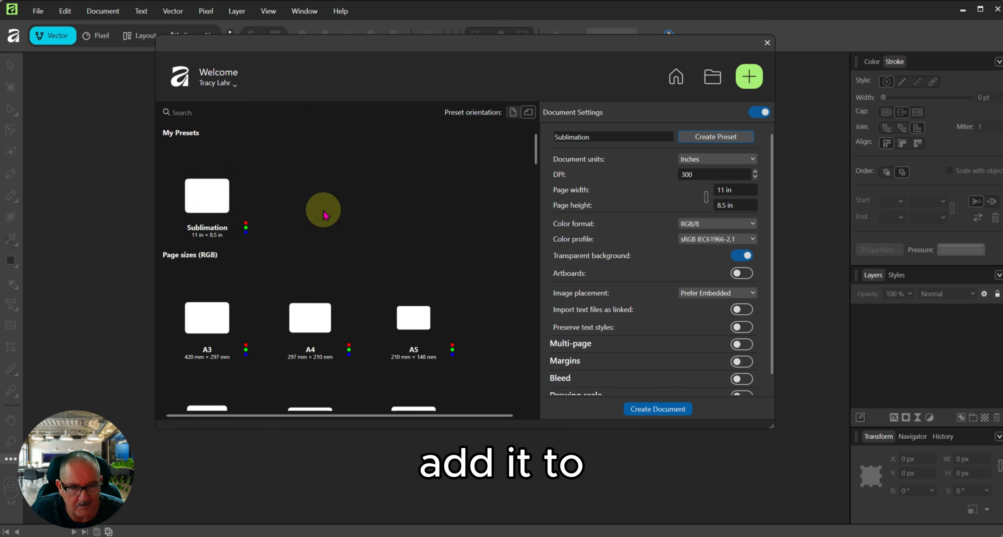
left_click(243, 157)
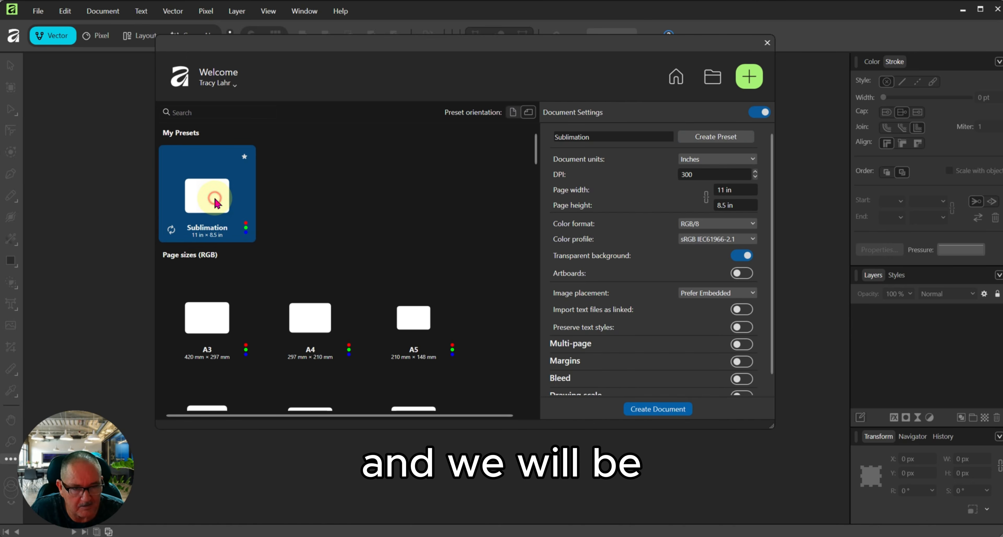
Step: Create a trial document from the Sublimation preset and close it again
double_click(216, 203)
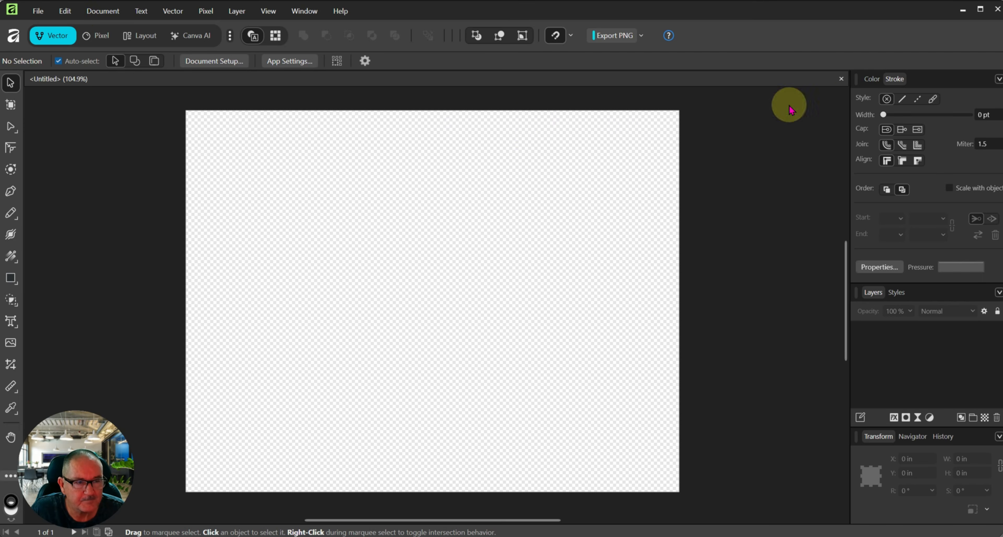
left_click(839, 79)
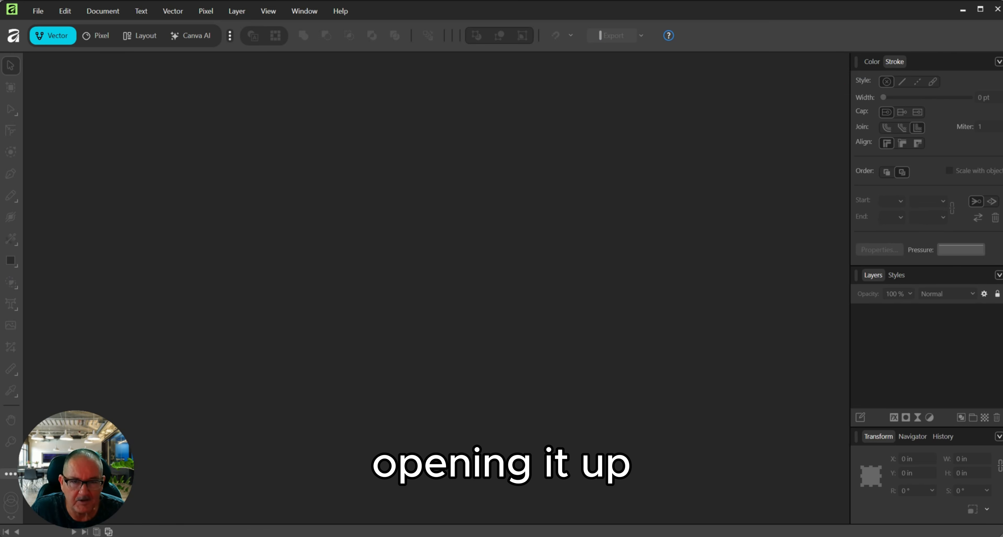
Step: Hide the document settings in the new document dialog and create a document from the Sublimation preset
left_click(38, 11)
left_click(49, 44)
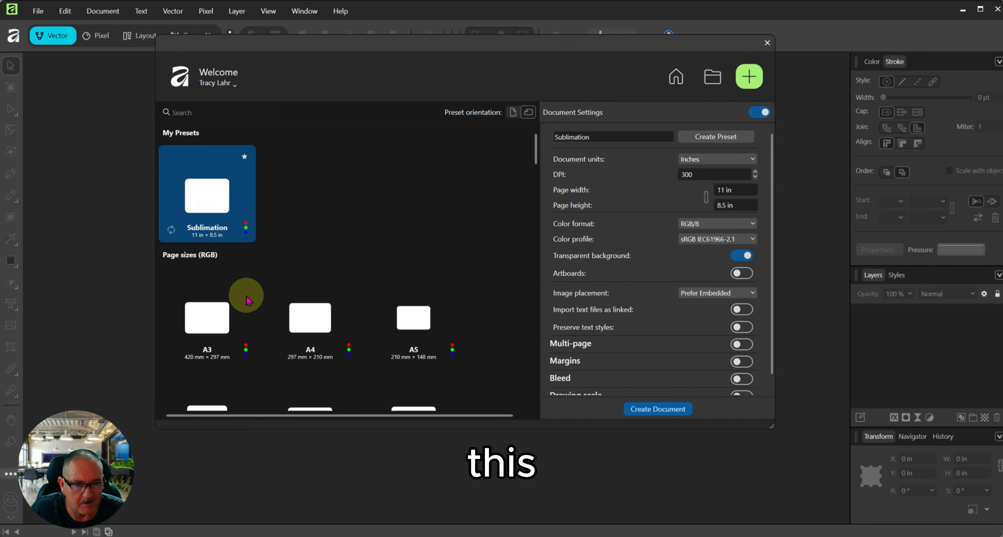
scroll(340, 335, "down", 5)
scroll(370, 352, "up", 5)
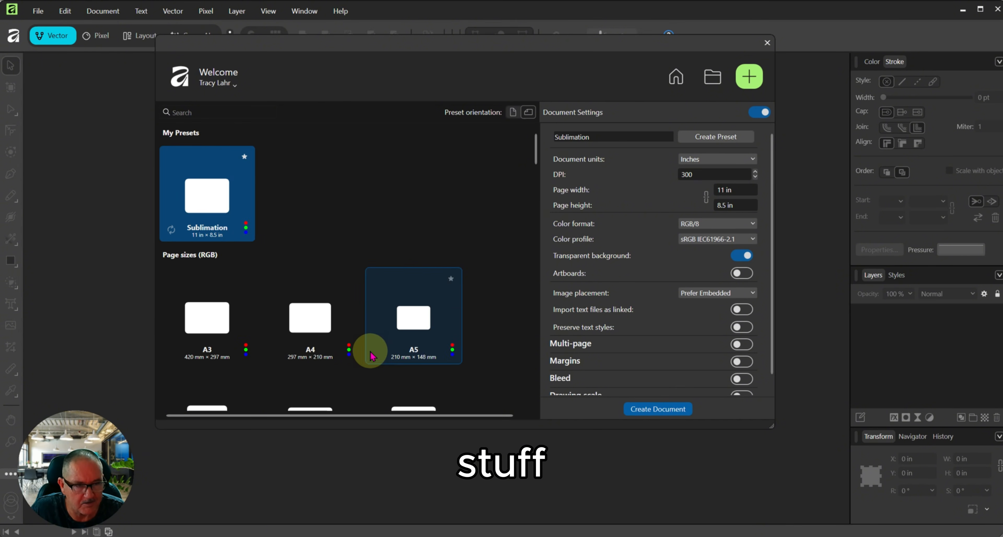
left_click(769, 119)
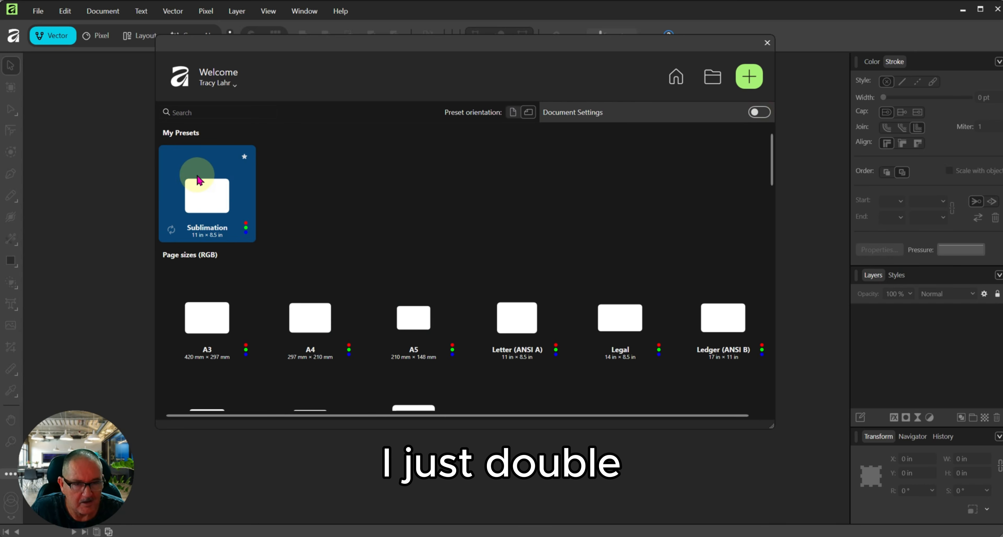
double_click(217, 187)
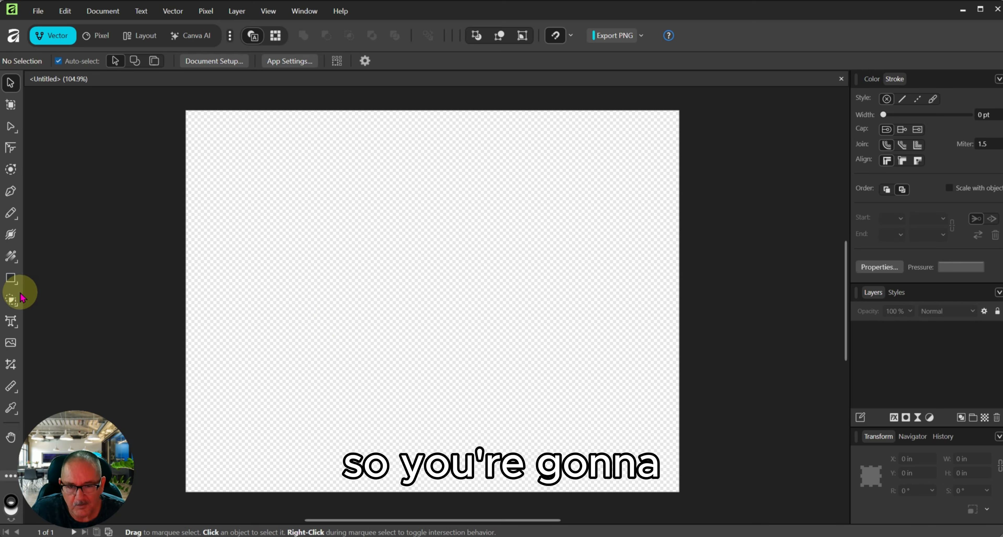
Step: Place the image yorkies 6 from the Youtube Video folder onto the page at its default size
left_click(12, 344)
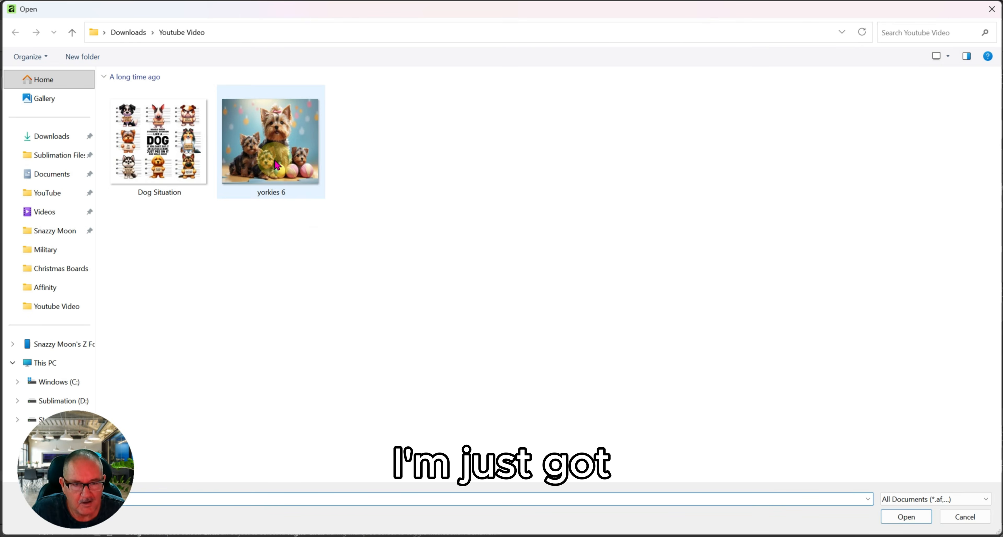
left_click(270, 147)
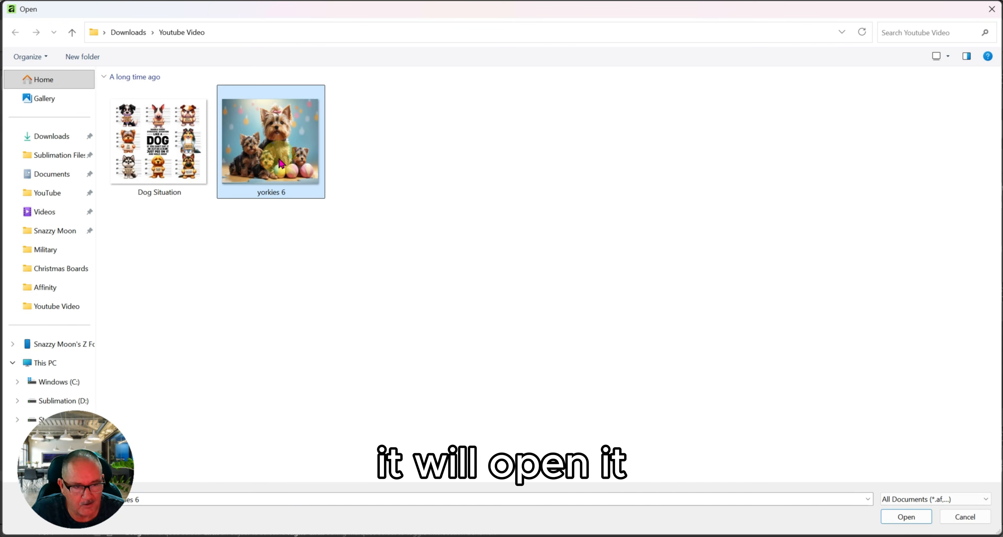
left_click(895, 519)
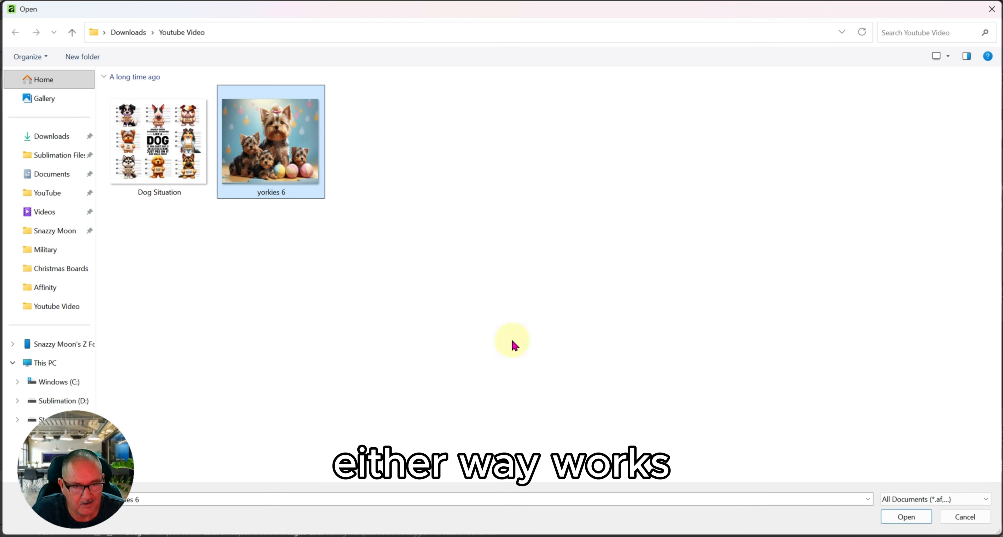
double_click(275, 154)
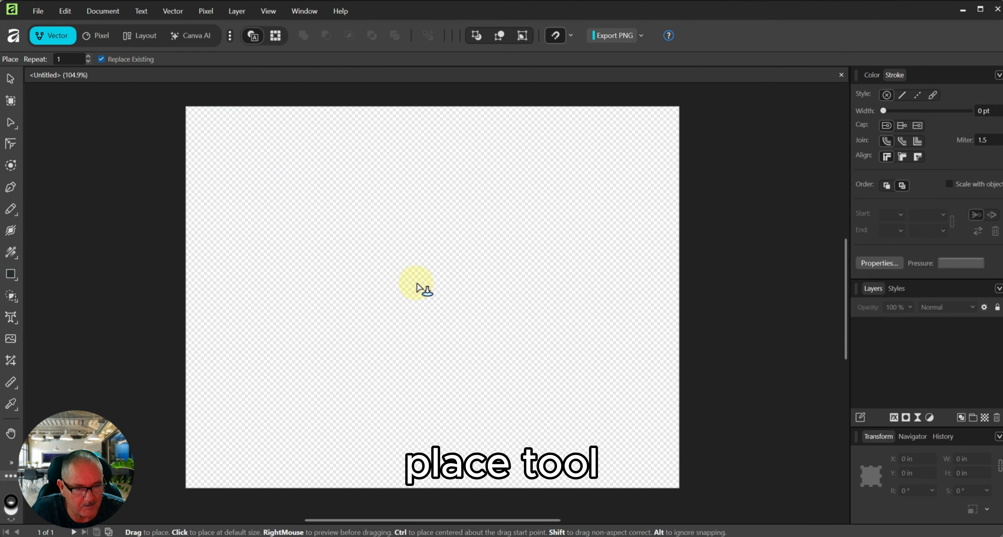
left_click(432, 304)
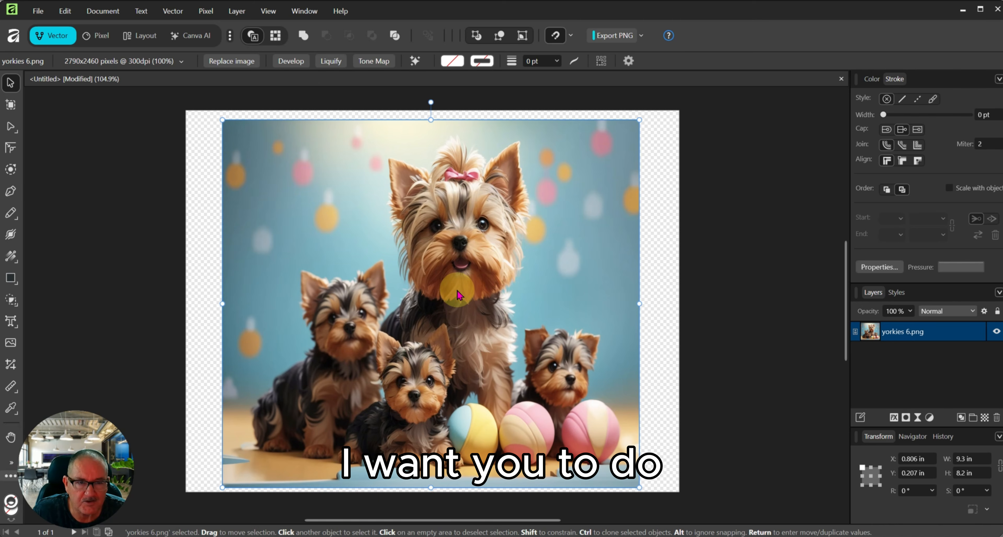
Step: Switch to the Layout workspace and add the four-button Arrange group to its toolbar, directly after the alignment tools
left_click(132, 38)
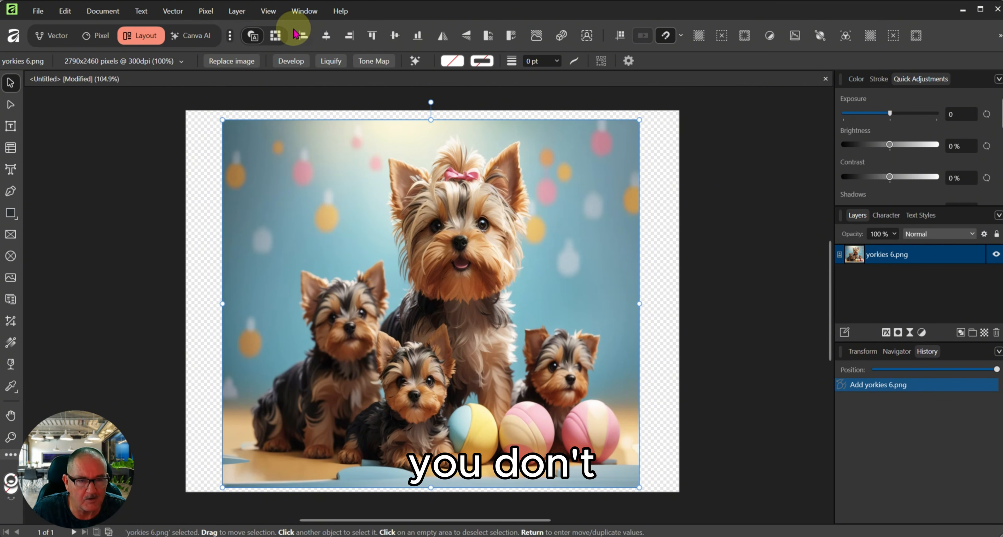
right_click(431, 37)
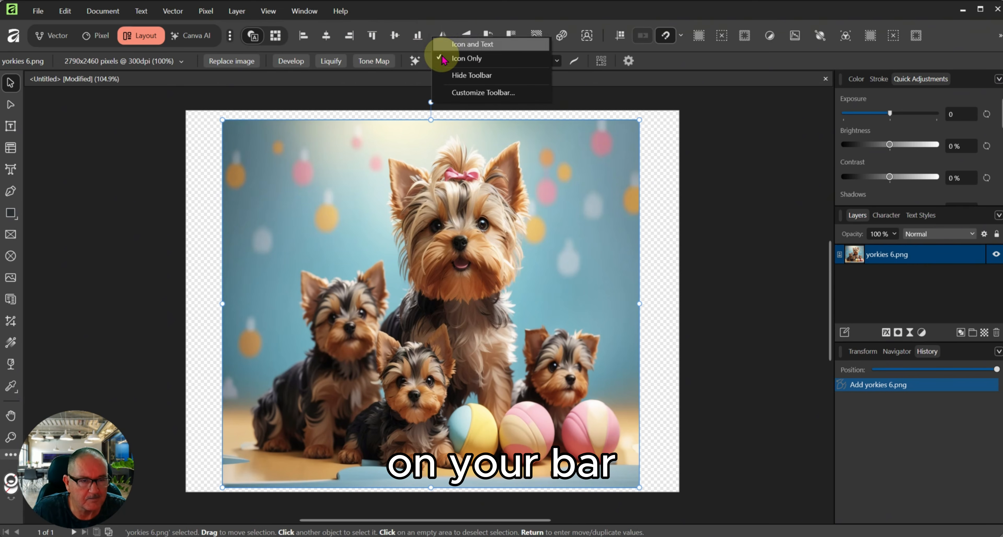
left_click(461, 95)
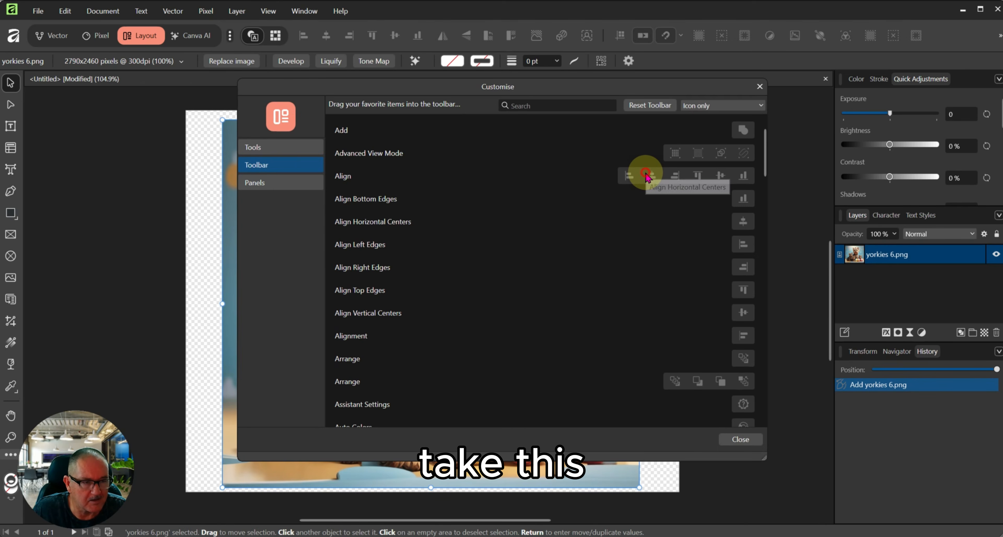
mouse_move(646, 177)
left_mouse_down()
mouse_move(568, 146)
mouse_move(433, 41)
mouse_move(630, 180)
mouse_move(658, 176)
left_mouse_up()
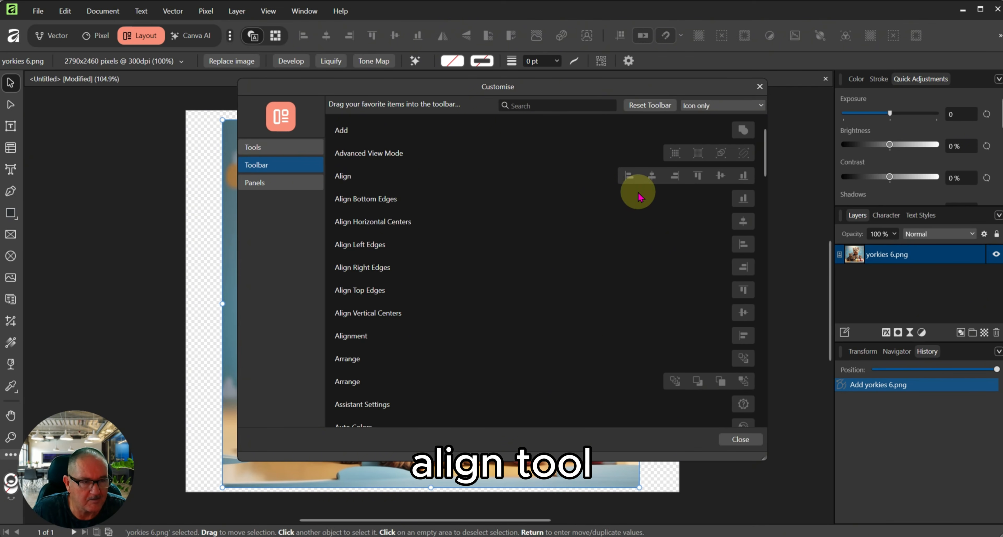
mouse_move(657, 176)
left_mouse_down()
mouse_move(384, 49)
mouse_move(576, 152)
mouse_move(665, 184)
mouse_move(671, 175)
left_mouse_up()
scroll(537, 266, "down", 1)
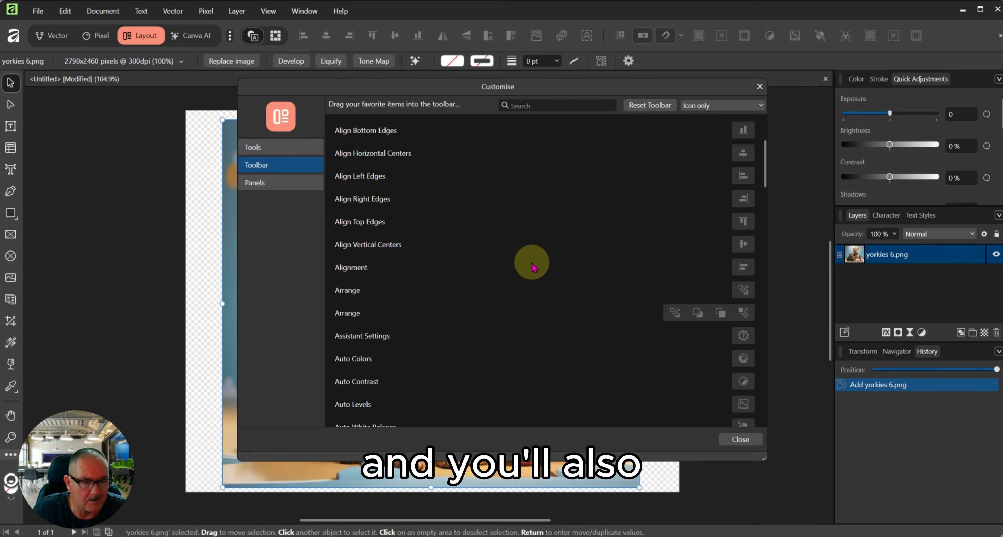
left_click_drag(700, 314, 476, 42)
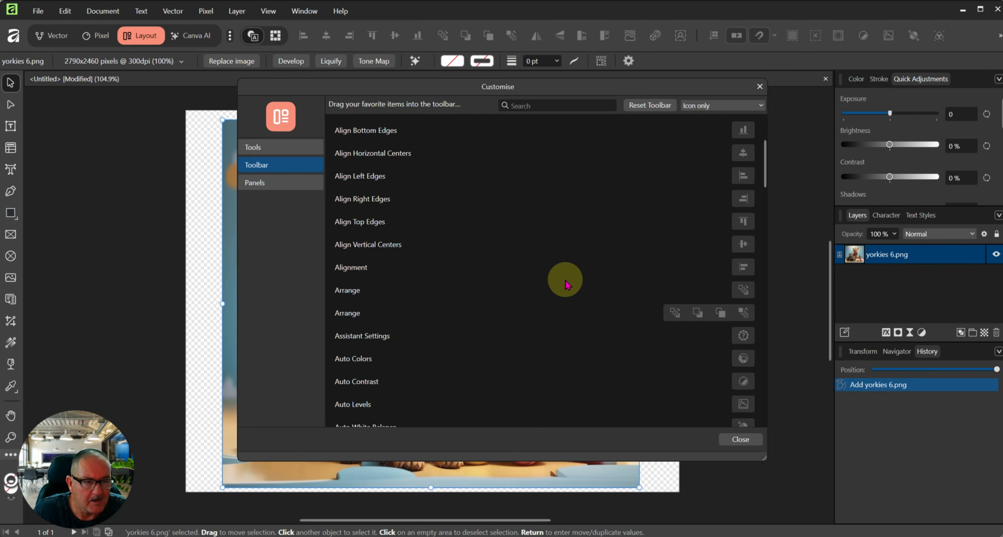
Step: Review the available toolbar items through Flip Horizontal and Flip Vertical, and close the toolbar customization
scroll(557, 311, "down", 3)
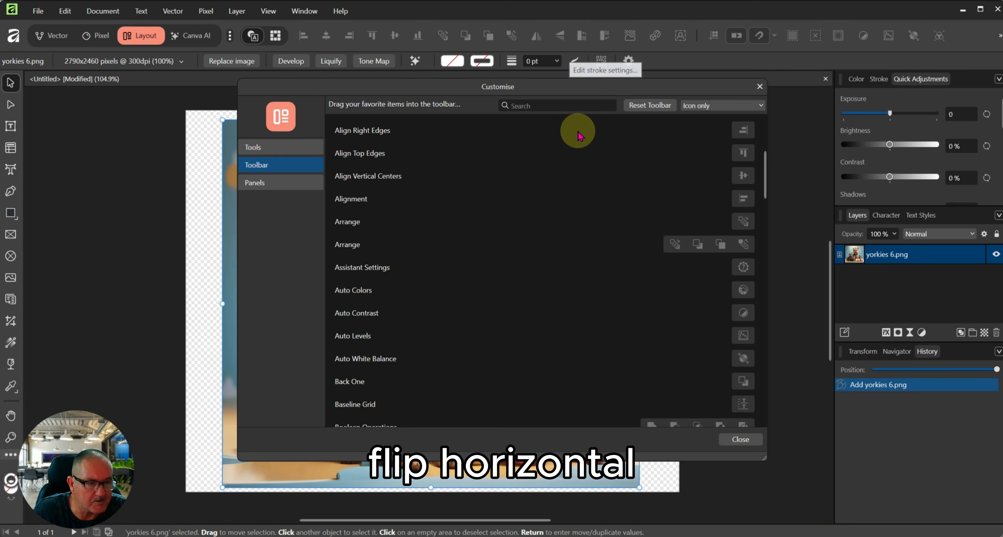
scroll(583, 245, "down", 18)
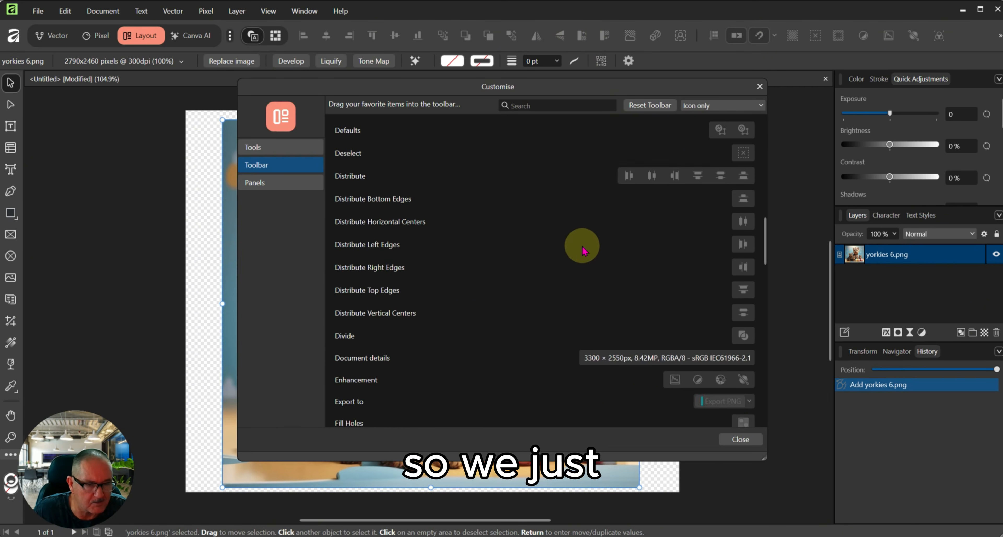
scroll(582, 245, "down", 6)
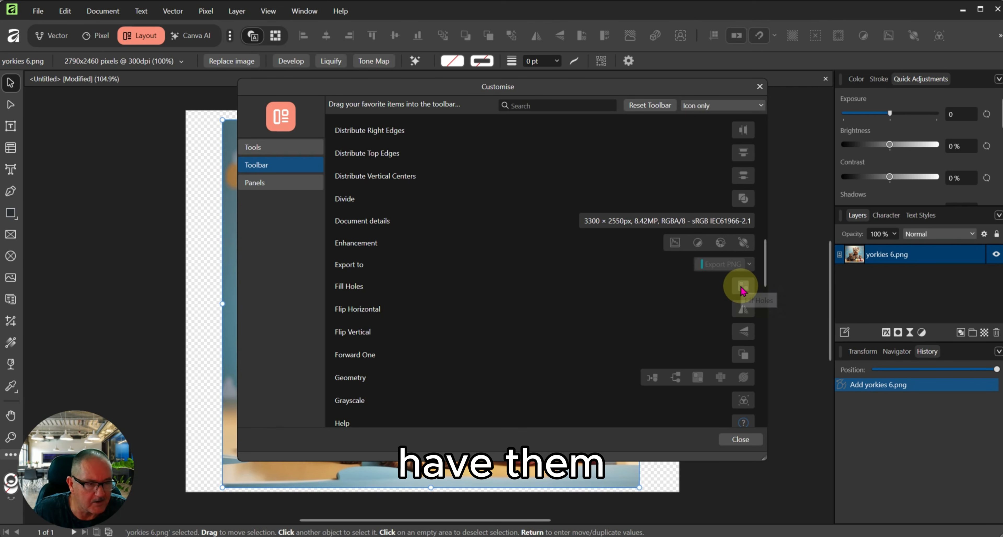
left_click_drag(743, 312, 584, 171)
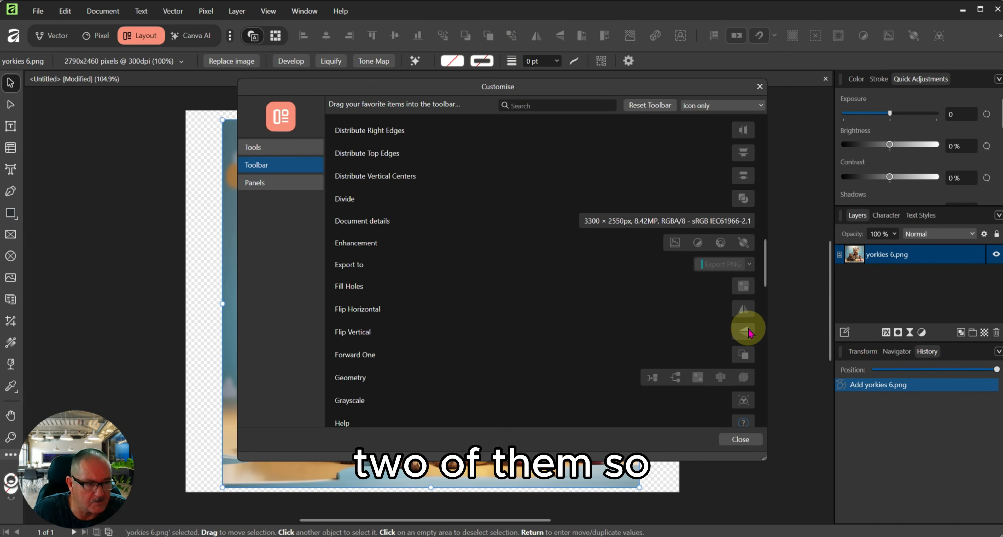
mouse_move(742, 324)
left_mouse_down()
mouse_move(604, 49)
mouse_move(651, 233)
mouse_move(742, 312)
left_mouse_up()
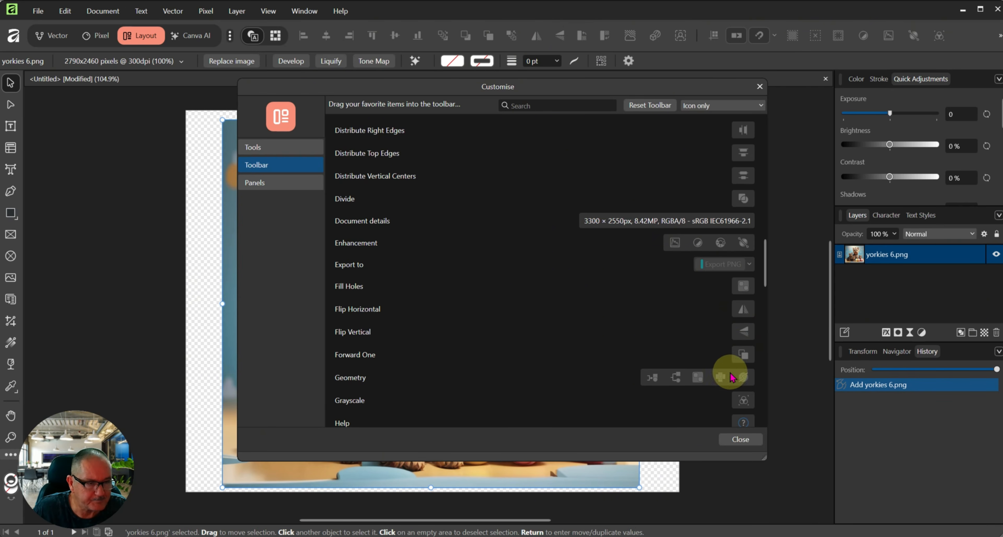
scroll(563, 296, "down", 5)
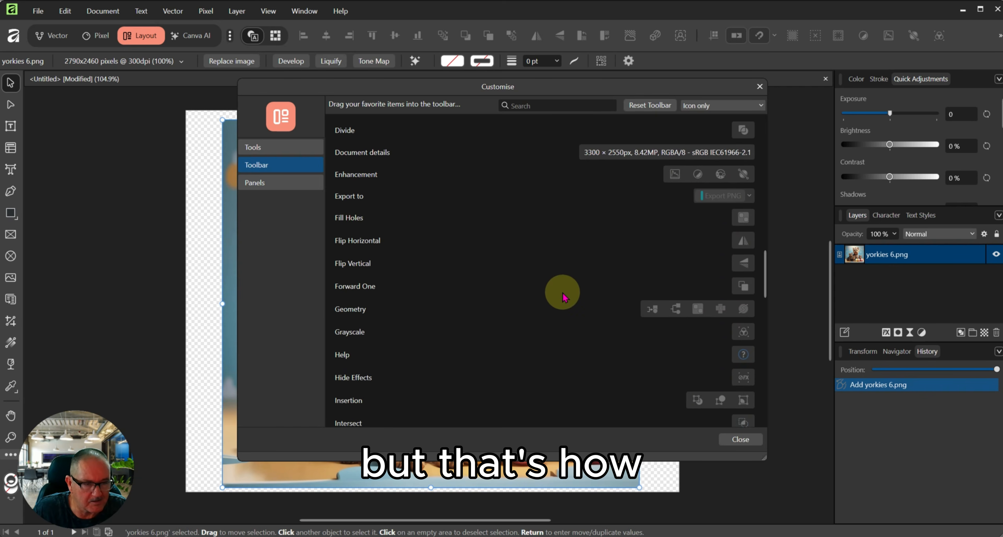
scroll(563, 297, "up", 5)
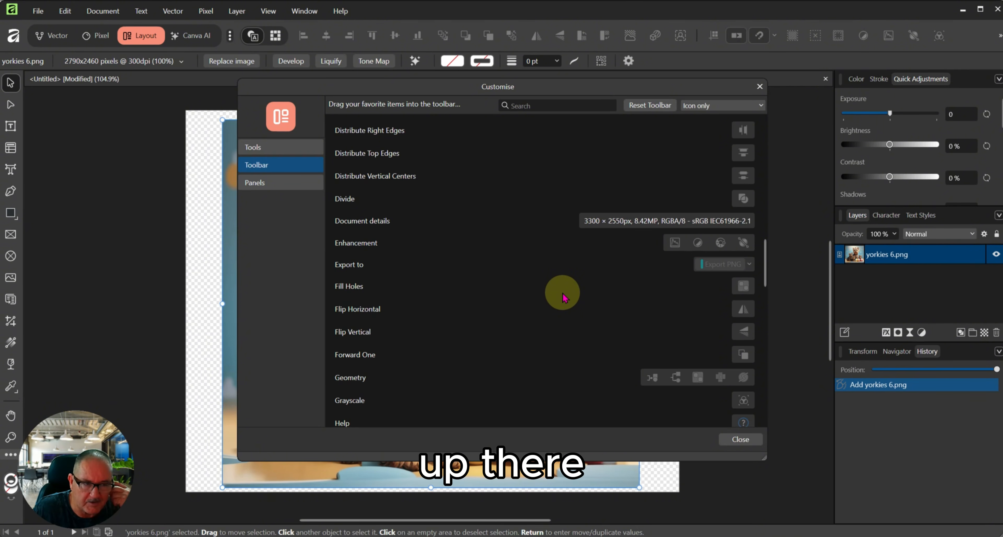
left_click(740, 439)
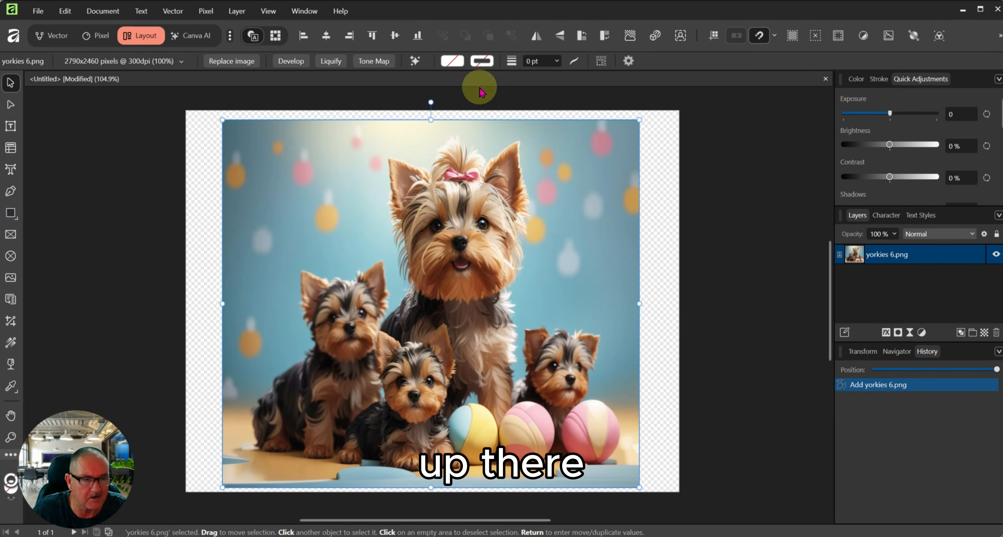
Step: Deselect and reselect the yorkies 6 image several times to compare the availability of the alignment tools
left_click(194, 168)
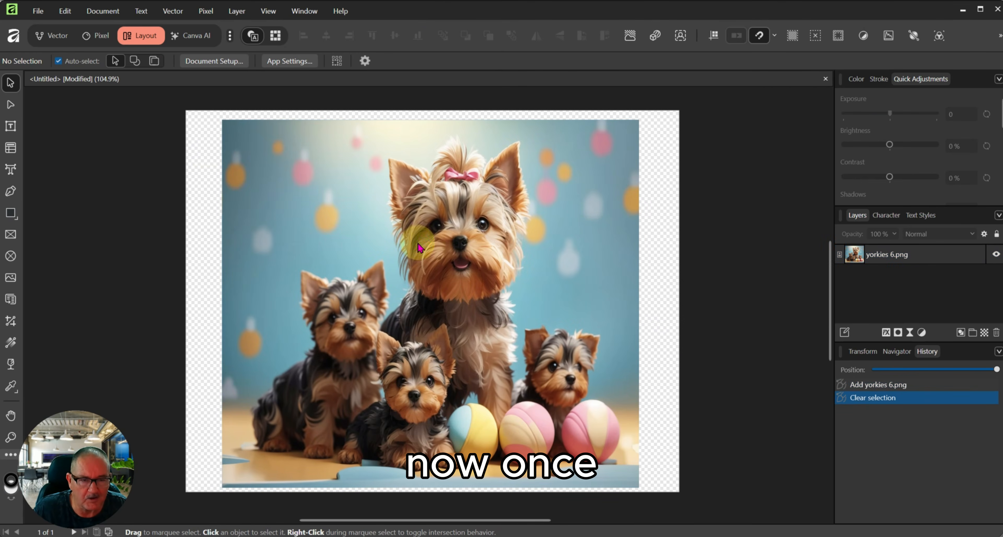
left_click(423, 268)
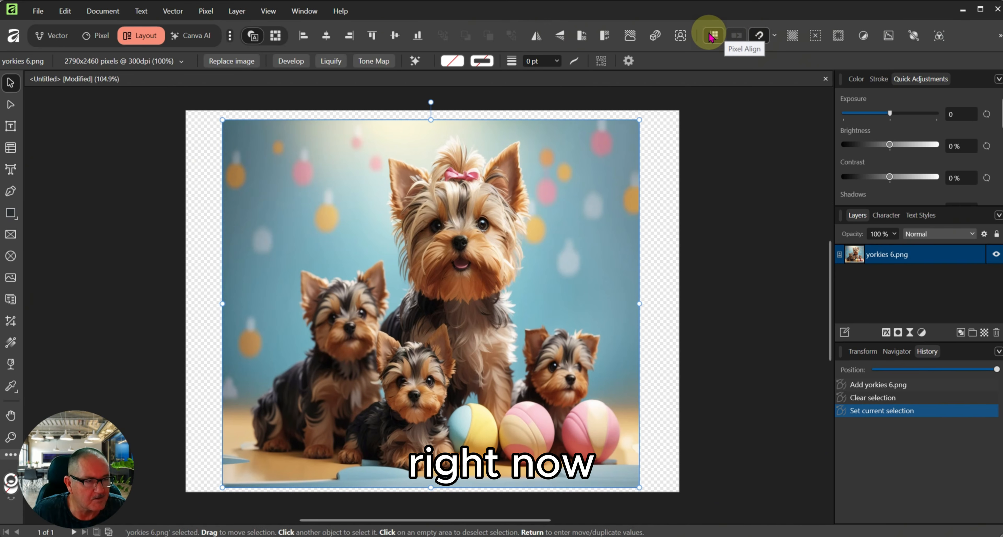
left_click(205, 259)
left_click(415, 266)
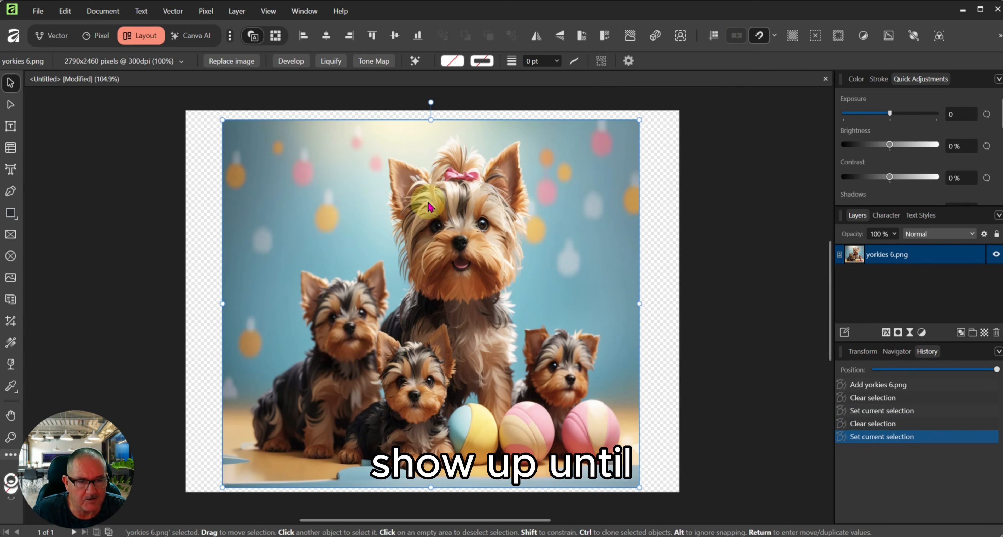
left_click(192, 233)
left_click(367, 268)
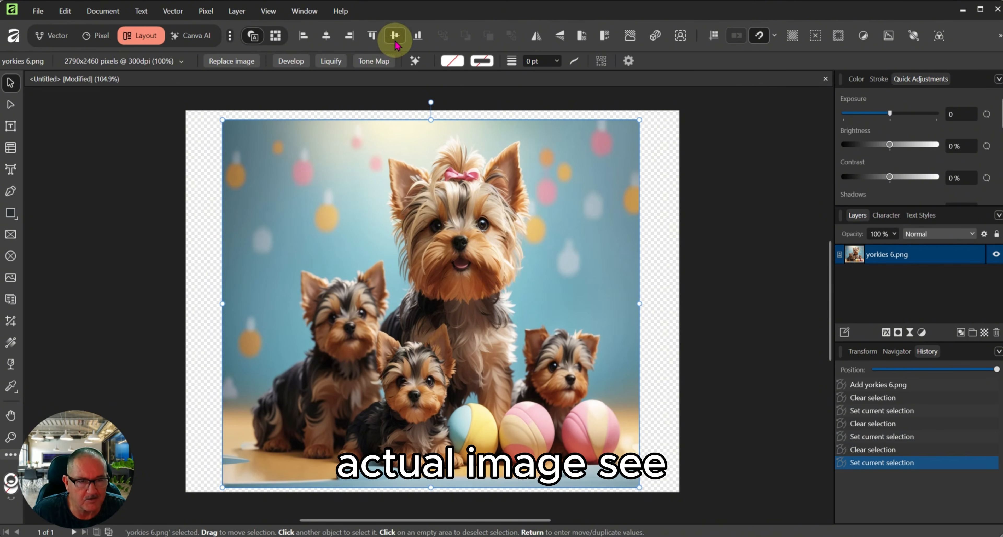
left_click(205, 241)
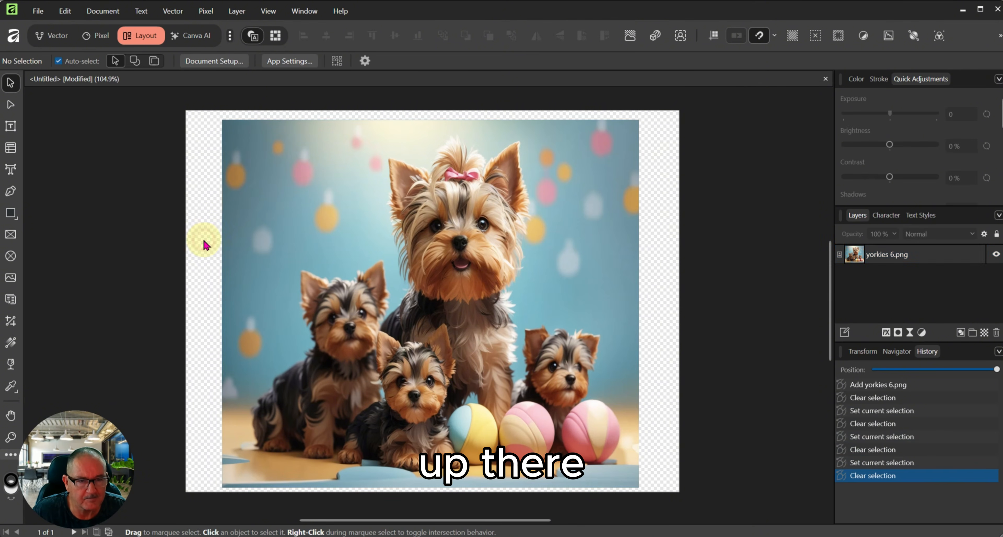
left_click(323, 255)
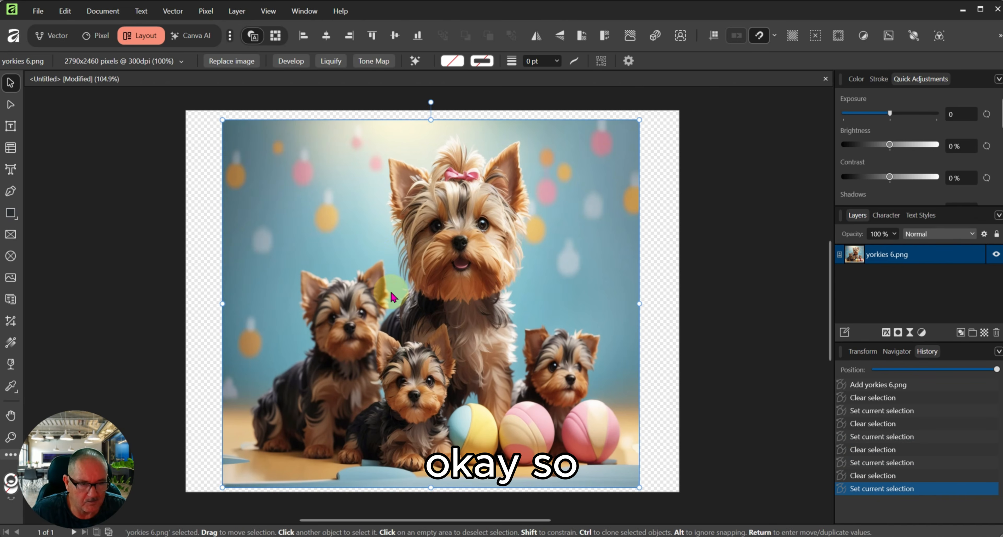
Step: Center the yorkies 6 image horizontally and vertically on the page and show its transform values
left_click(326, 35)
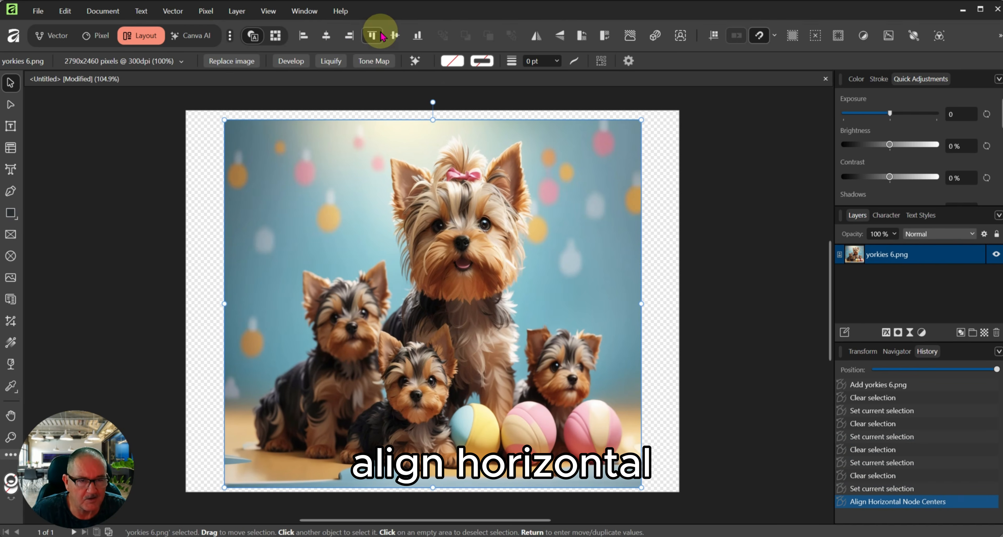
left_click(394, 35)
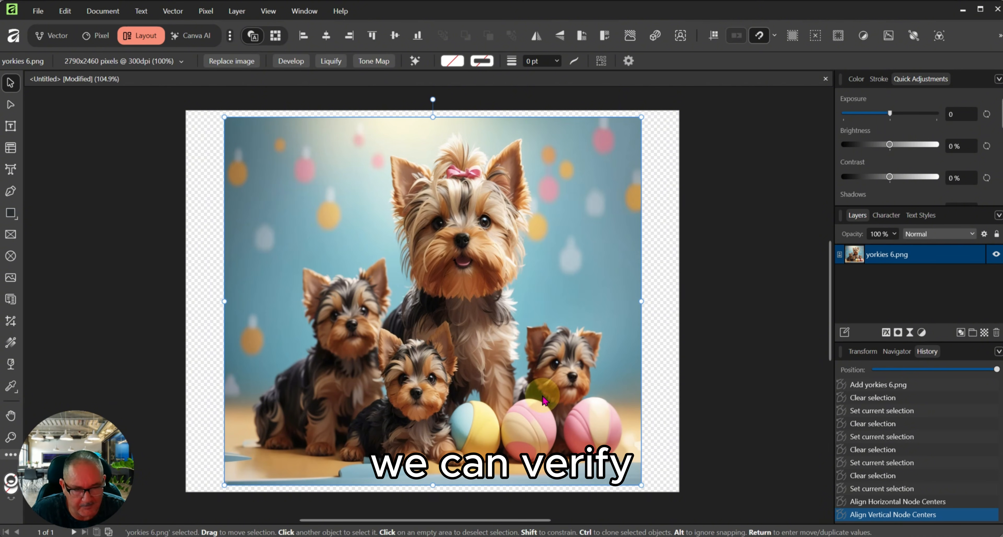
left_click(863, 351)
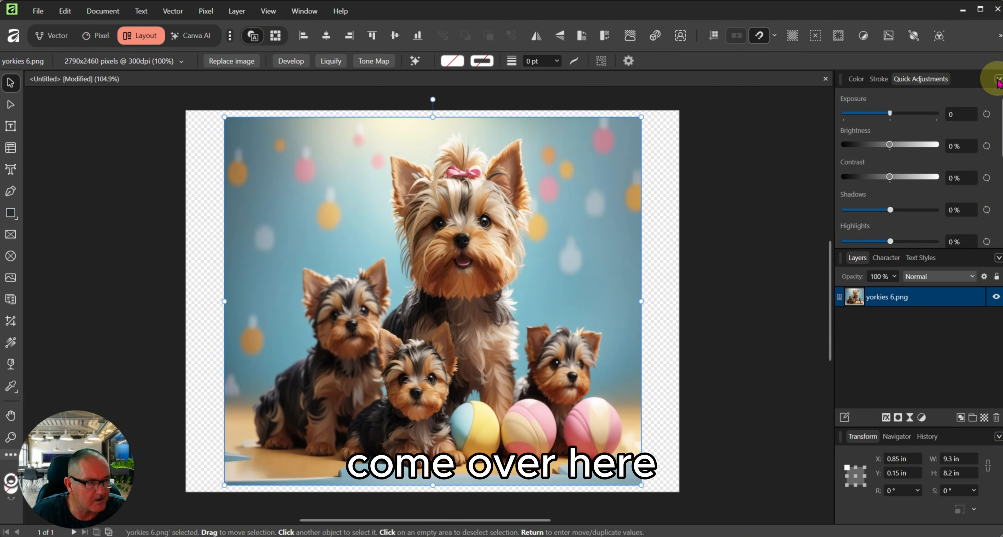
Step: Open the customization list of panels and switch the Character panel off and back on
left_click(998, 80)
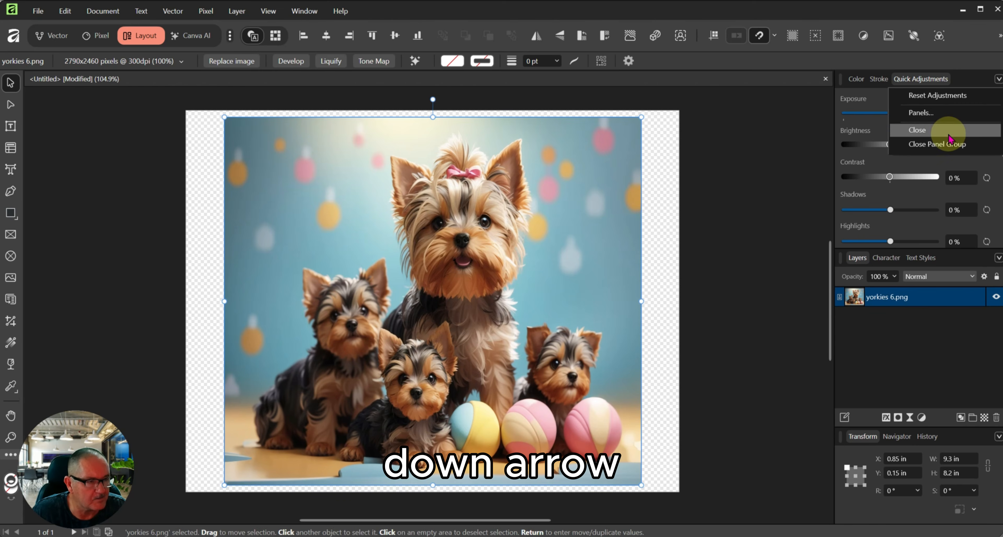
left_click(947, 123)
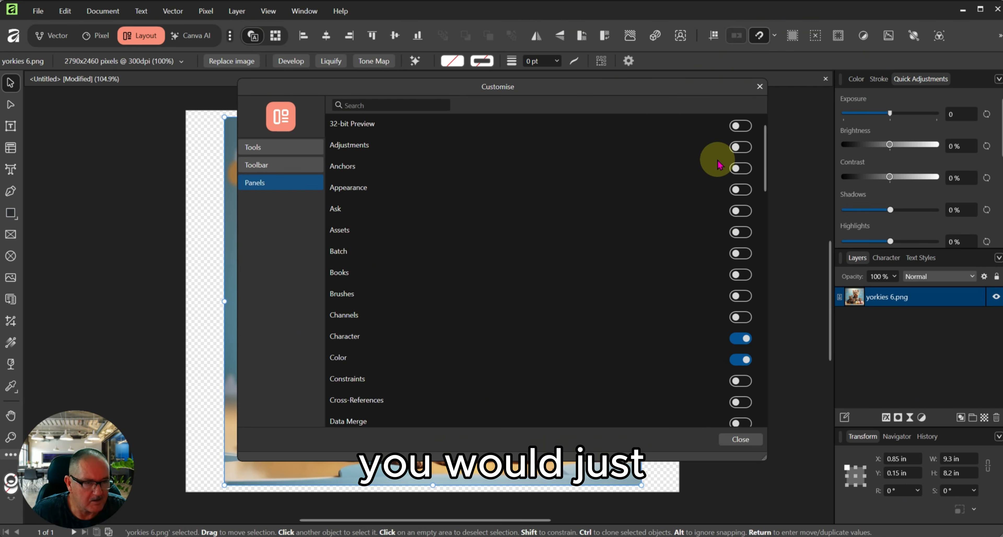
scroll(703, 281, "down", 1)
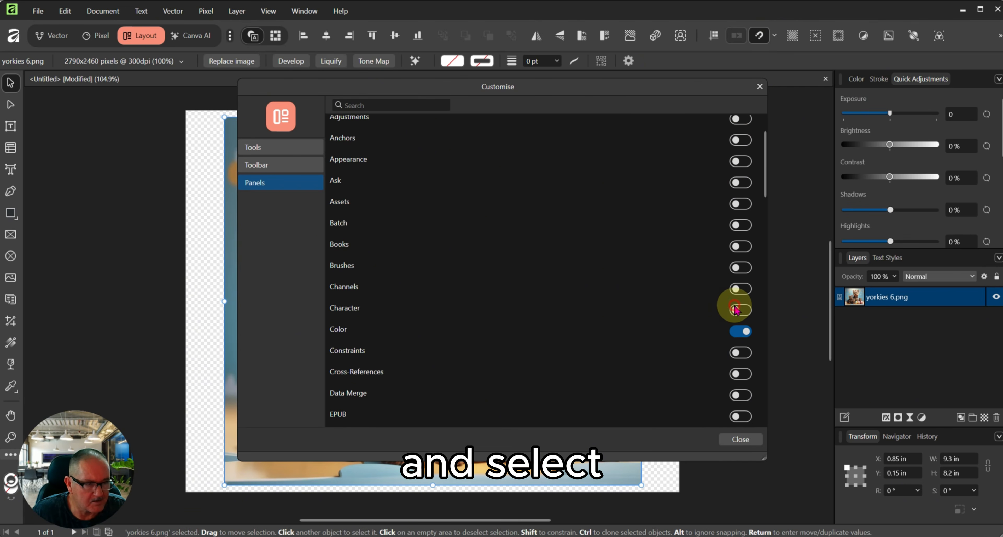
left_click(737, 311)
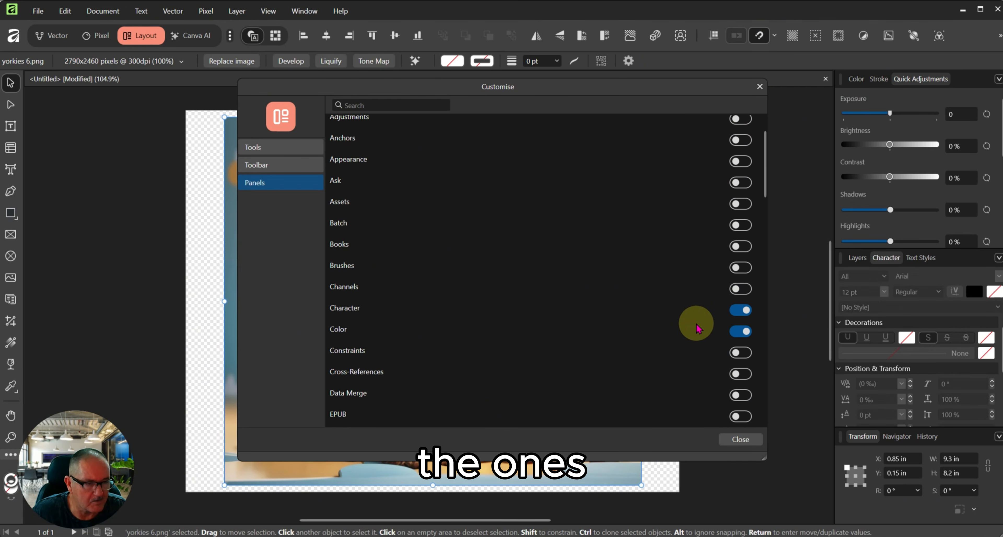
Step: Review the remaining panels in the list, switch Quick Adjustments off and back on, and close the customization
scroll(690, 333, "down", 3)
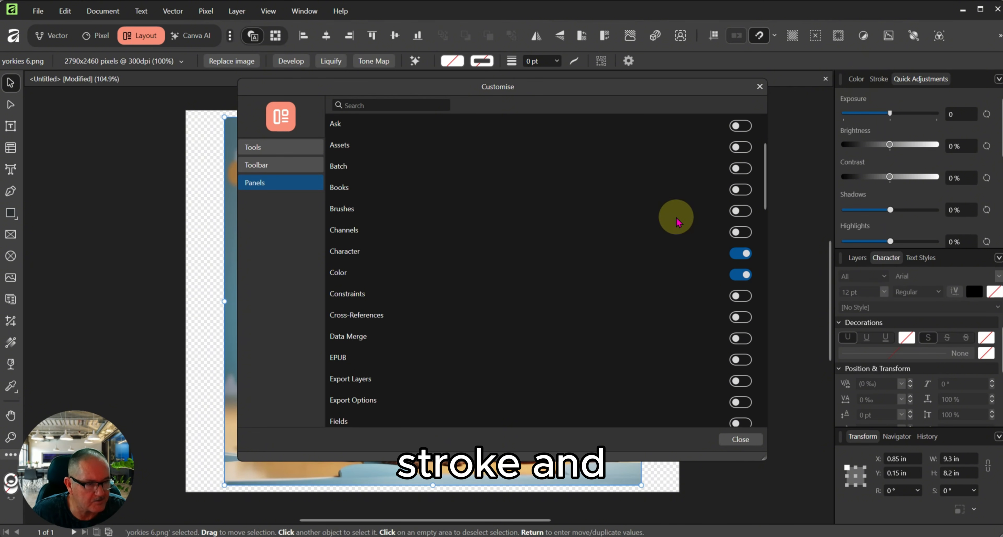
scroll(609, 251, "down", 6)
scroll(604, 298, "down", 3)
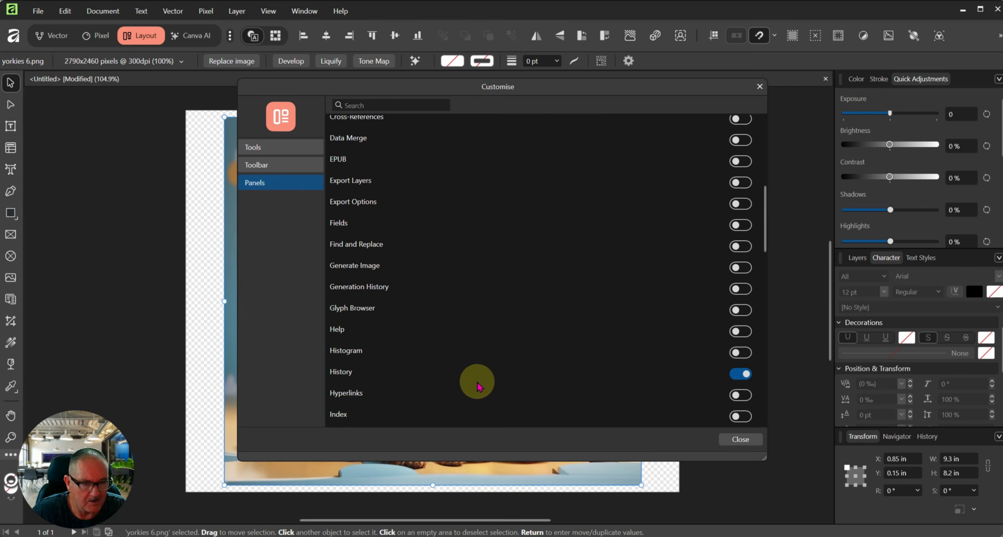
scroll(624, 365, "down", 7)
scroll(627, 366, "down", 8)
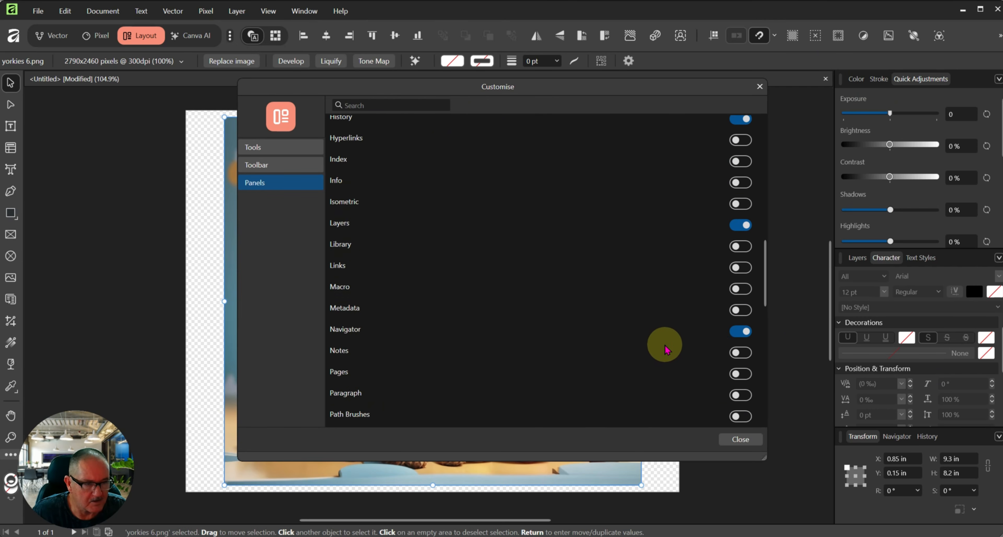
scroll(583, 362, "down", 1)
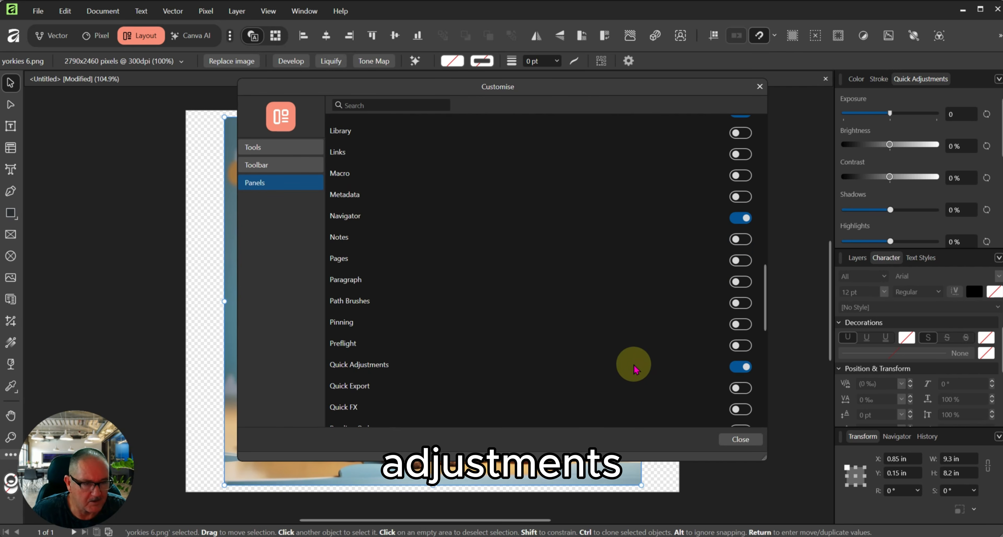
left_click(739, 366)
left_click(740, 368)
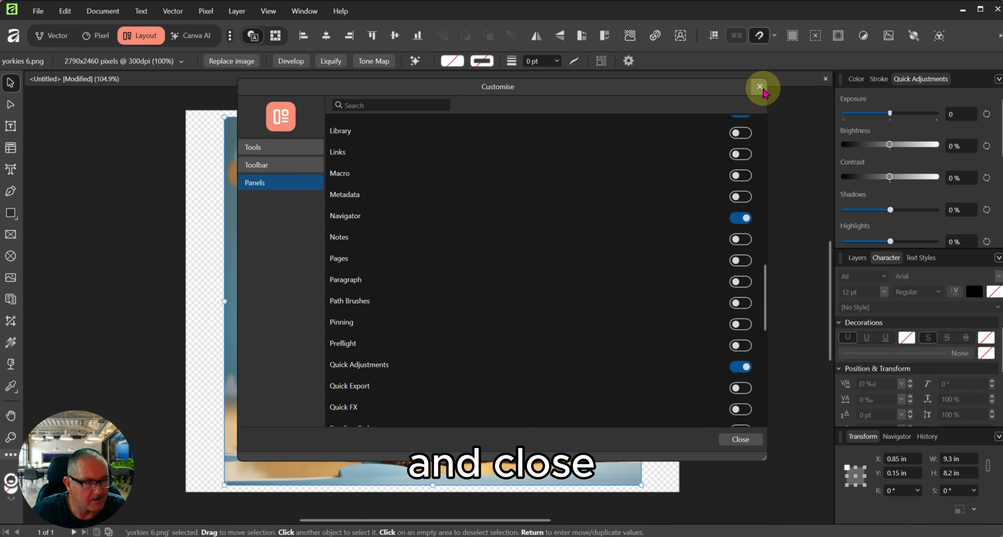
left_click(736, 438)
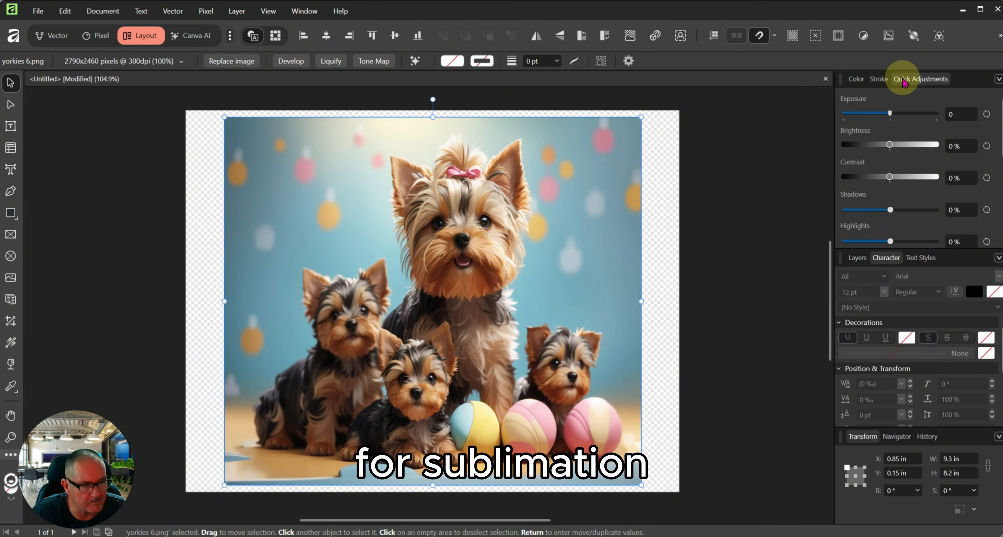
Step: View the Color and Stroke panels and return to Quick Adjustments
left_click(863, 80)
left_click(871, 80)
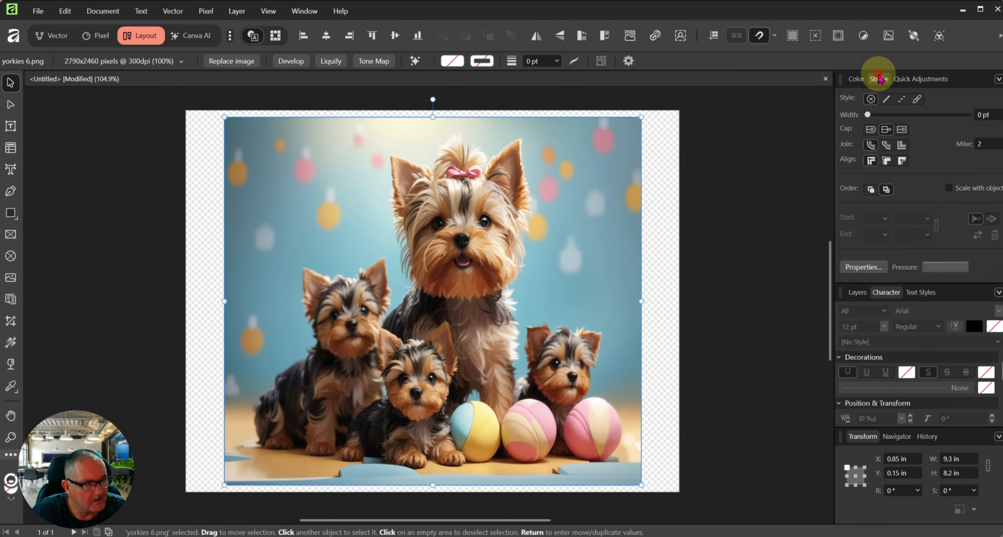
left_click(921, 77)
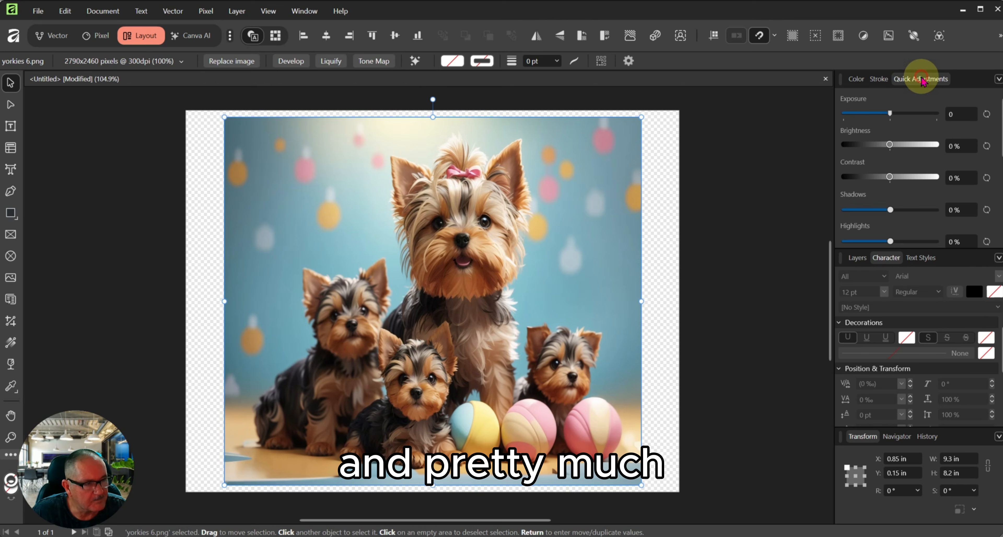
Step: View the Color, Stroke and Quick Adjustments panels in turn and return to the Color panel
left_click(856, 79)
left_click(877, 80)
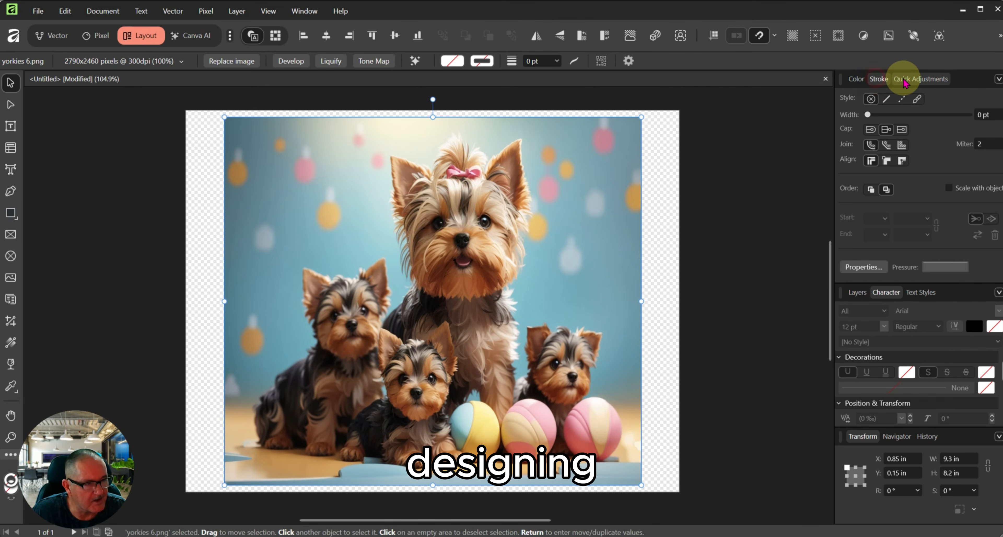
left_click(910, 79)
left_click(858, 80)
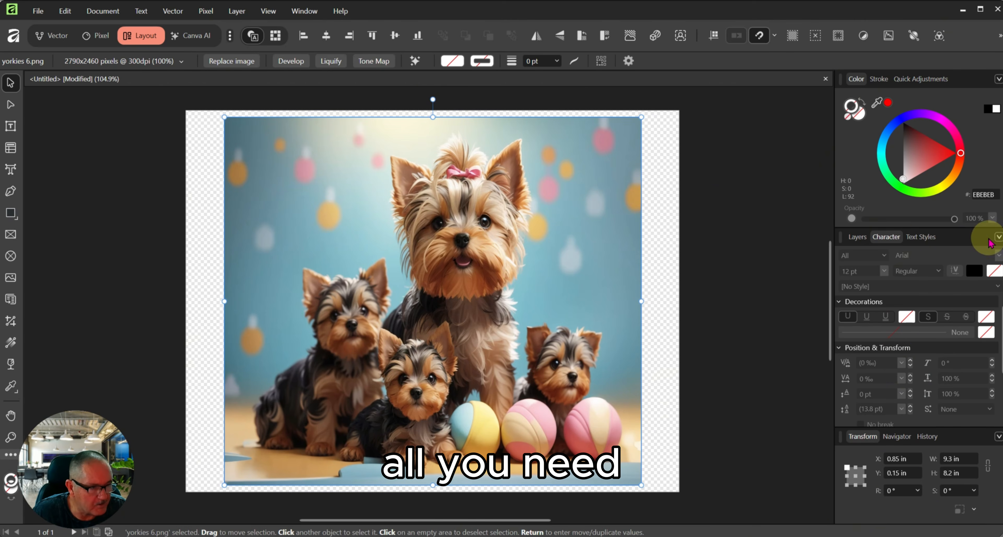
Step: Open the panel customization list from the Transform panel group, look through the available panels and close it
left_click(998, 237)
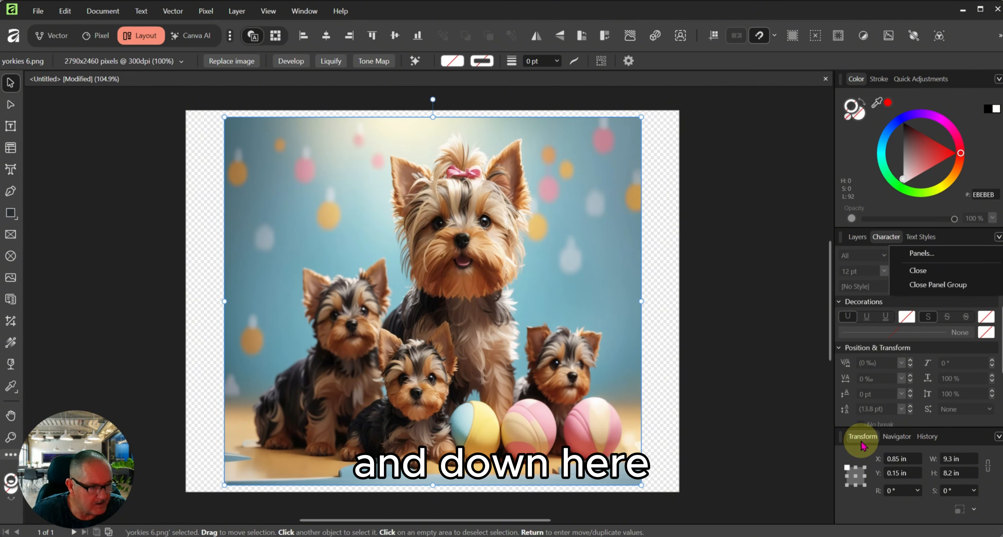
left_click(998, 436)
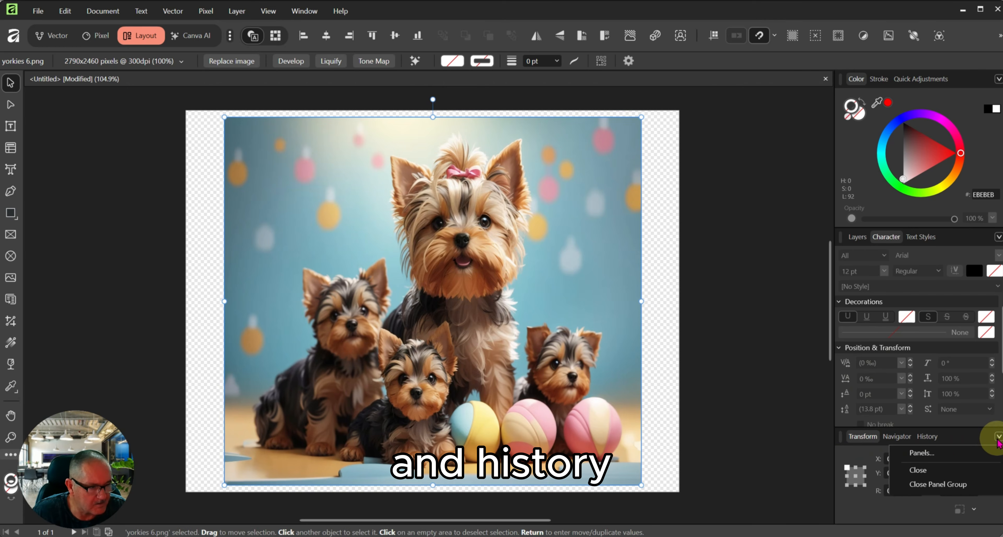
left_click(959, 451)
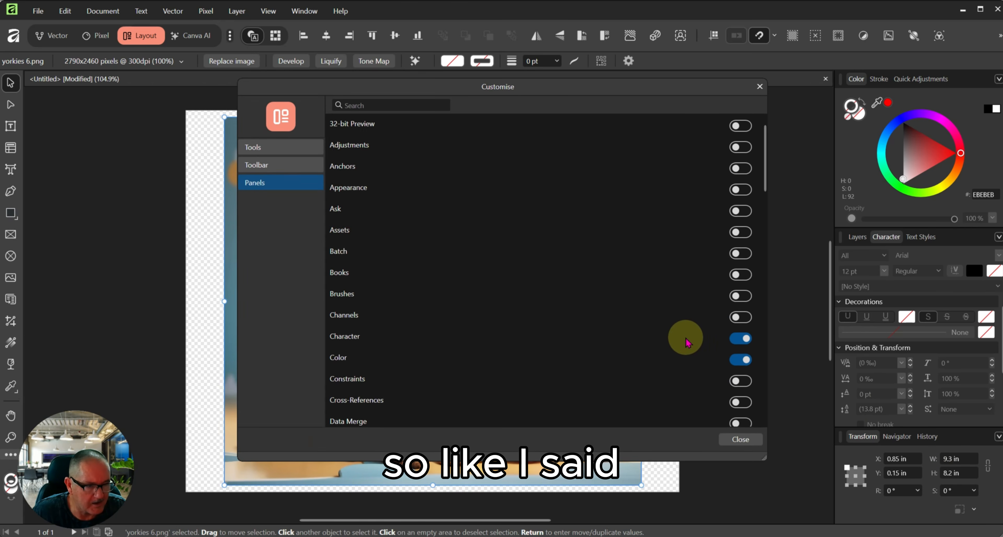
scroll(715, 362, "down", 1)
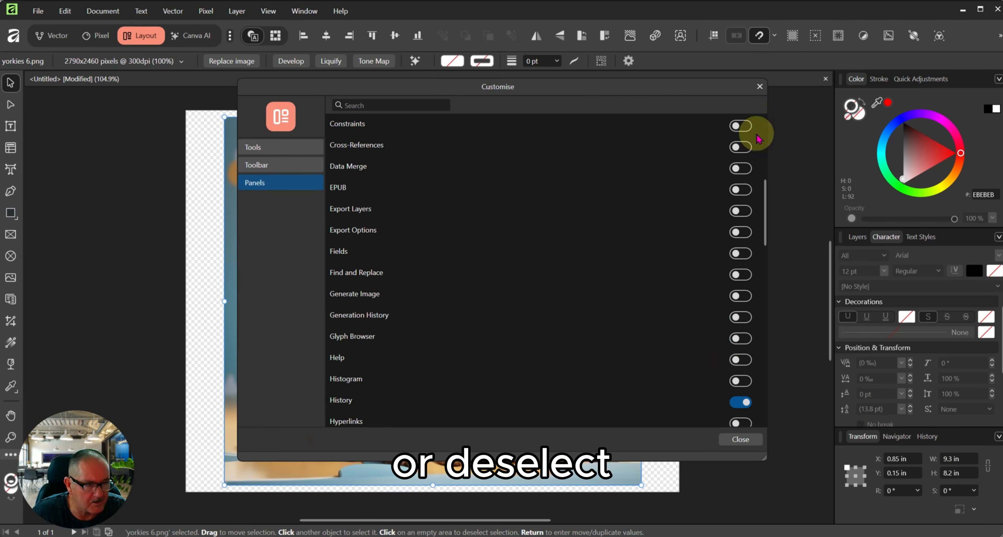
left_click(760, 86)
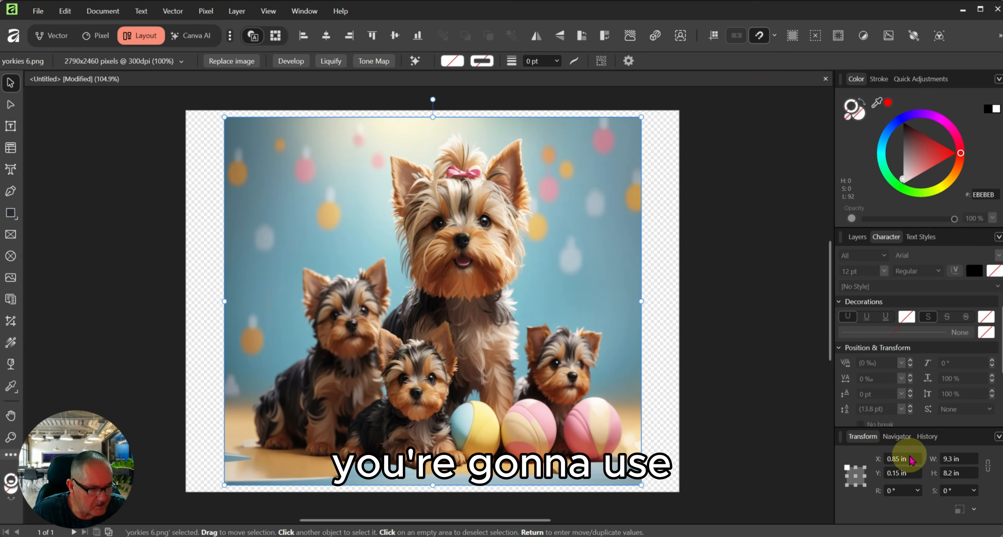
Step: View the History and Navigator panels and deselect the yorkies 6 image
left_click(930, 436)
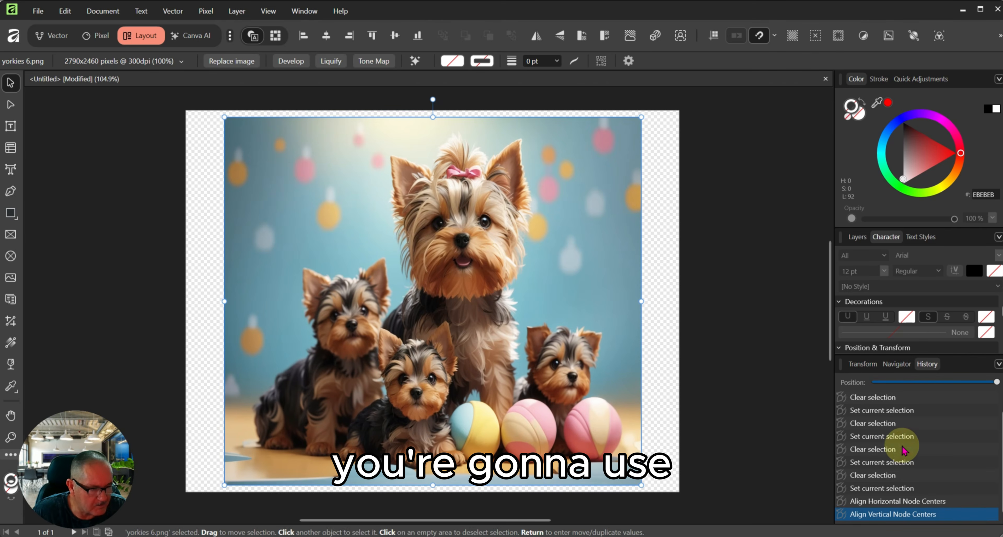
left_click(897, 364)
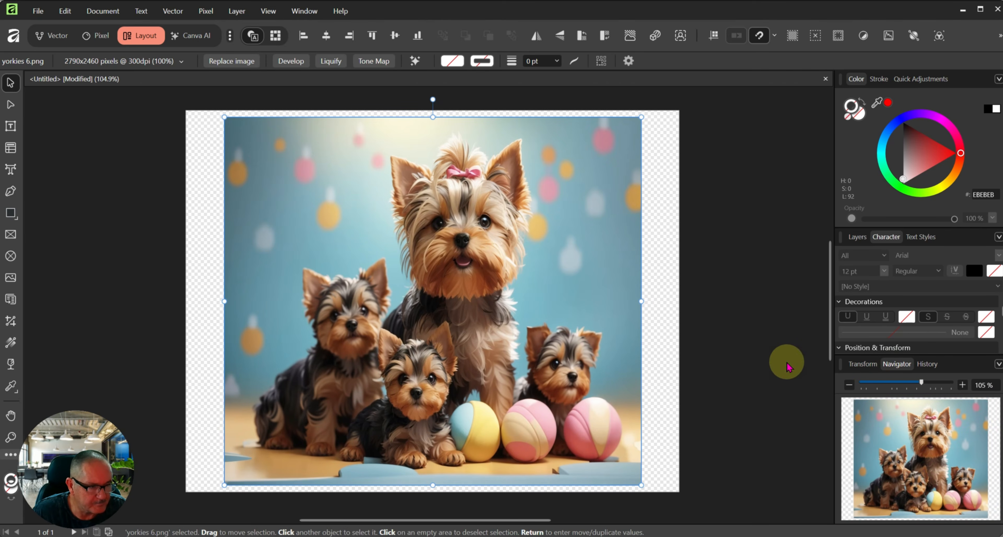
left_click(805, 365)
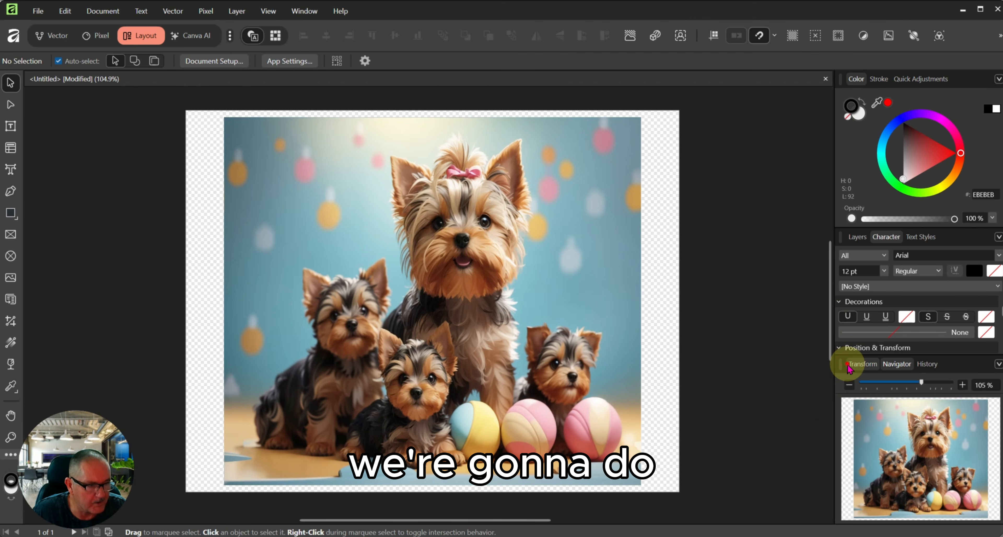
Step: Return to the Transform panel, collapse the Character panel's Position & Transform section and show the Layers panel
left_click(855, 347)
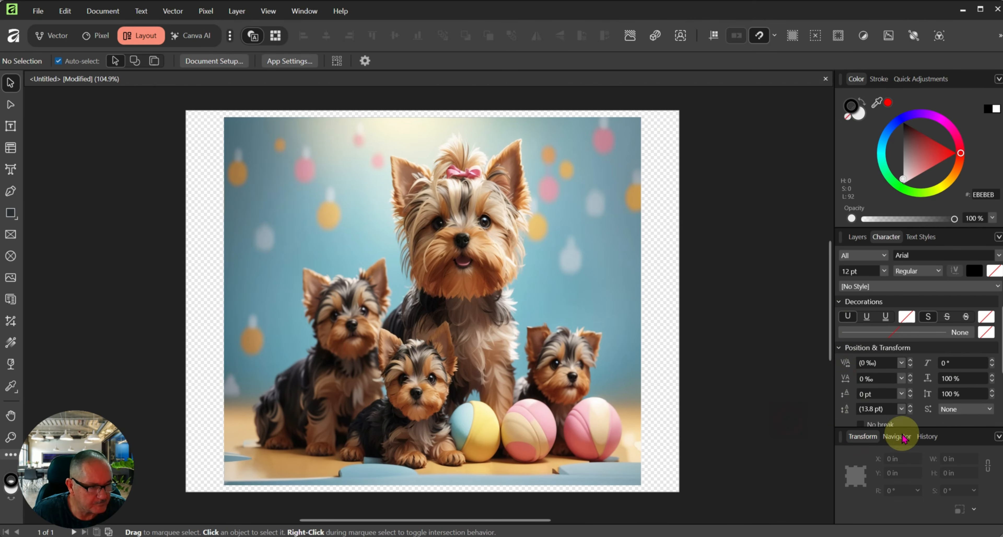
left_click(839, 347)
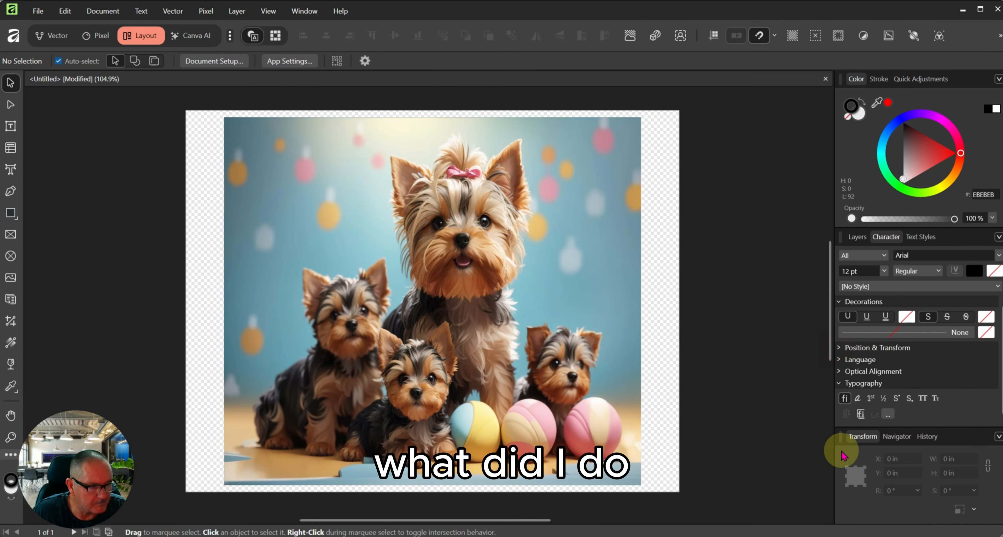
left_click(867, 242)
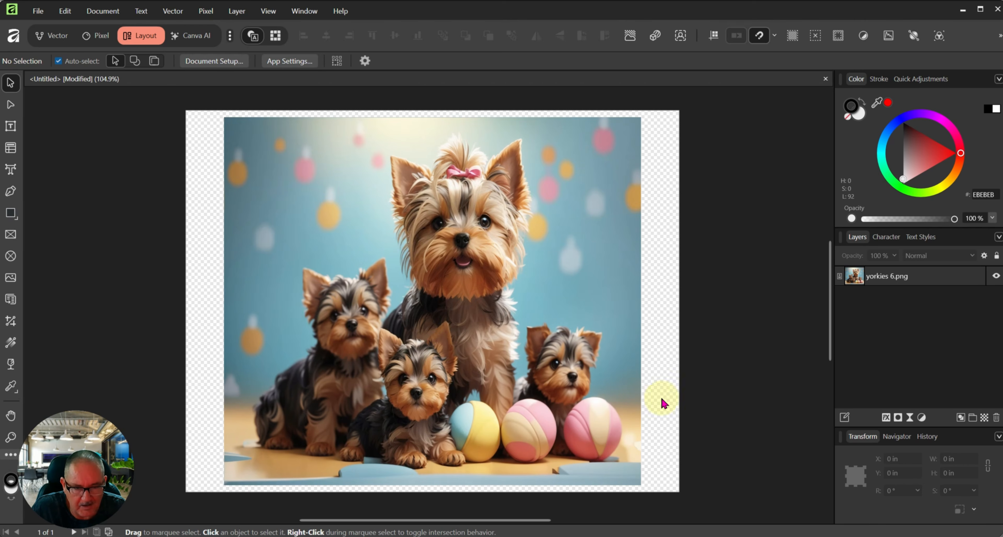
Step: Select the yorkies 6 image, move it slightly off-center and bring it back to the page center
left_click(400, 314)
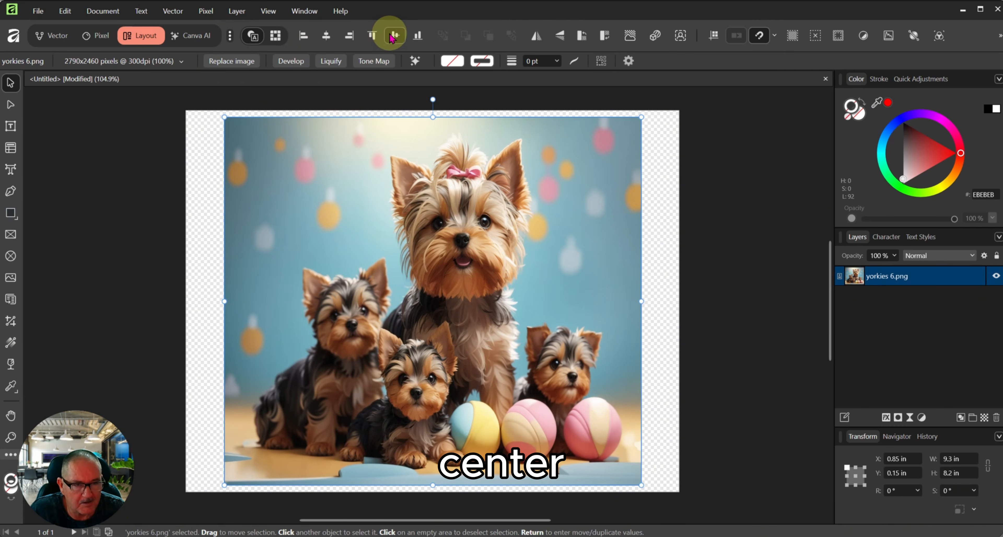
mouse_move(444, 320)
left_mouse_down()
mouse_move(350, 306)
mouse_move(463, 308)
mouse_move(498, 290)
mouse_move(453, 311)
left_mouse_up()
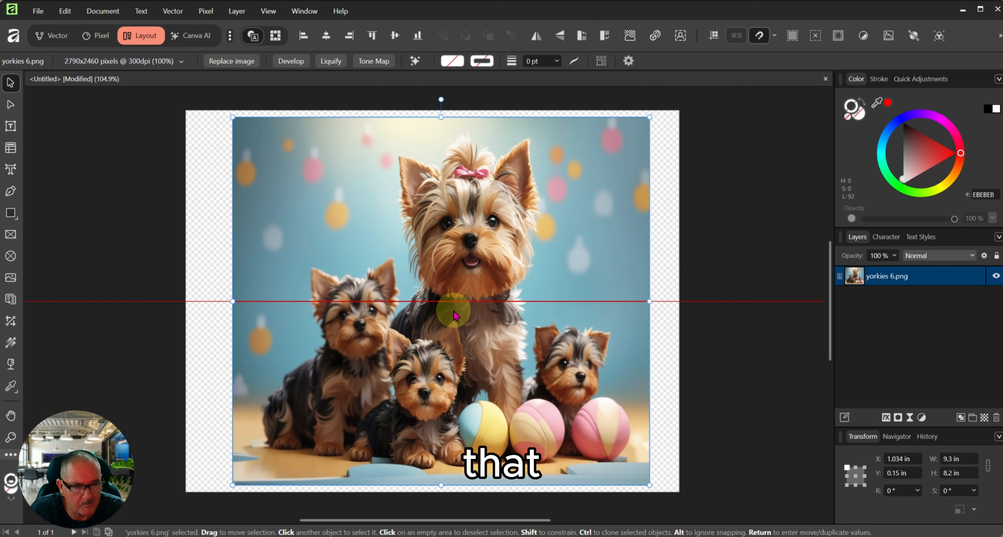
mouse_move(453, 311)
left_mouse_down()
mouse_move(425, 306)
mouse_move(443, 311)
left_mouse_up()
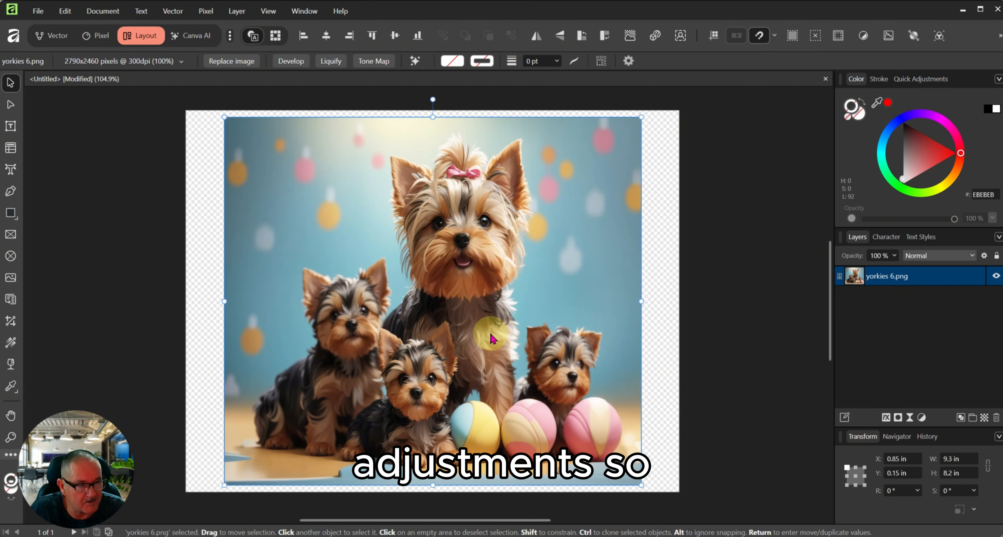
Step: Show Quick Adjustments and examine its settings from Exposure down to Clarity and the automatic corrections
left_click(917, 79)
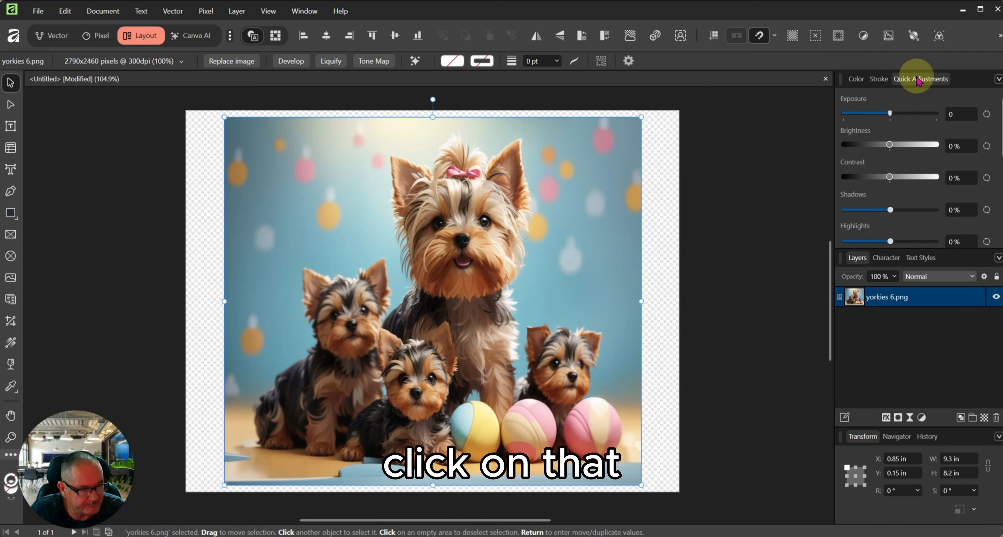
scroll(930, 155, "down", 5)
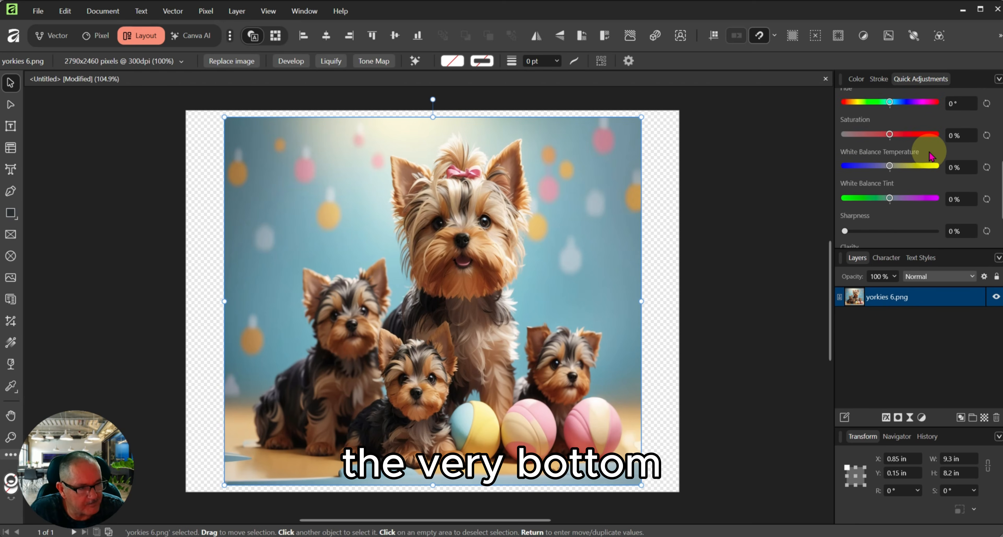
scroll(930, 159, "up", 3)
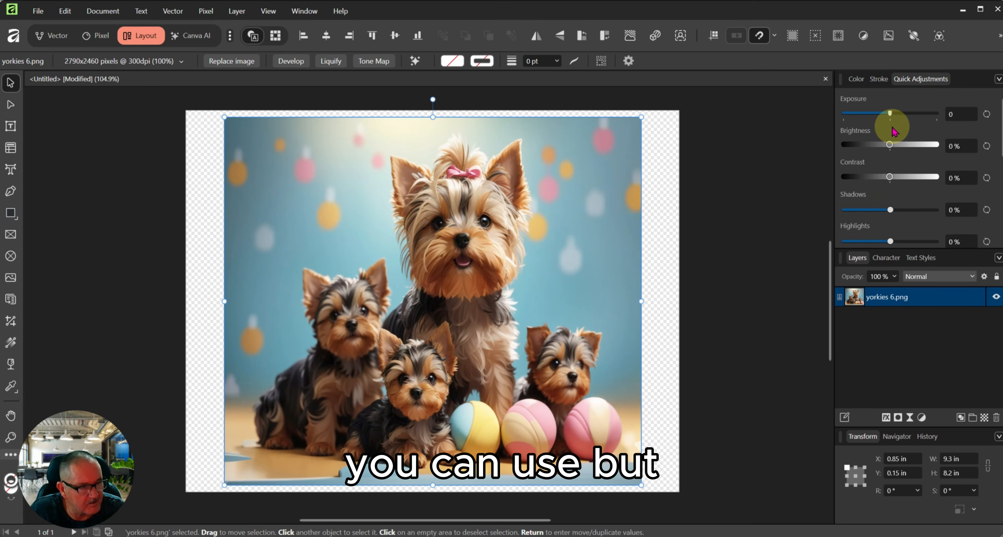
scroll(892, 124, "down", 2)
scroll(892, 132, "down", 2)
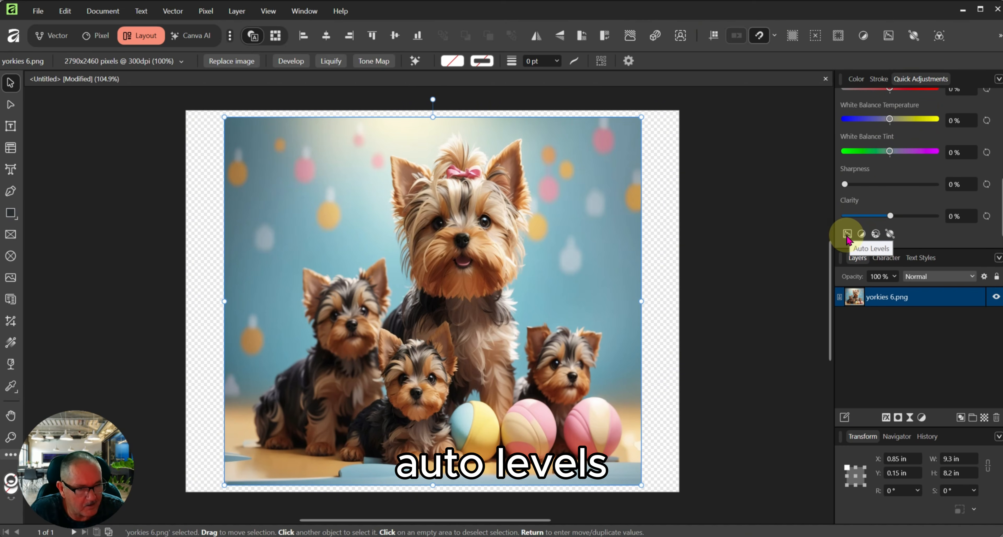
Step: Apply the automatic corrections to the yorkies 6 image, adding Curves, HSL Shift and White Balance adjustments
left_click(862, 234)
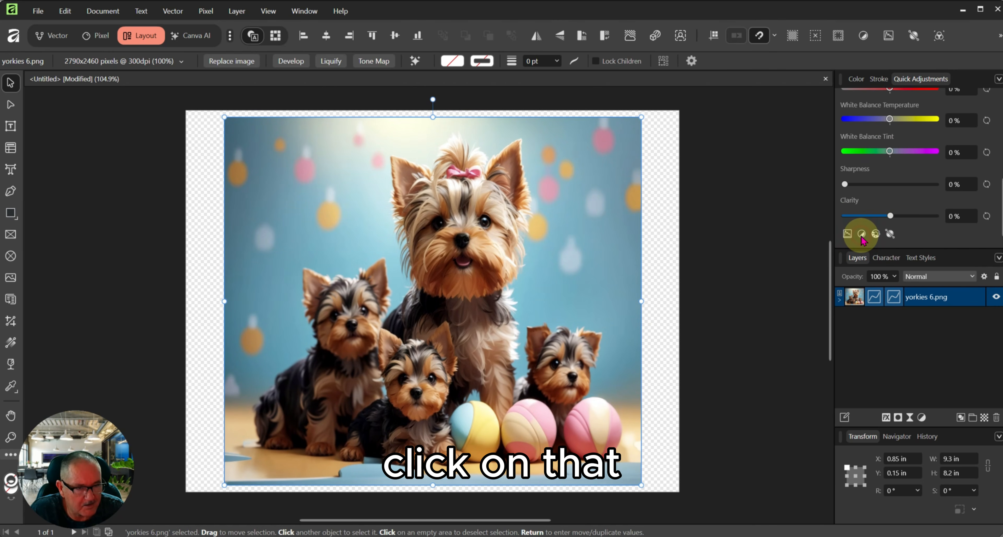
left_click(876, 234)
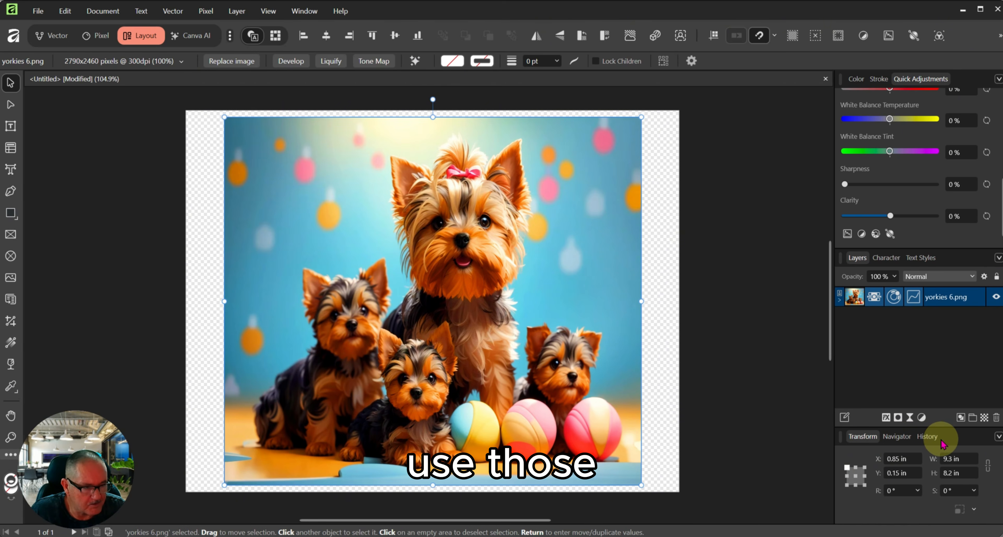
left_click(851, 230)
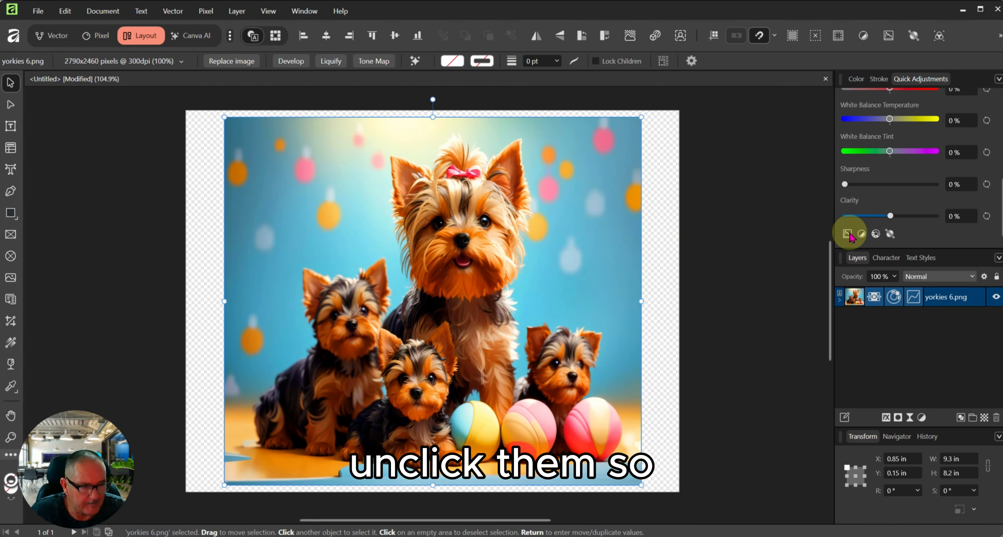
Step: Revert the White Balance, HSL Shift and Curves adjustments through the History, going back to the Clear selection state
left_click(928, 437)
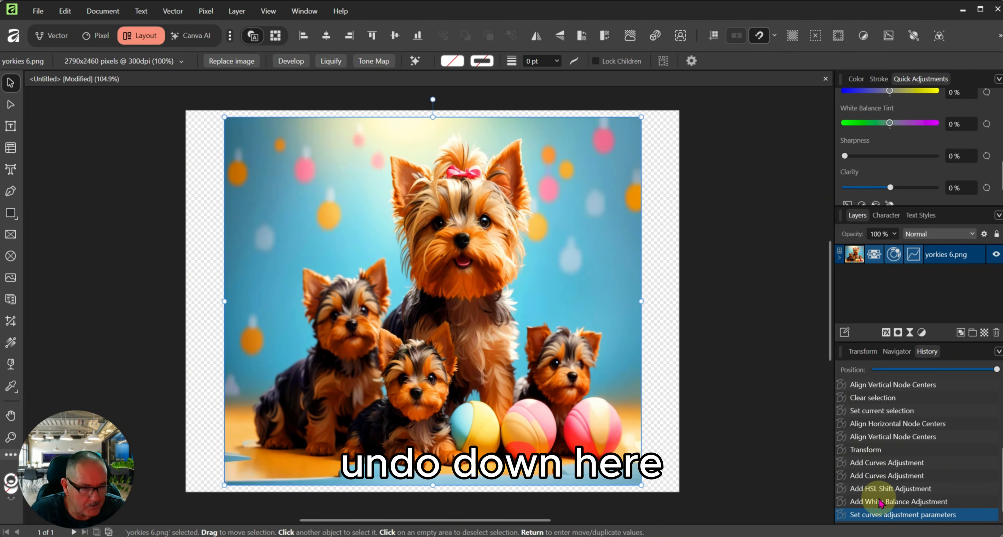
left_click(858, 501)
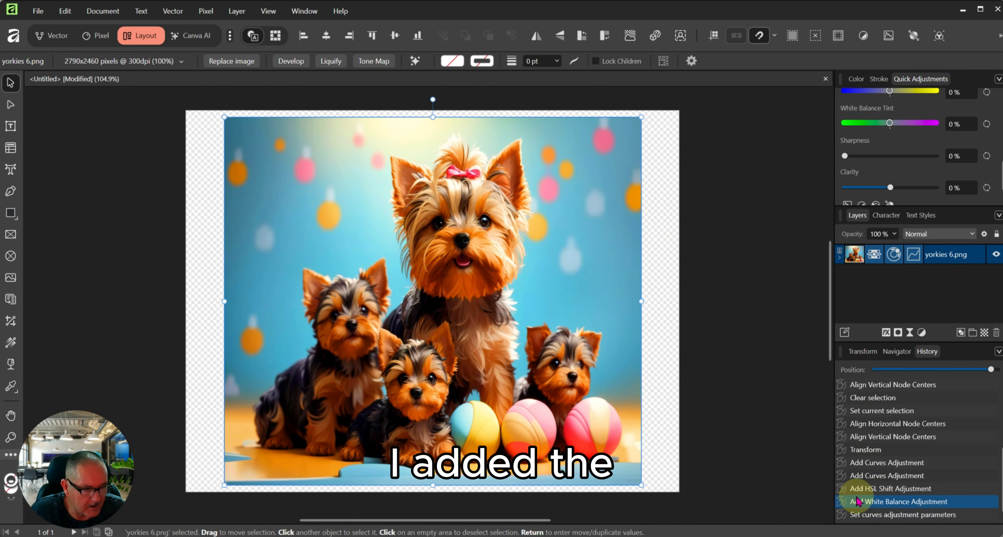
left_click(859, 489)
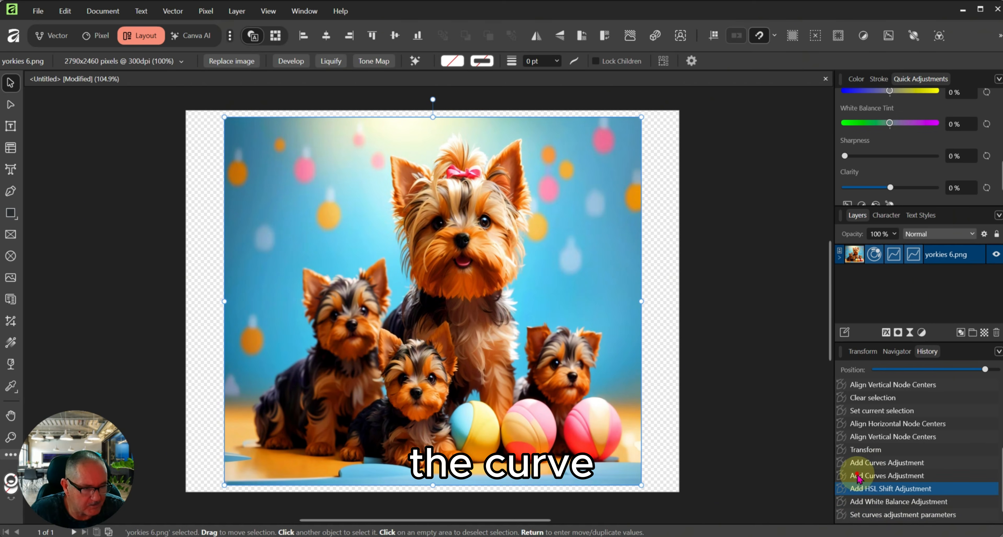
left_click(859, 475)
left_click(858, 463)
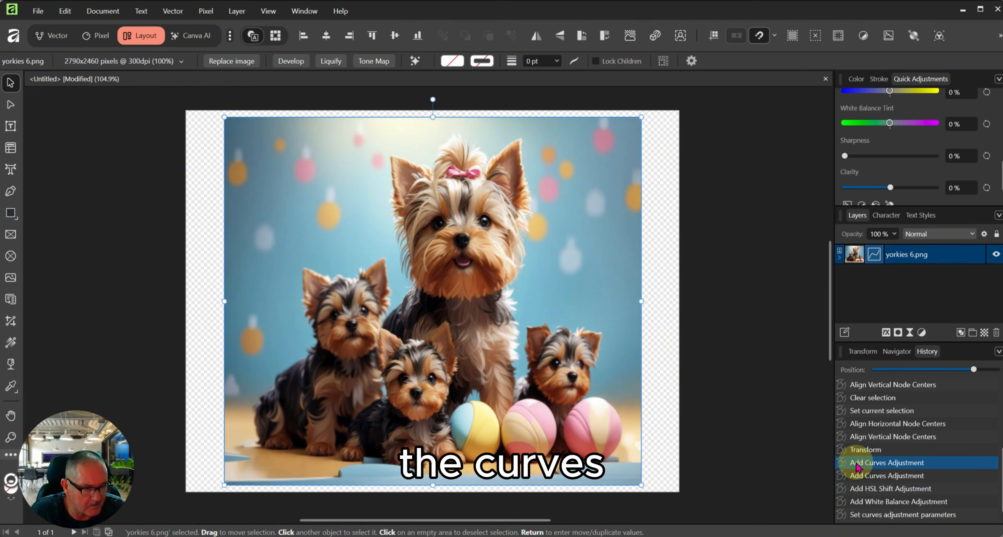
left_click(855, 450)
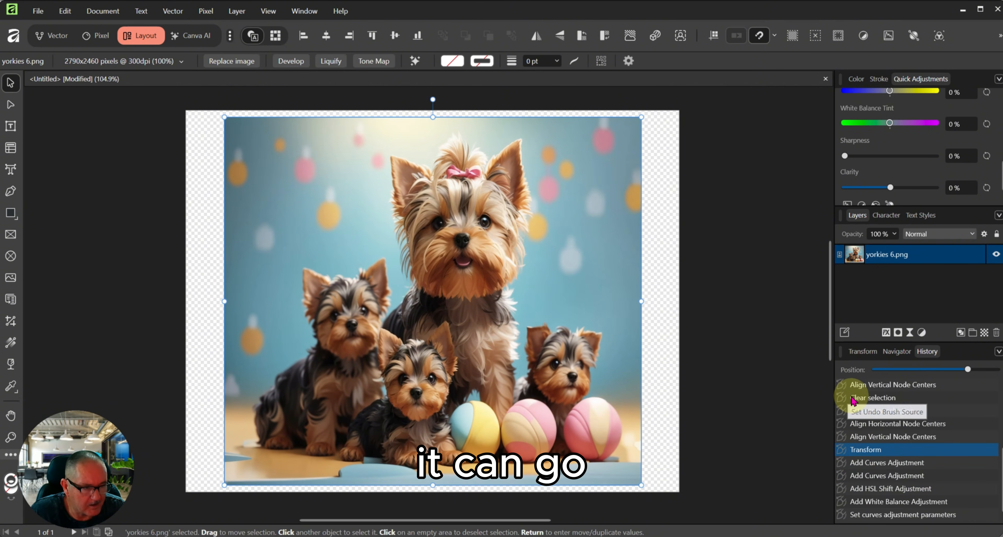
left_click(863, 398)
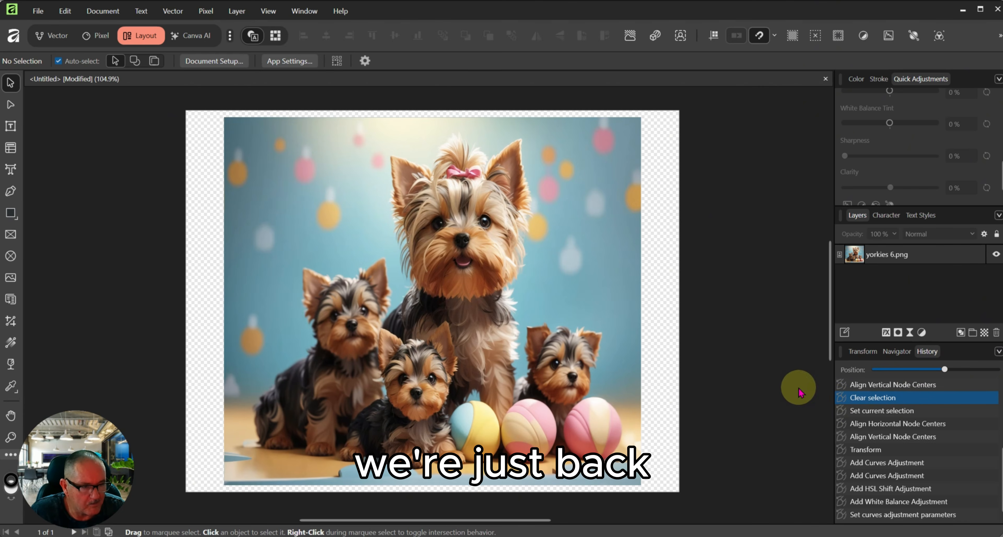
Step: Reselect the yorkies 6 image and examine the Quick Adjustments sliders from Exposure to Clarity
left_click(569, 349)
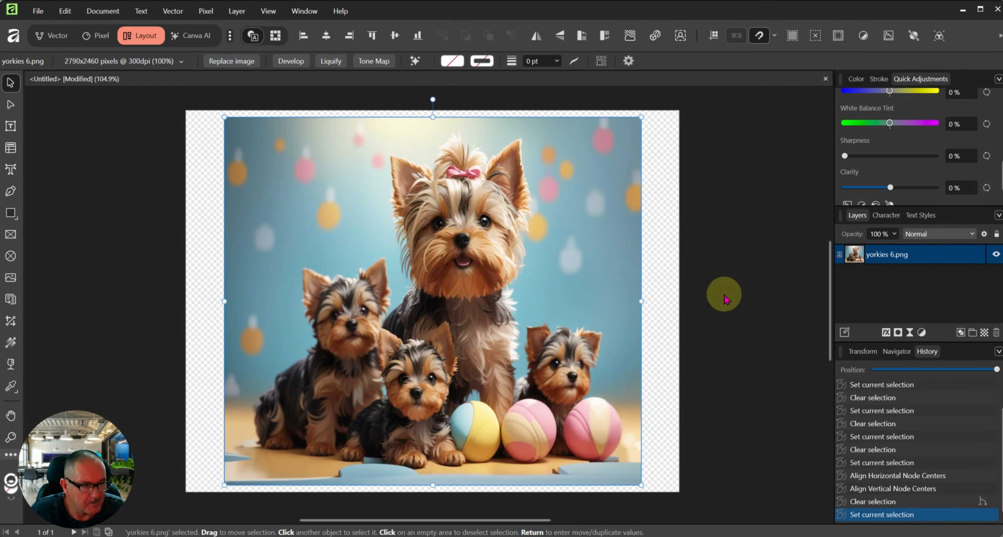
scroll(904, 176, "up", 3)
scroll(901, 173, "up", 5)
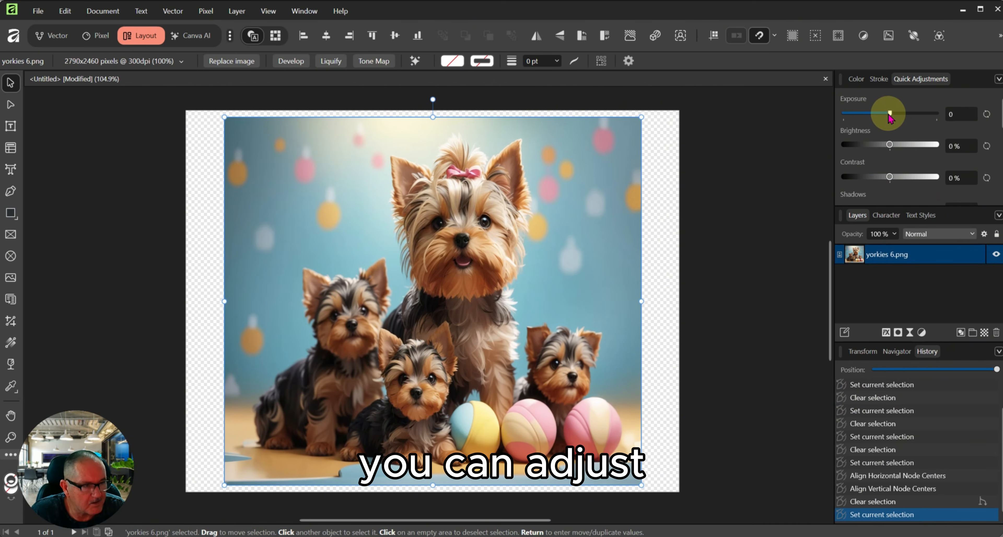
scroll(884, 140, "down", 4)
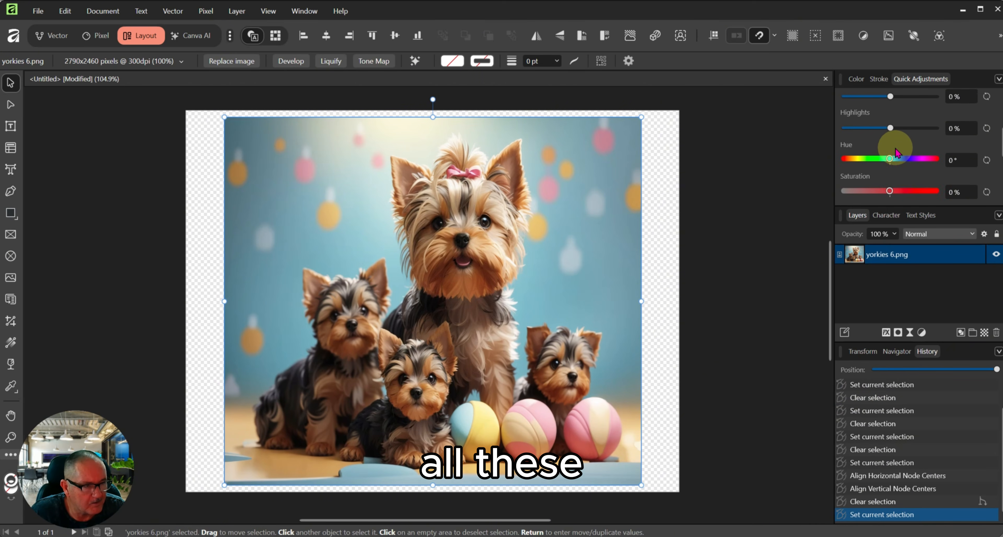
scroll(874, 148, "down", 5)
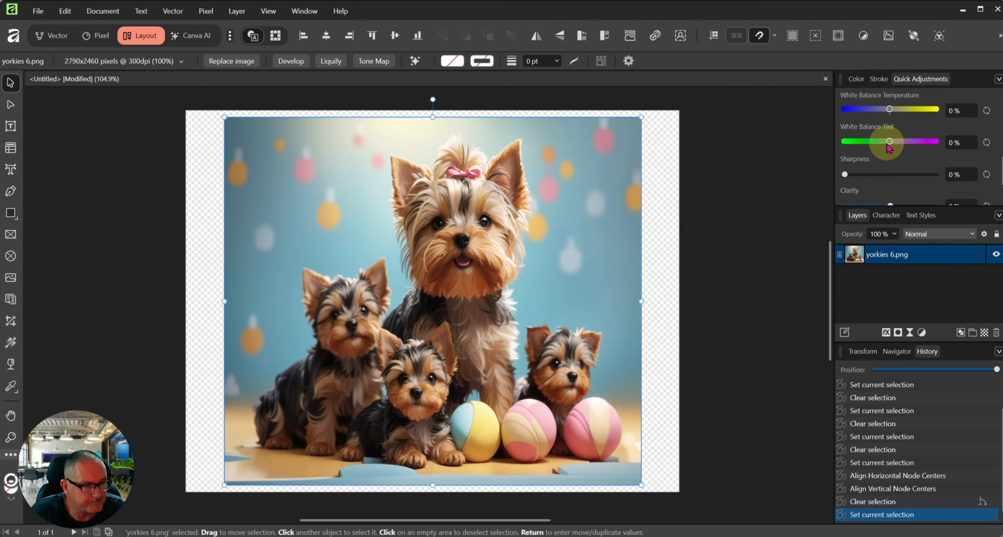
scroll(887, 147, "up", 9)
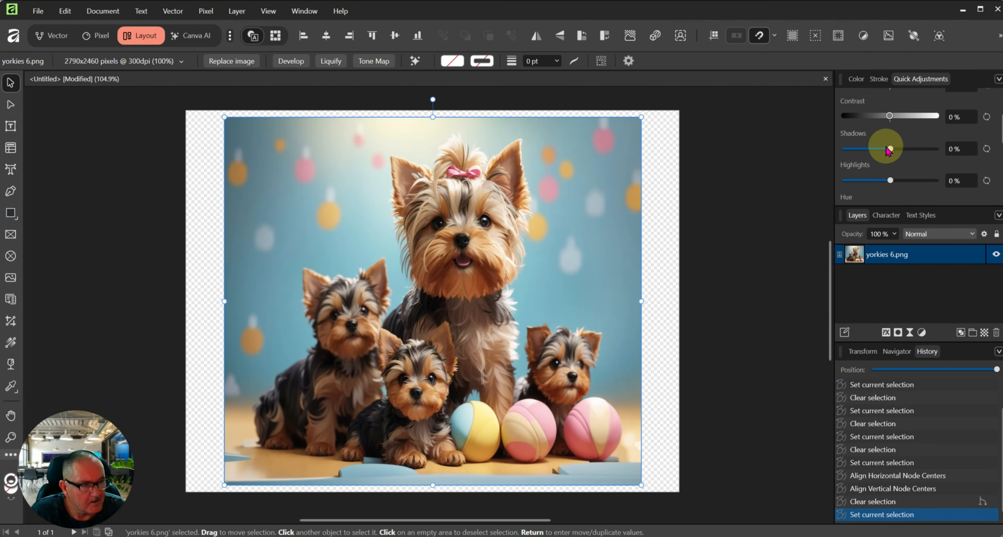
scroll(888, 150, "down", 4)
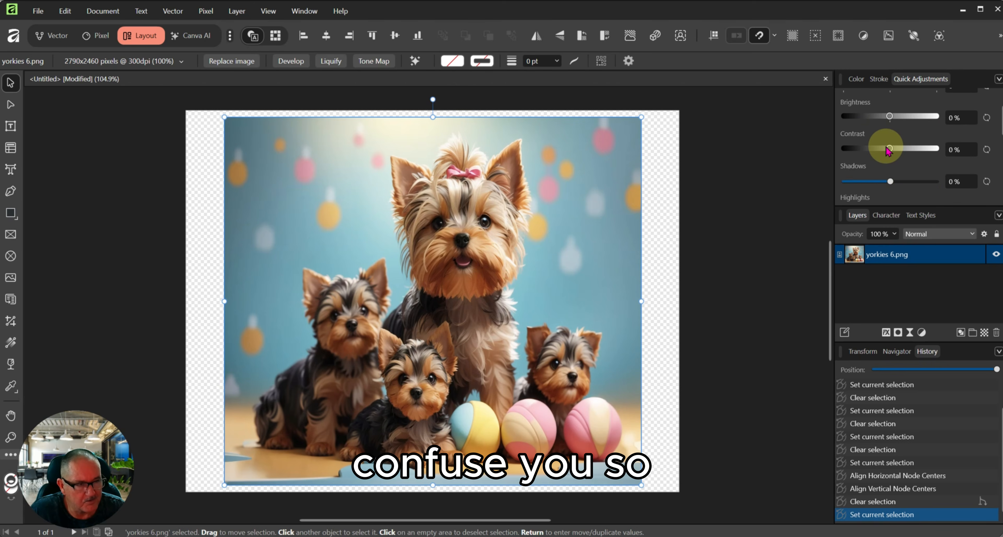
Step: Add a Vibrance adjustment to the yorkies 6 image with vibrance at 41% and saturation at 10%
scroll(888, 150, "down", 3)
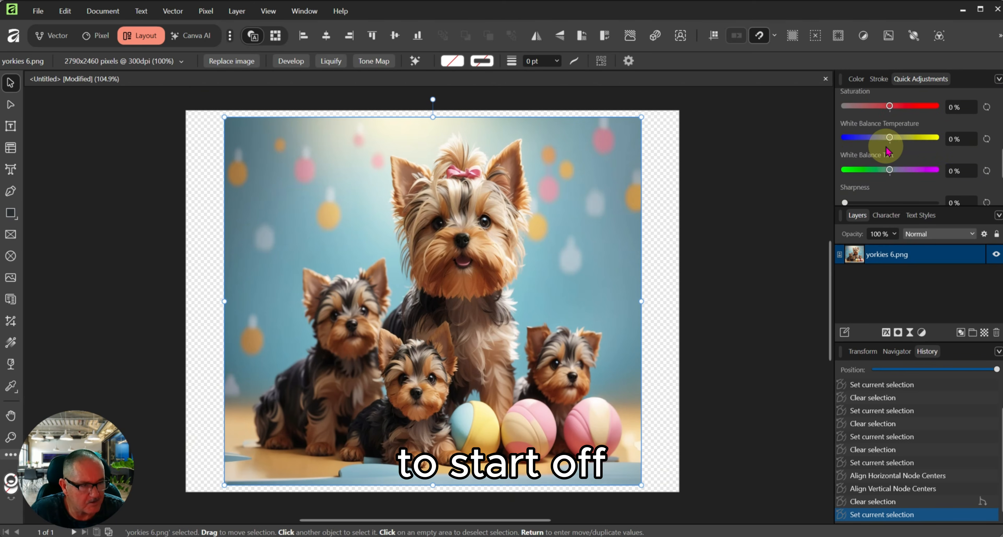
scroll(888, 150, "up", 7)
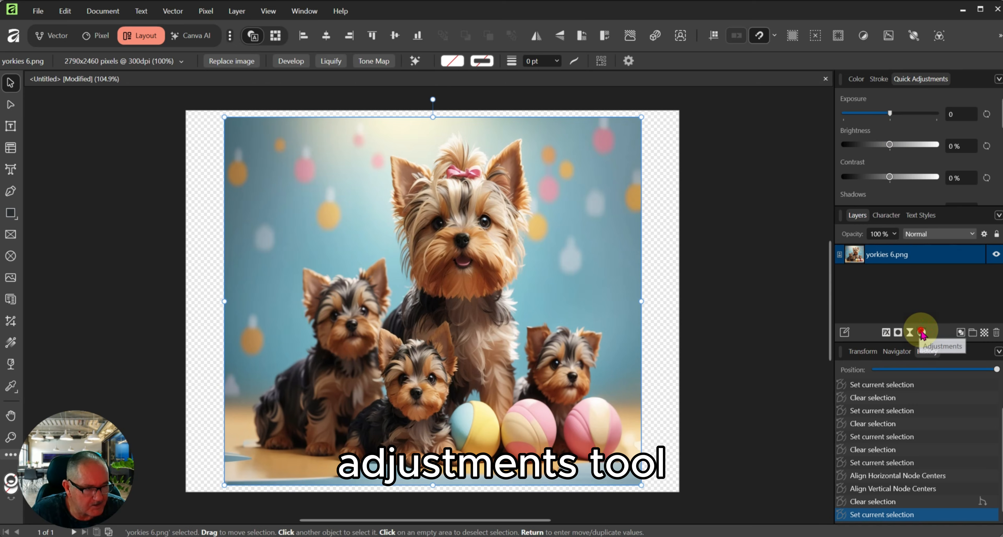
left_click(921, 332)
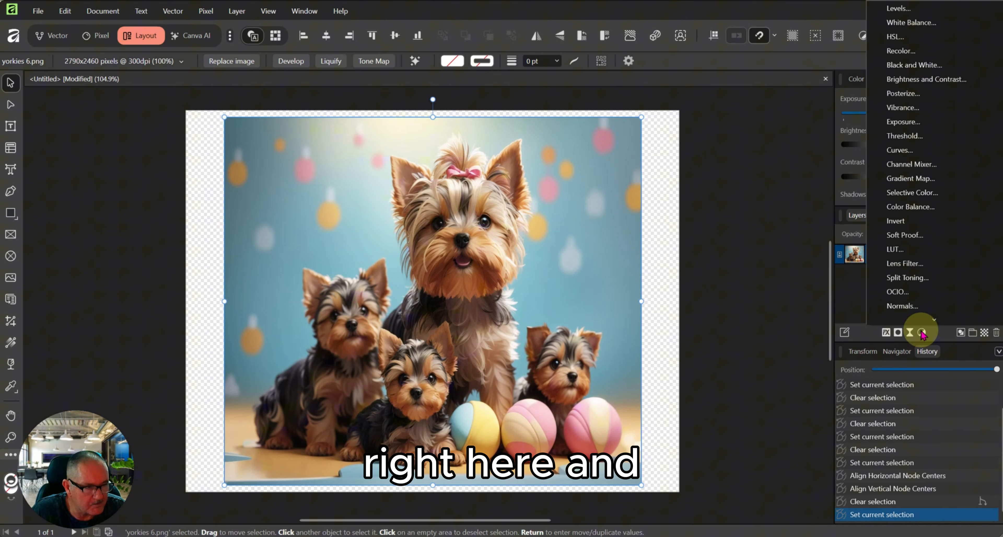
left_click(934, 109)
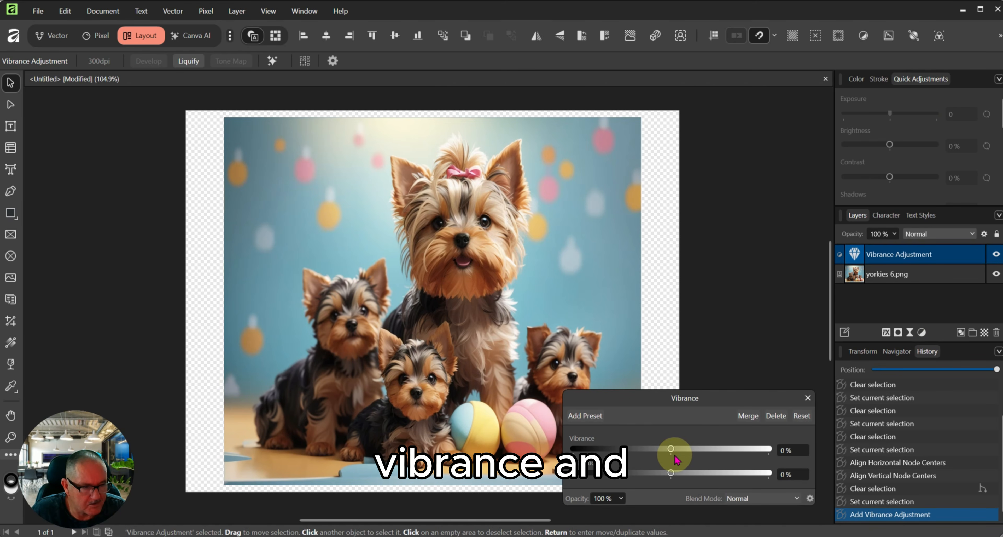
left_click_drag(670, 449, 710, 449)
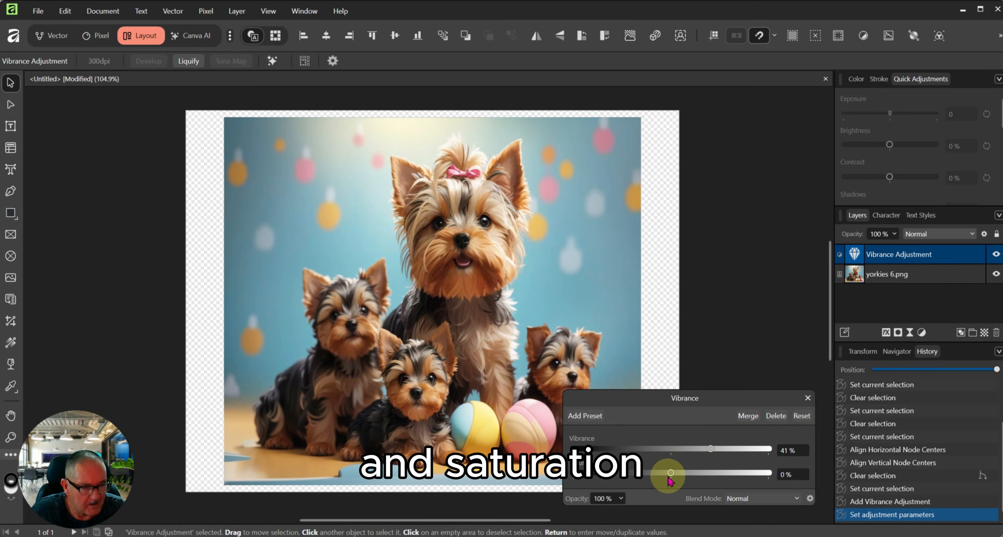
left_click_drag(672, 474, 680, 475)
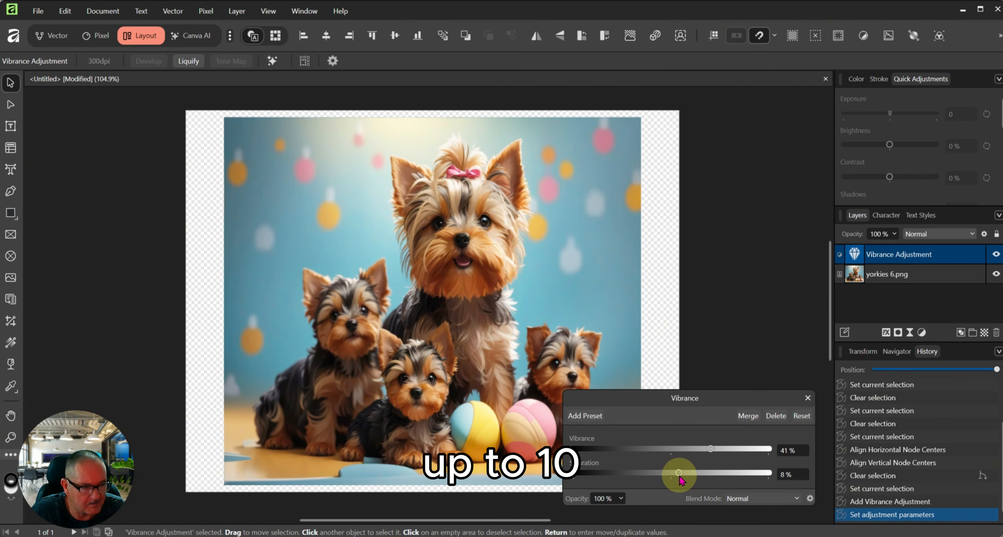
left_click(732, 339)
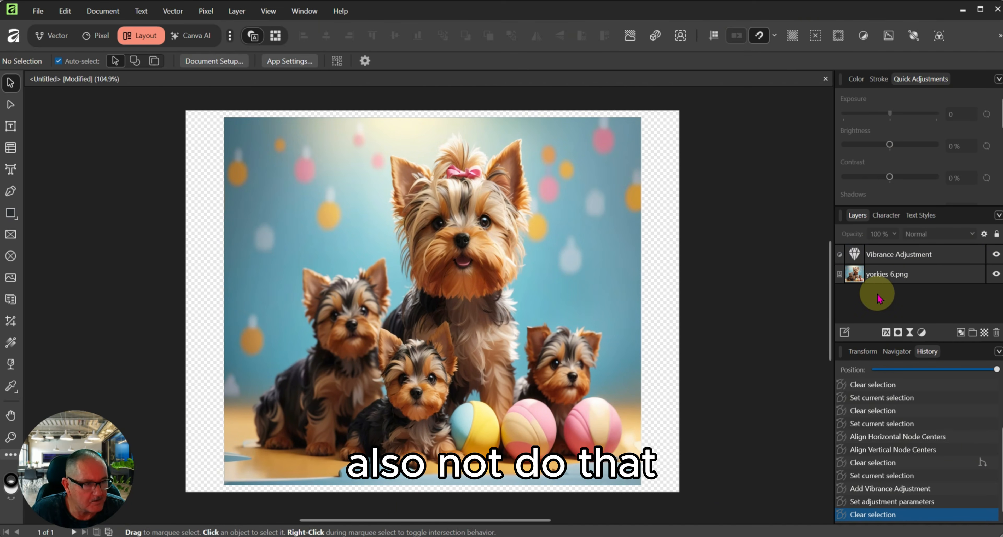
Step: Reopen the Vibrance adjustment's settings, delete that adjustment layer and keep the yorkies 6 image selected
double_click(853, 254)
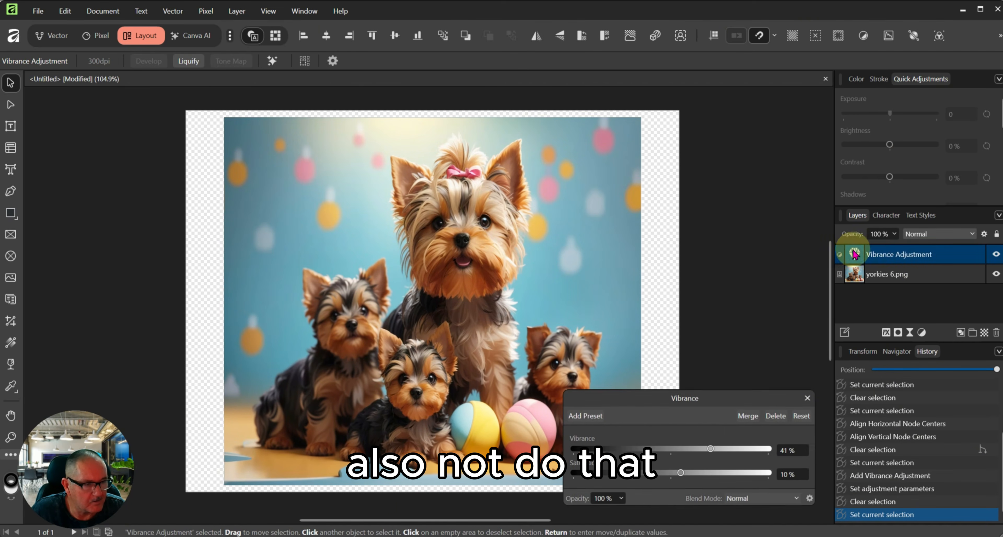
right_click(939, 254)
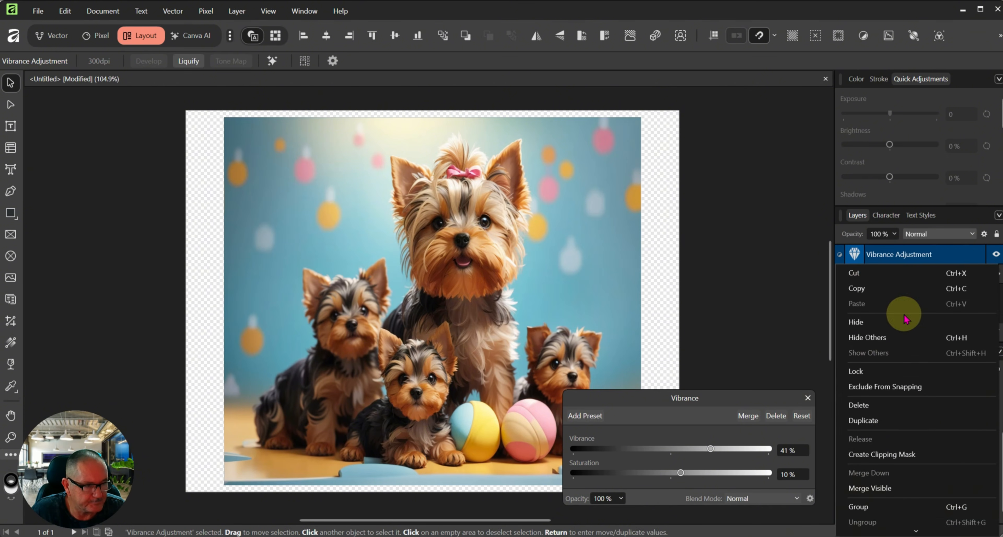
left_click(870, 405)
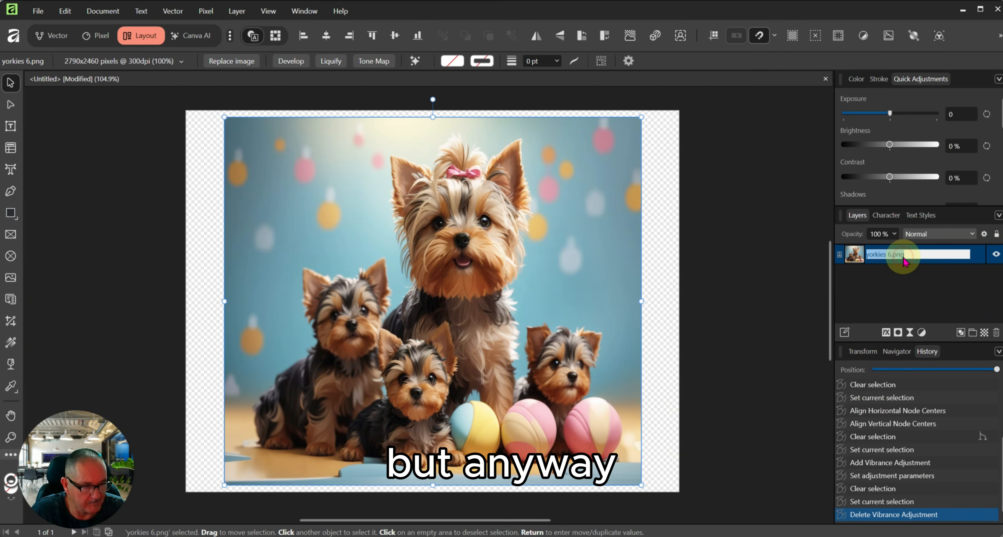
left_click(599, 276)
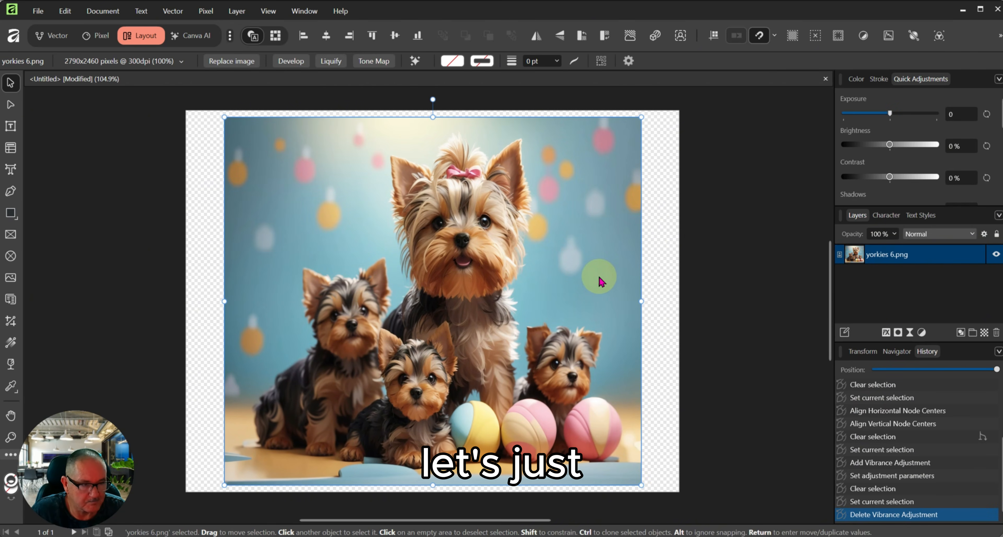
Step: Apply all four automatic corrections from Quick Adjustments to the image, adding Curves, HSL Shift and White Balance adjustments
left_click(916, 80)
scroll(914, 166, "down", 5)
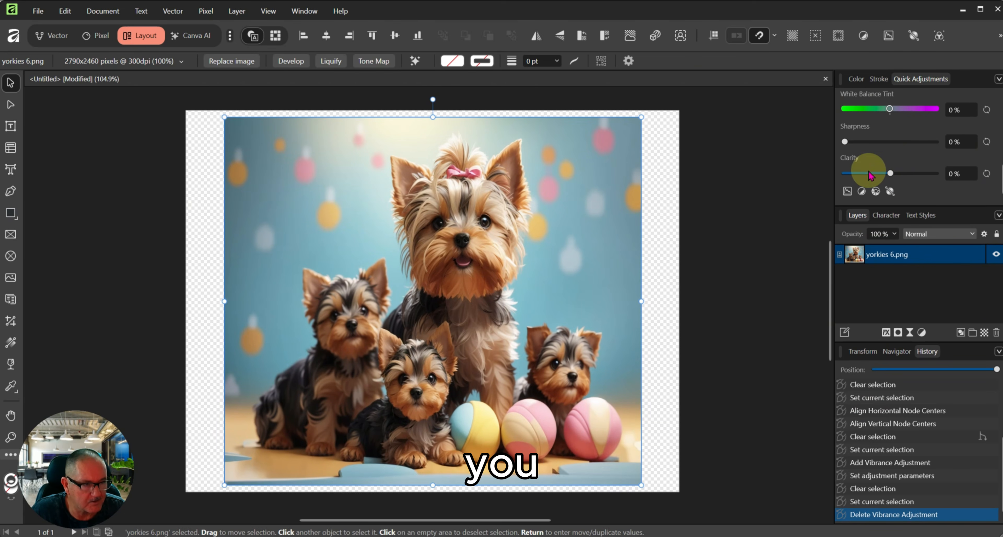
left_click(847, 193)
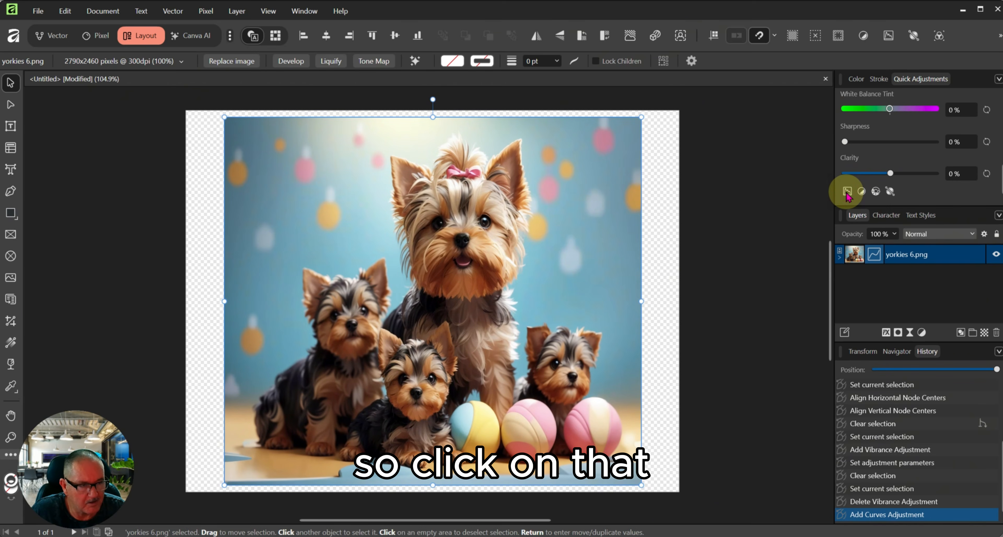
left_click(863, 191)
left_click(876, 192)
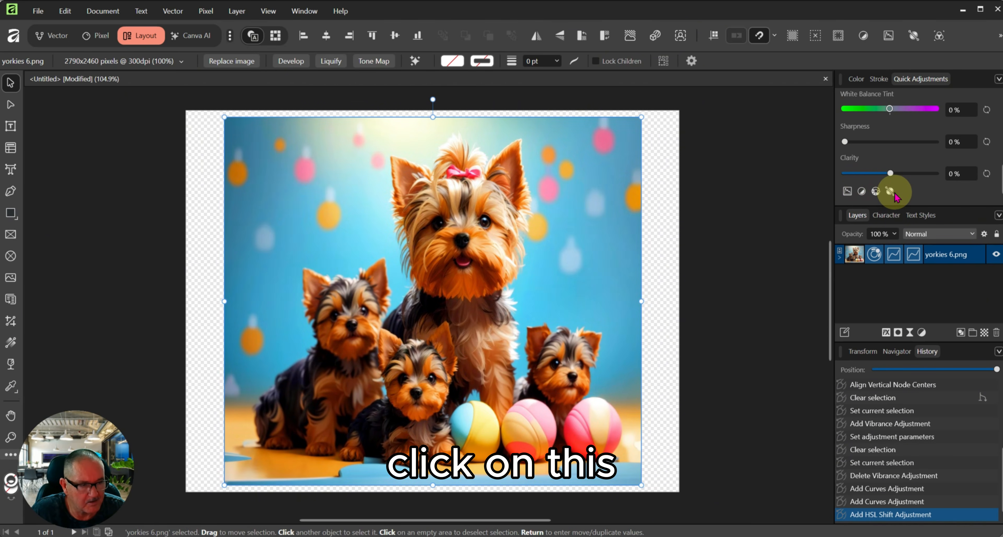
left_click(892, 191)
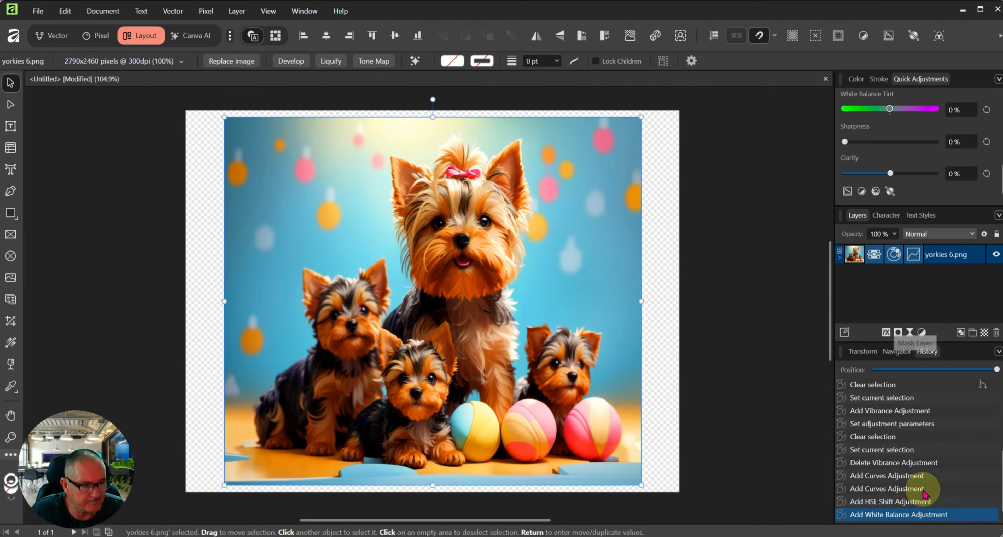
Step: Compare before and after by stepping back through the History to Delete Vibrance Adjustment and returning to Add White Balance Adjustment
left_click(878, 503)
left_click(879, 490)
left_click(876, 475)
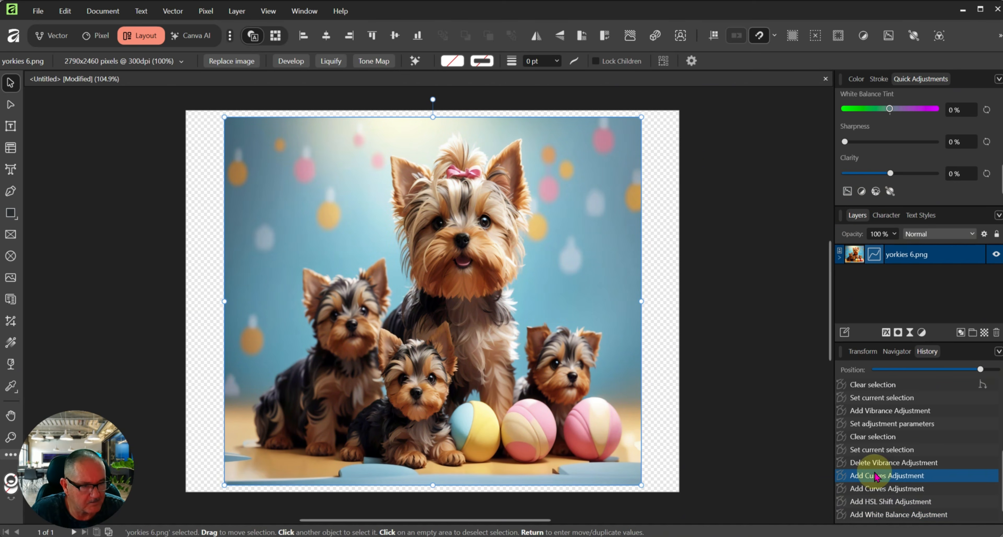
left_click(875, 463)
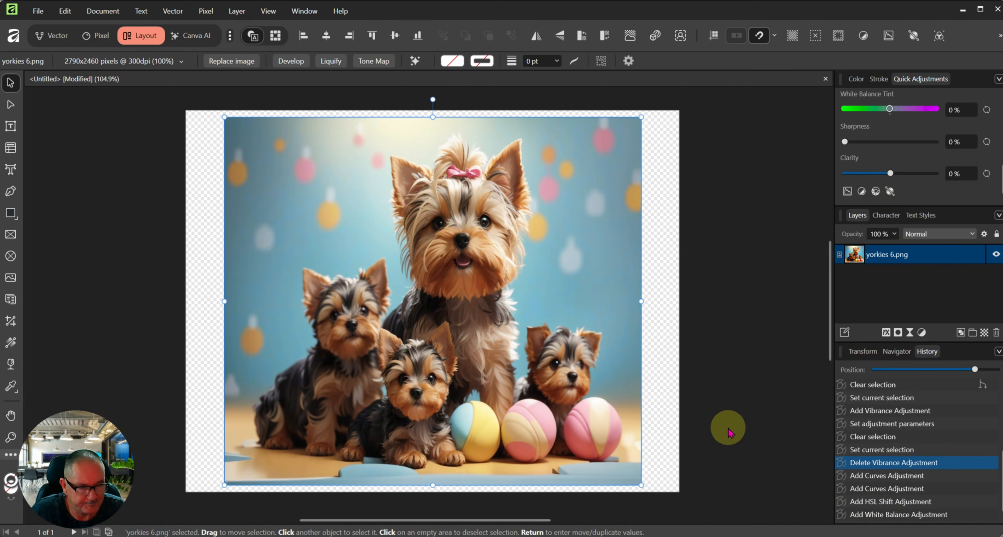
left_click(852, 510)
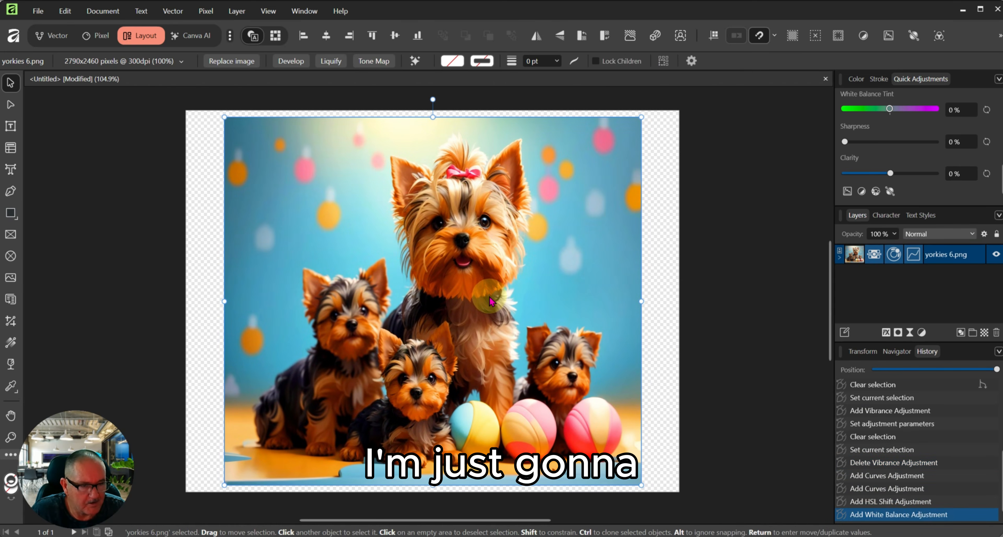
Step: Export the selected yorkies image as a PNG named Test, with the export area set to Selection Area
left_click(785, 316)
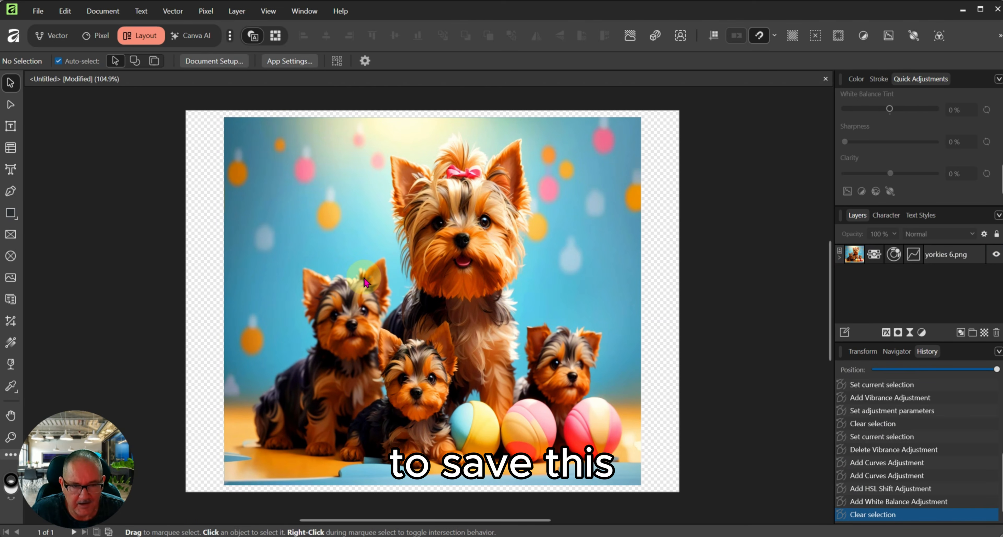
left_click(424, 276)
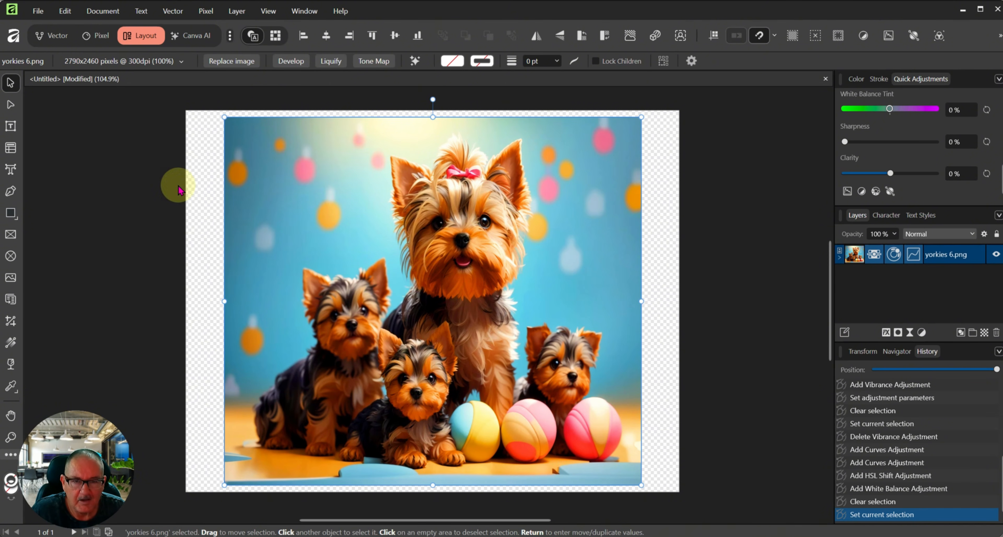
left_click(44, 11)
mouse_move(105, 331)
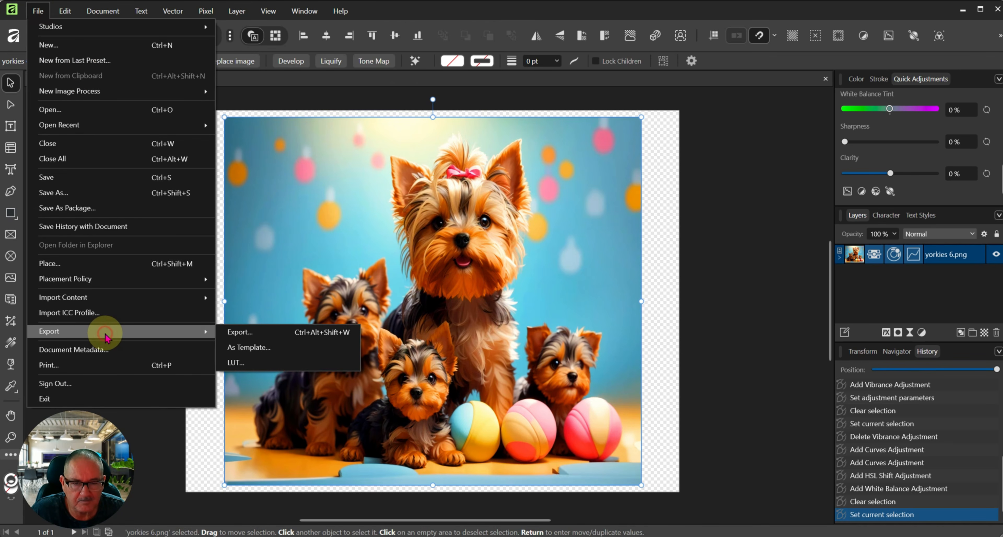
left_click(241, 333)
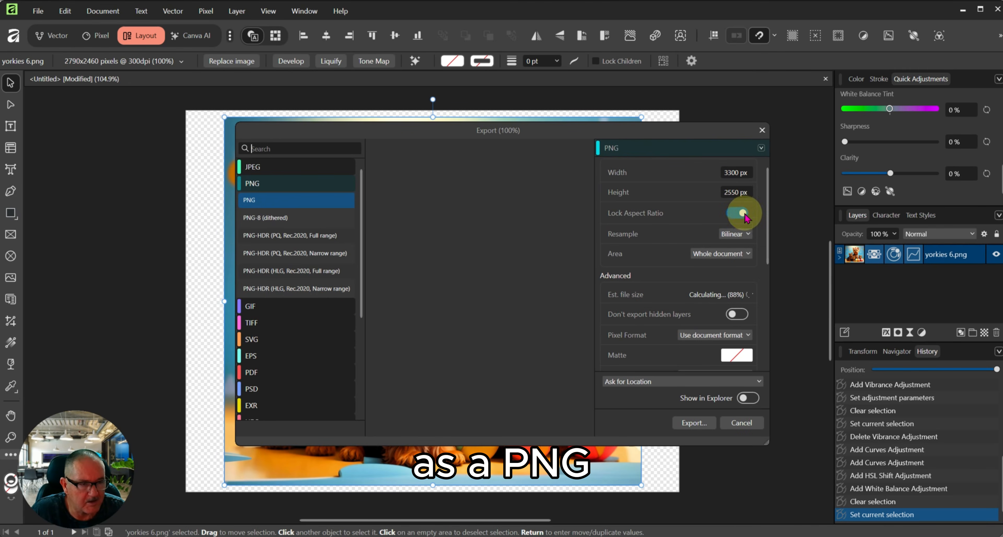
left_click(741, 257)
left_click(726, 280)
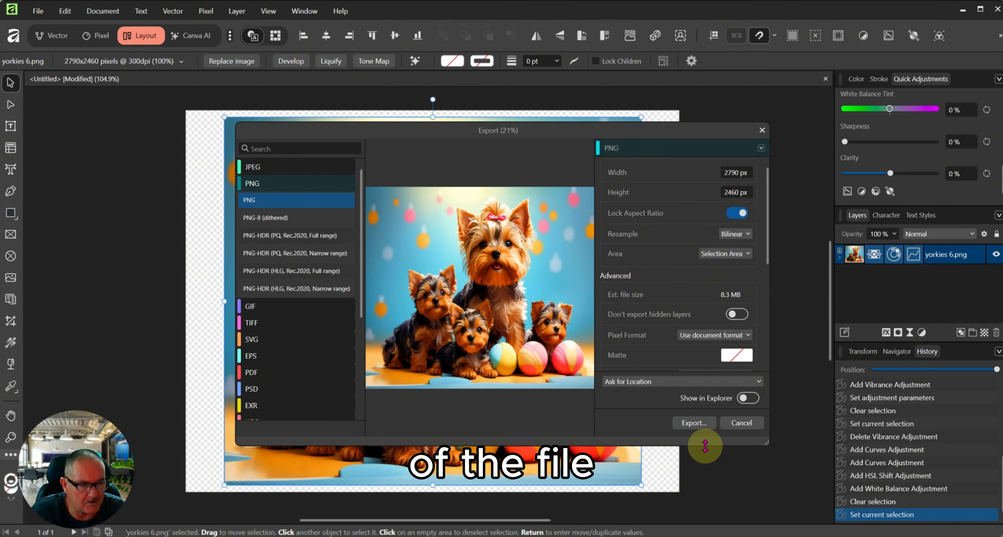
left_click(693, 423)
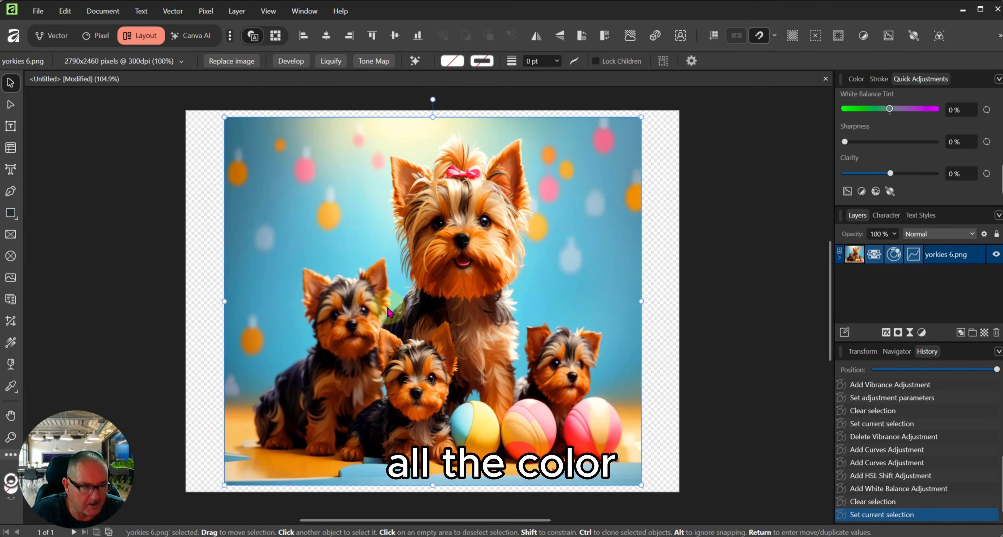
Step: Close the untitled document without saving and open the exported Test image from the Youtube Video folder
left_click(825, 79)
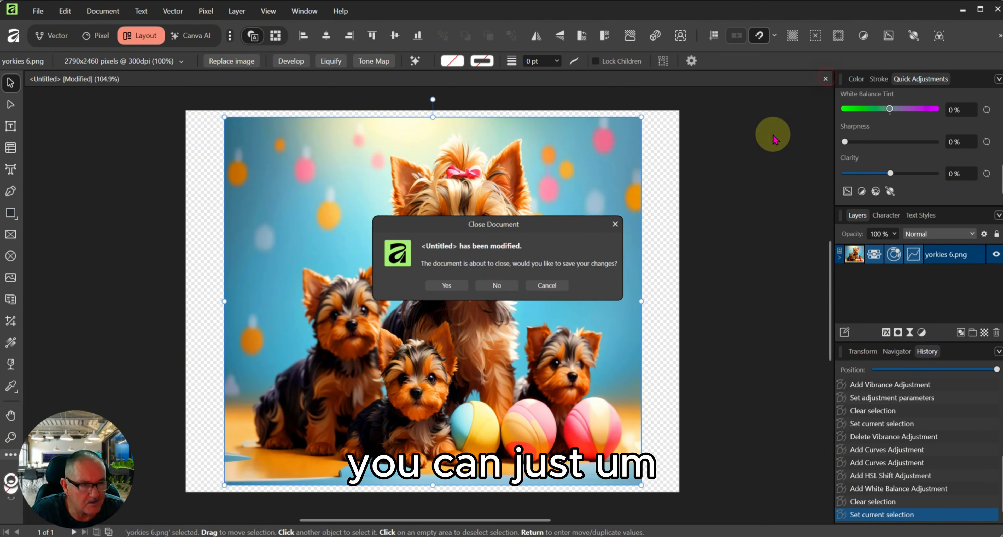
left_click(497, 286)
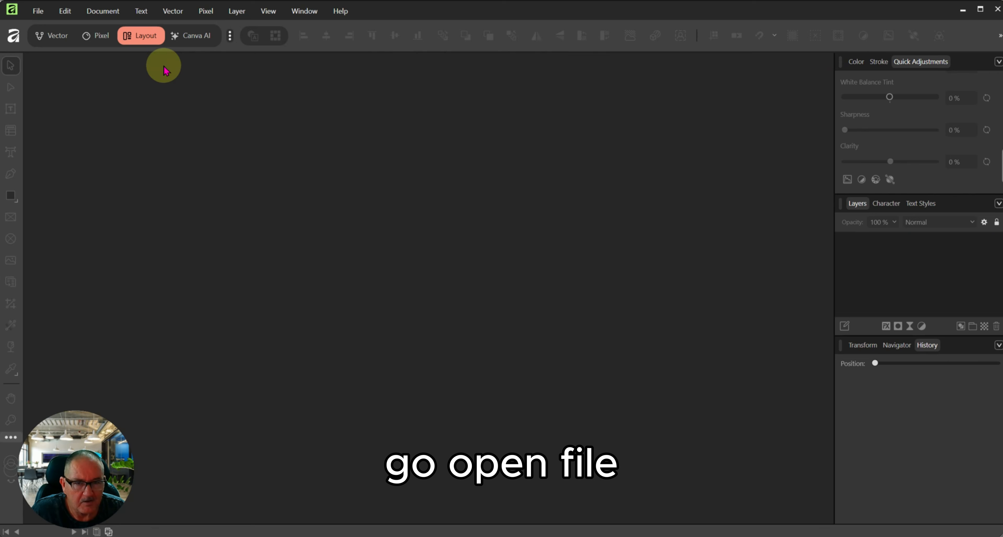
left_click(37, 11)
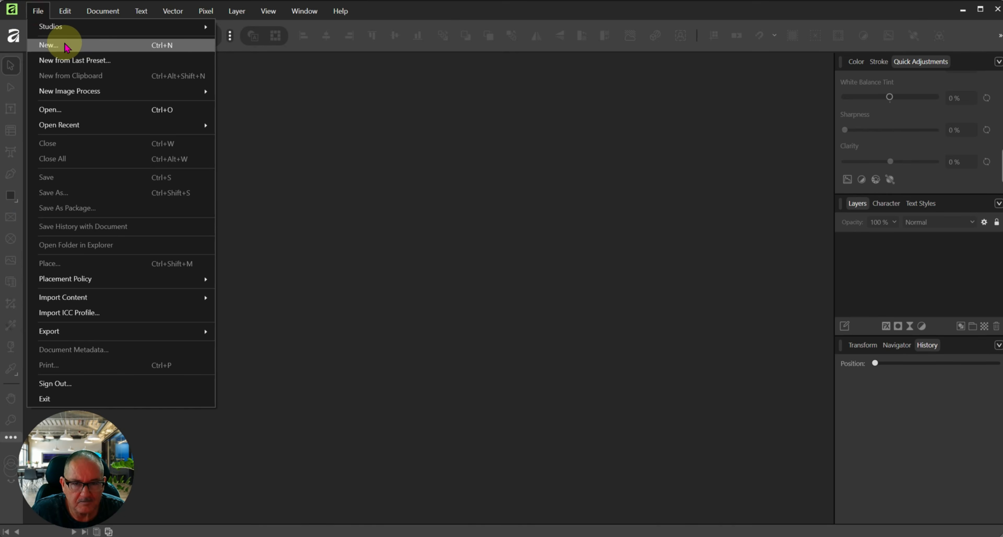
left_click(72, 109)
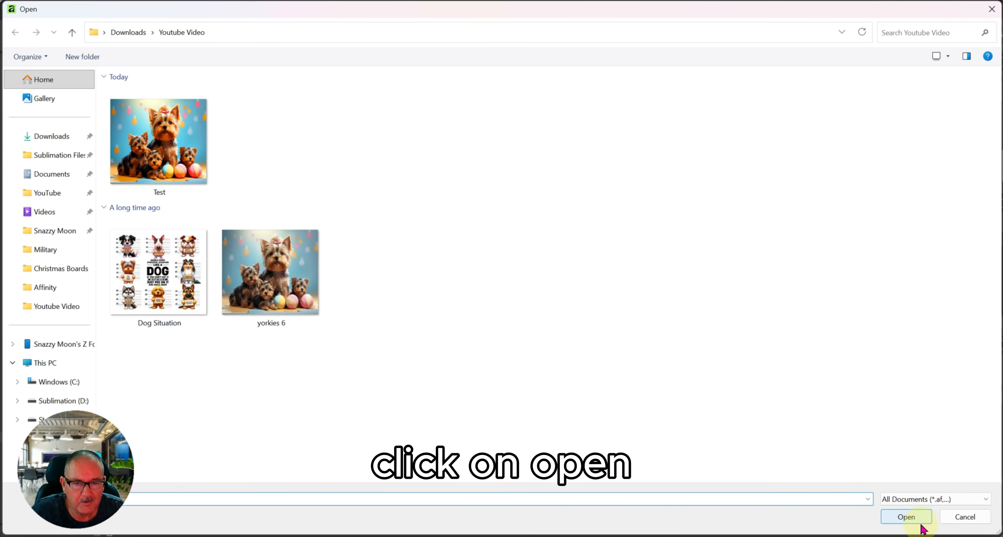
left_click(173, 148)
double_click(173, 148)
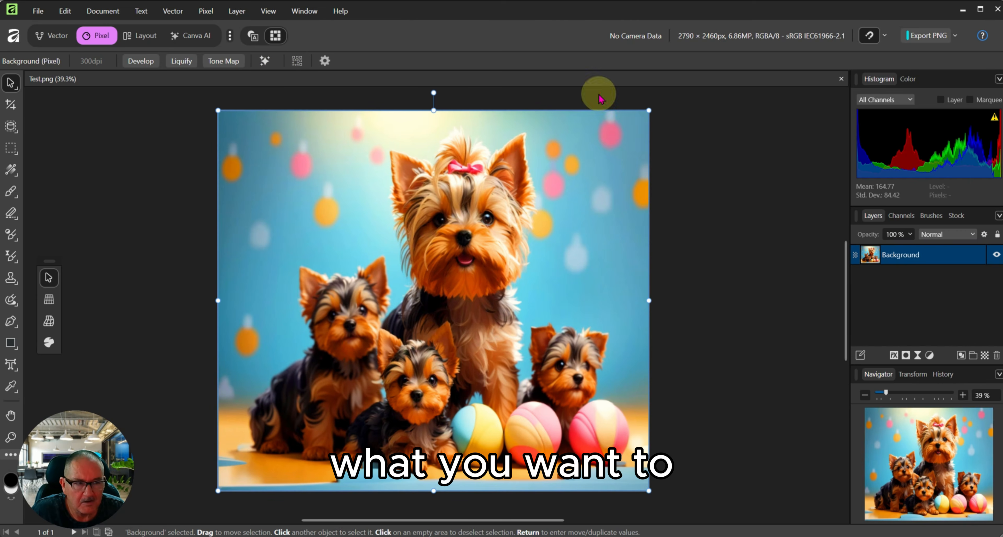
Step: Close Test.png and create a new 11 × 8.5 in document from the Sublimation preset
left_click(841, 80)
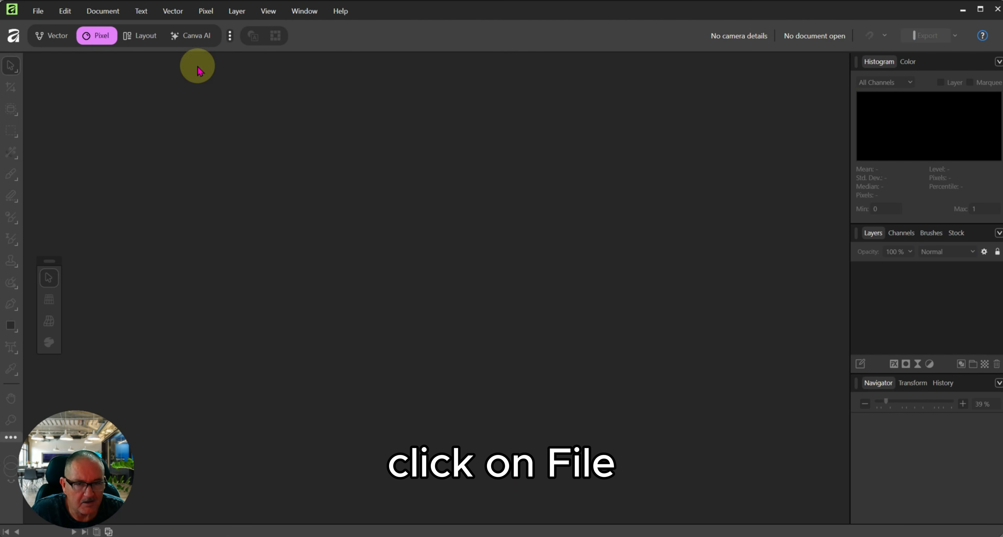
left_click(41, 14)
left_click(47, 44)
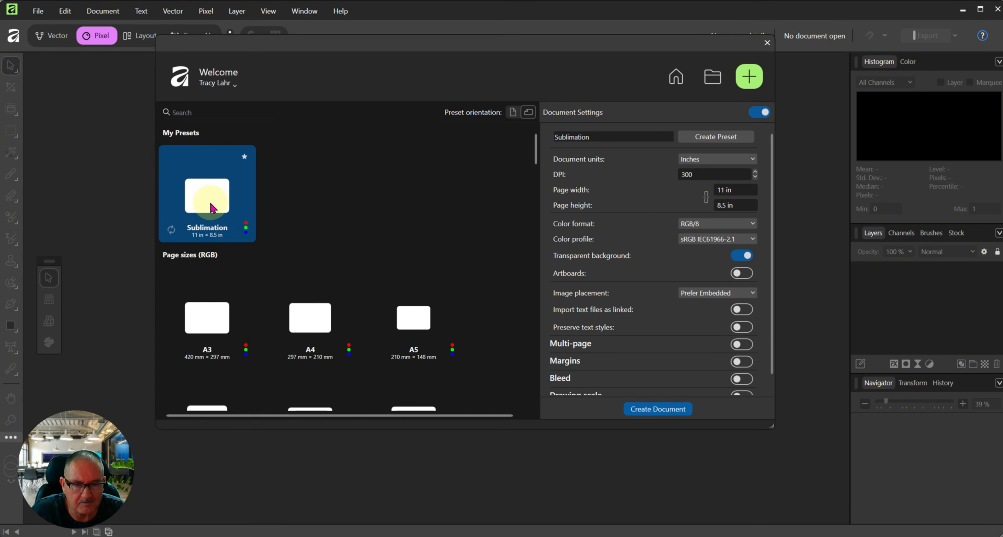
double_click(213, 204)
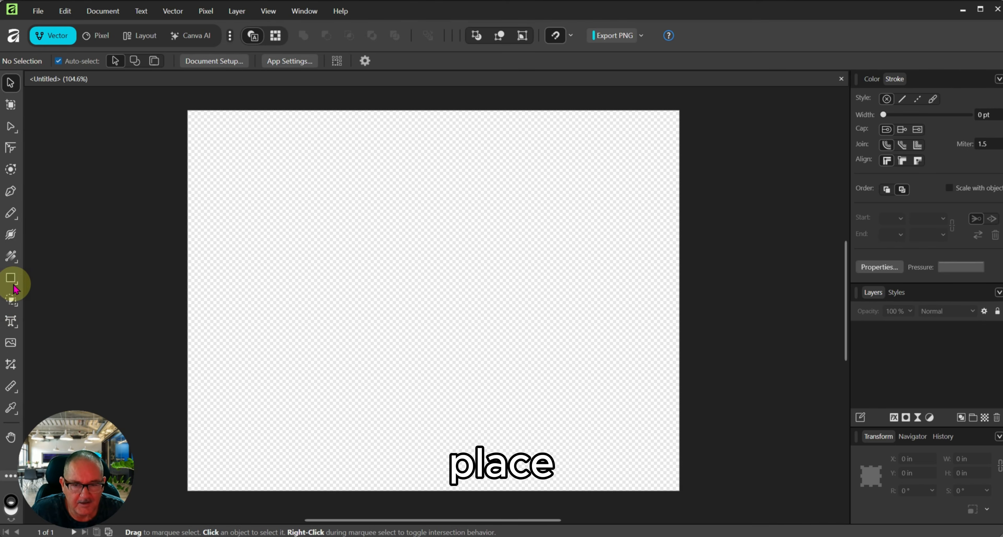
Step: Place the Test image at its default size of 9.3 × 8.2 in and center it on the page
left_click(12, 342)
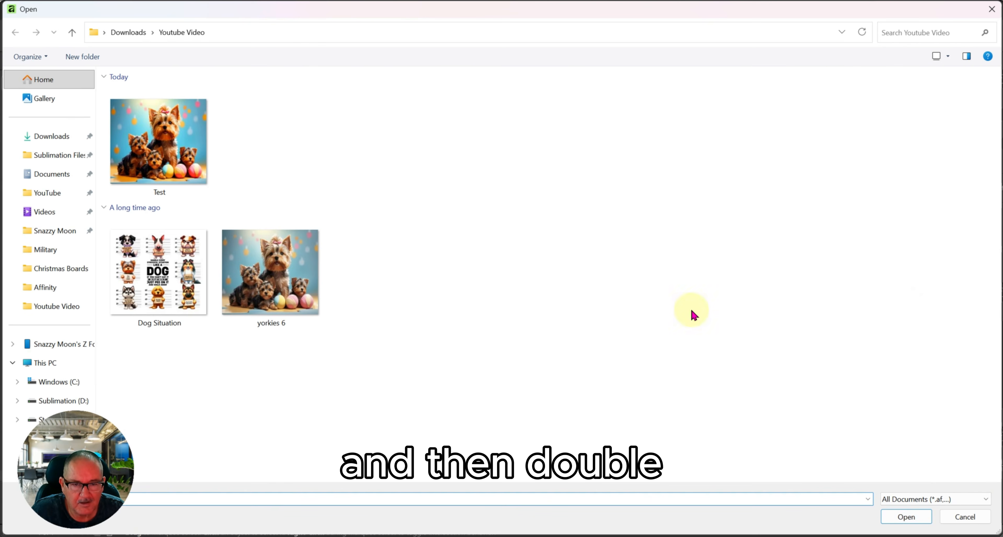
double_click(158, 141)
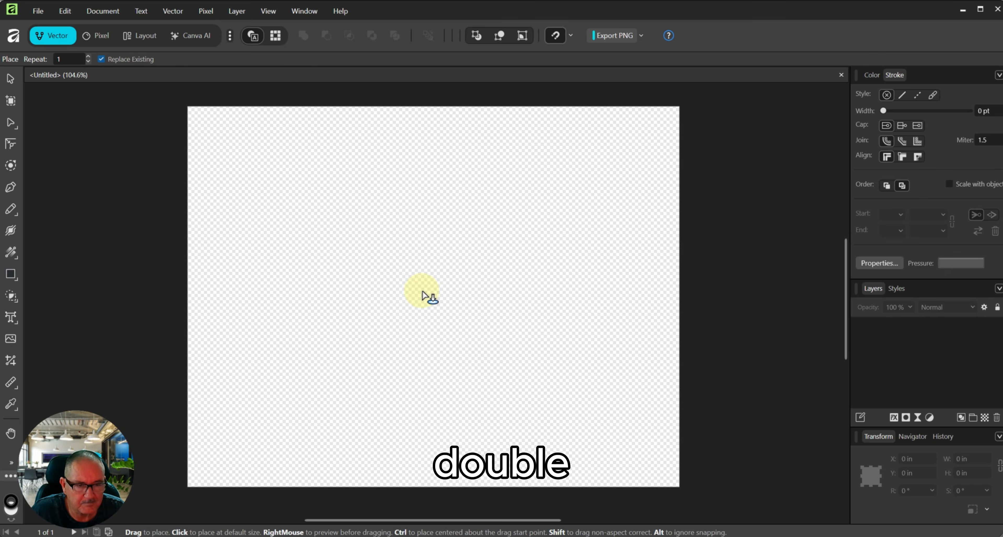
left_click(423, 295)
mouse_move(467, 306)
left_mouse_down()
mouse_move(457, 292)
mouse_move(468, 294)
left_mouse_up()
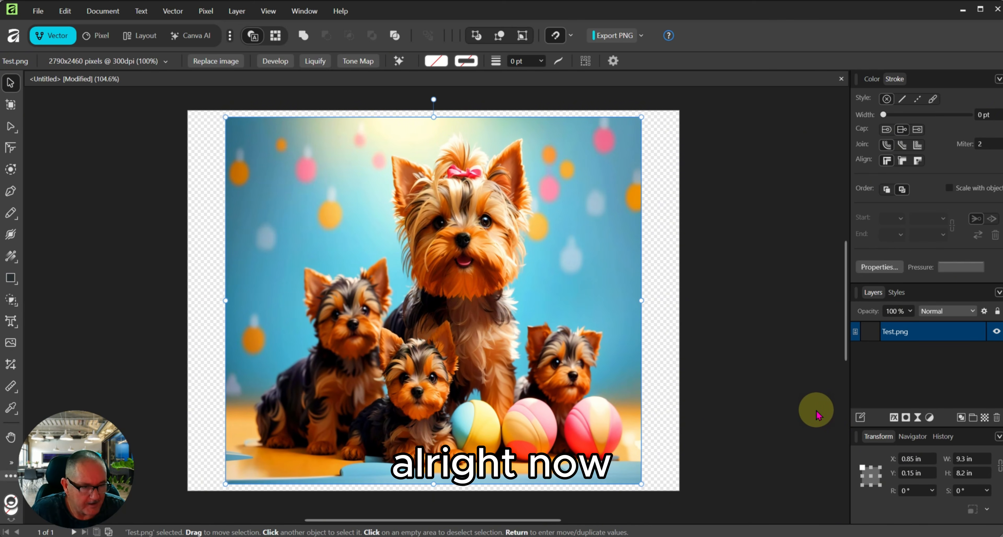
Step: Change the document's page orientation to portrait, making the page 8.5 × 11 in
left_click(756, 413)
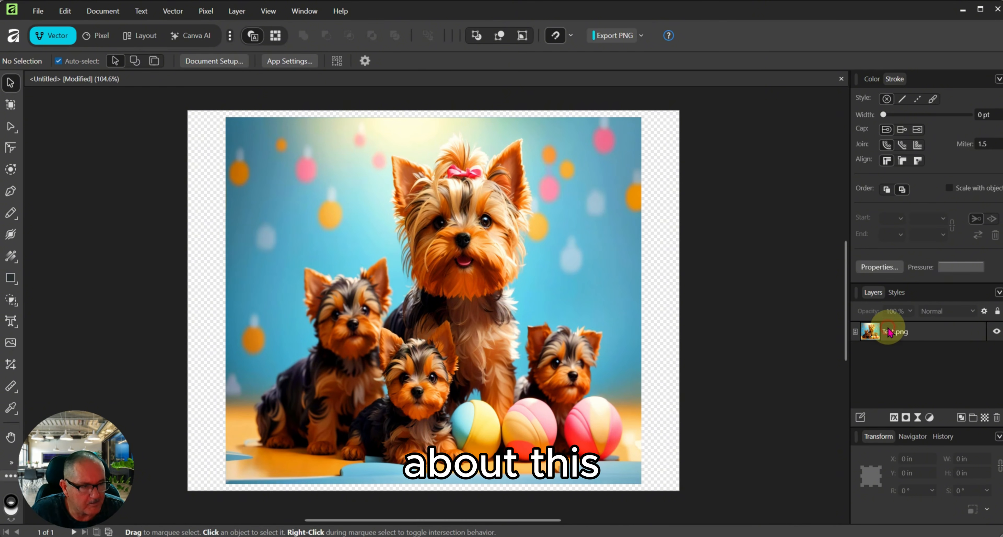
left_click(874, 335)
left_click(791, 328)
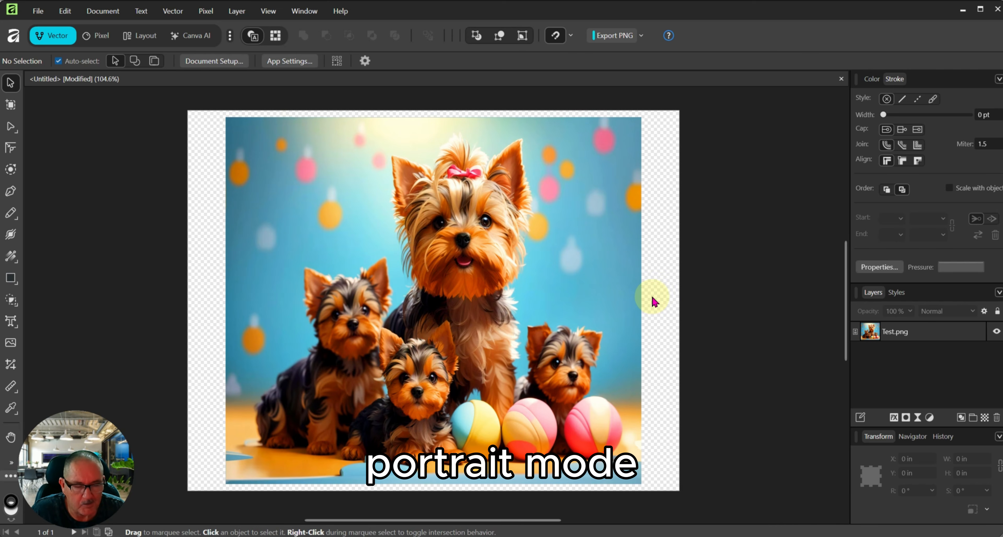
left_click(205, 61)
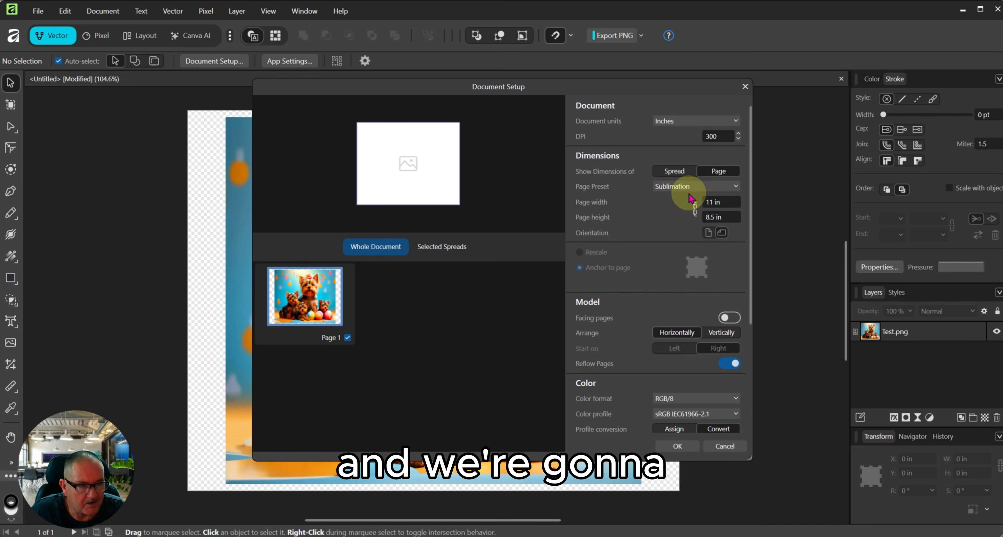
left_click(707, 233)
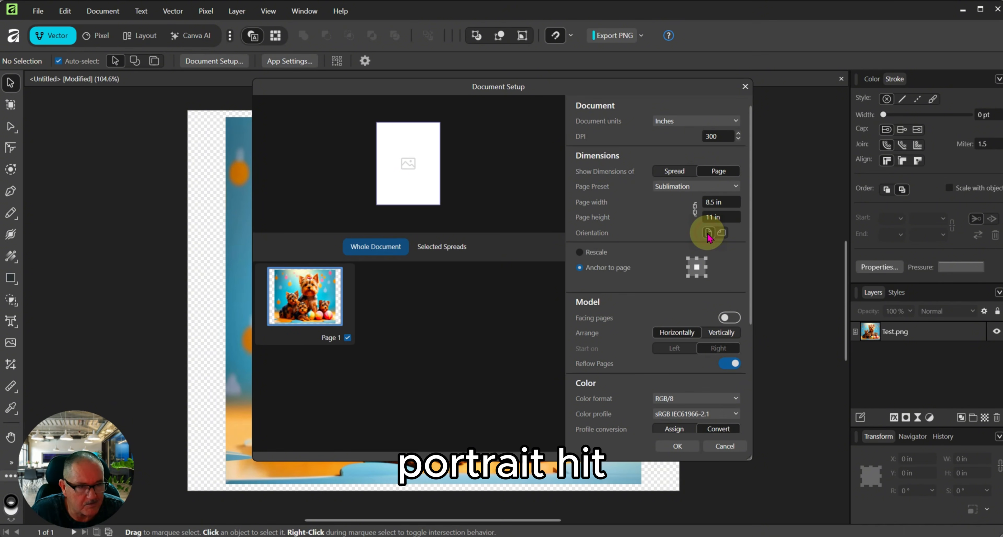
left_click(681, 447)
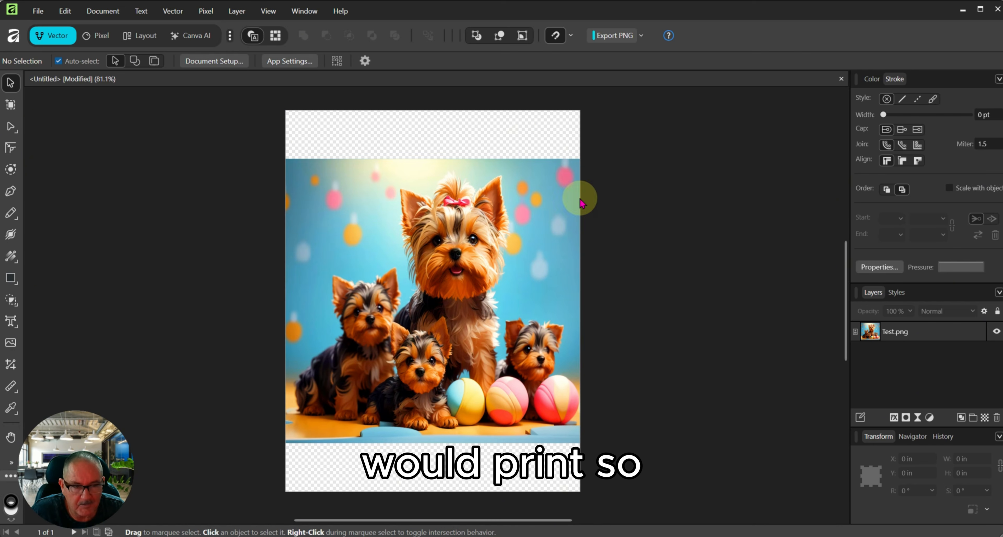
Step: Rotate the placed Test image 90° counterclockwise on the portrait page and deselect it
left_click(468, 281)
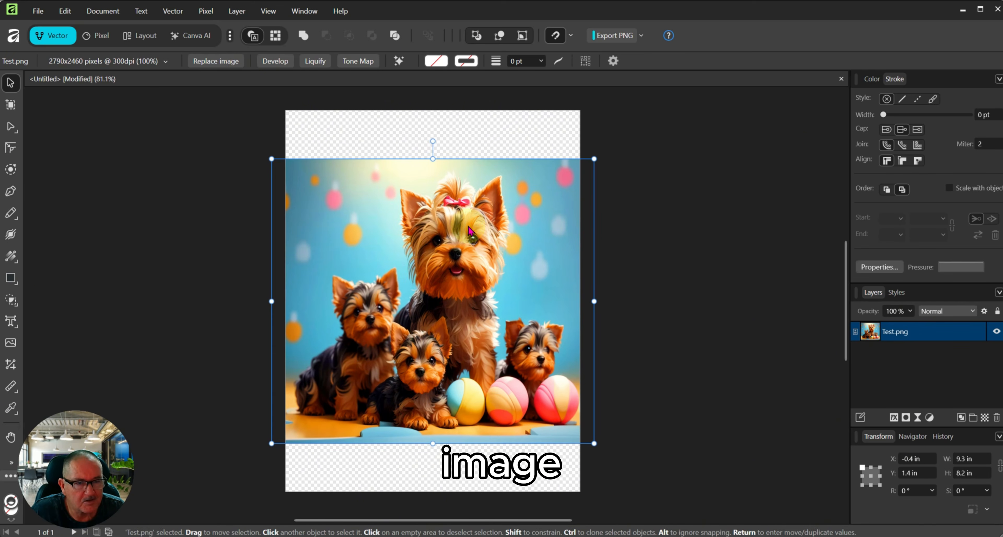
left_click(144, 37)
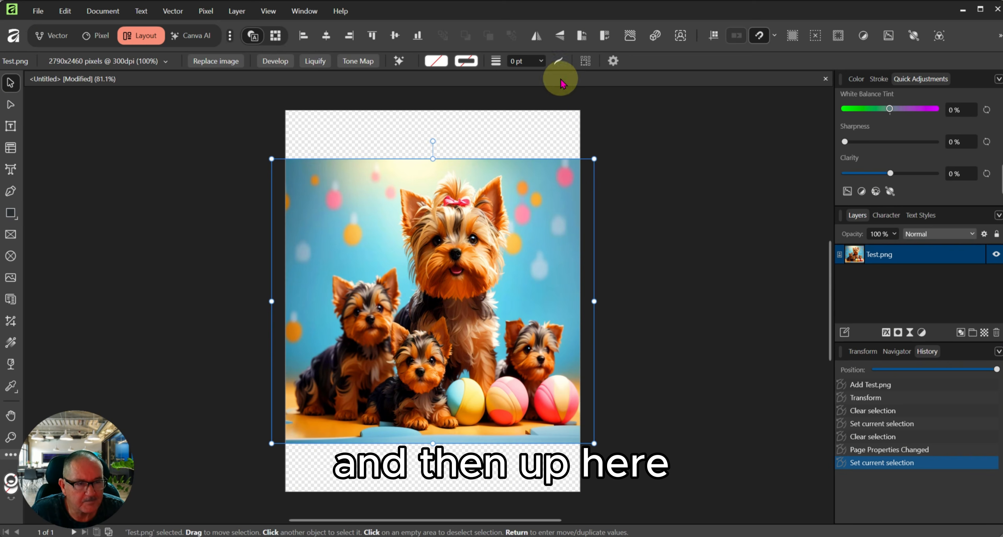
left_click(583, 36)
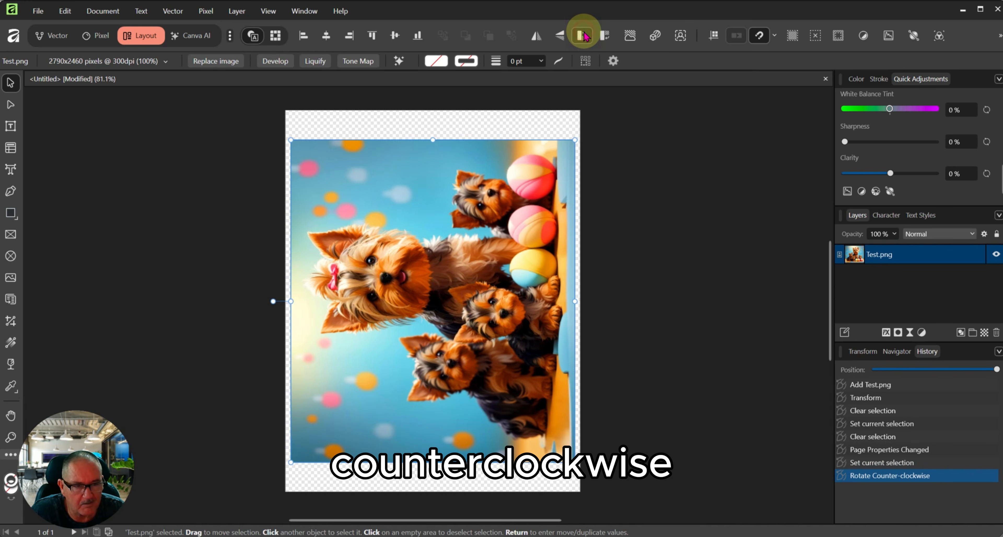
left_click(196, 334)
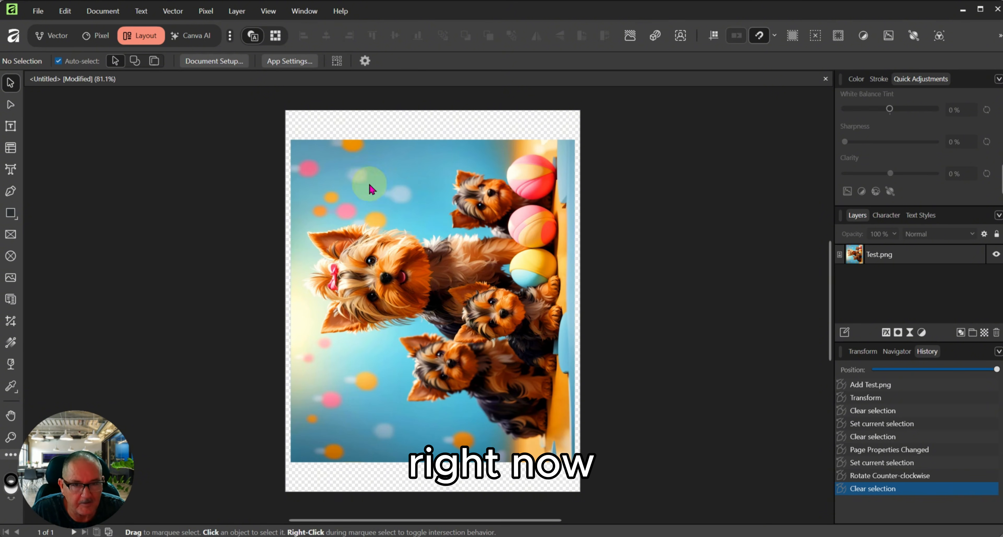
Step: Save the document as untitledTEst in the Youtube Video folder
left_click(39, 12)
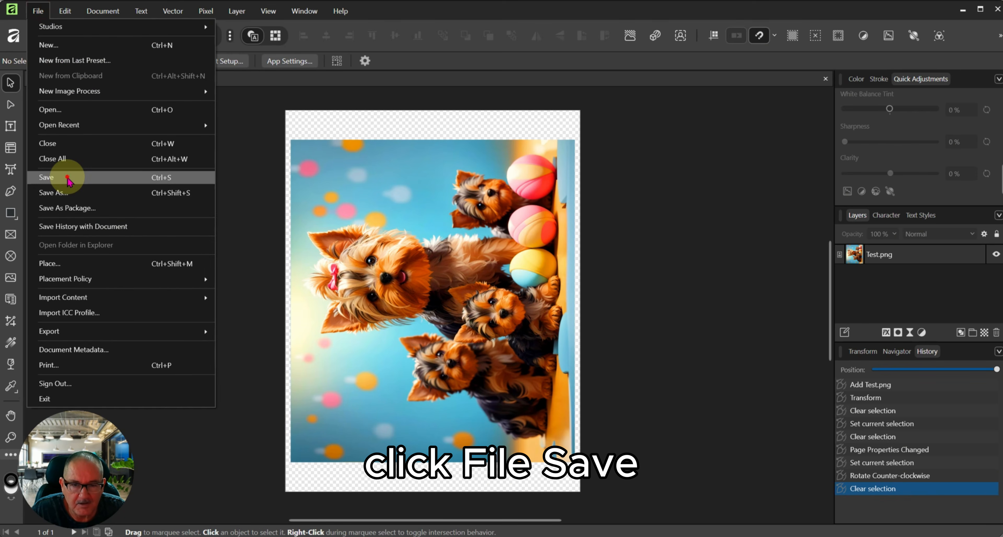
left_click(58, 177)
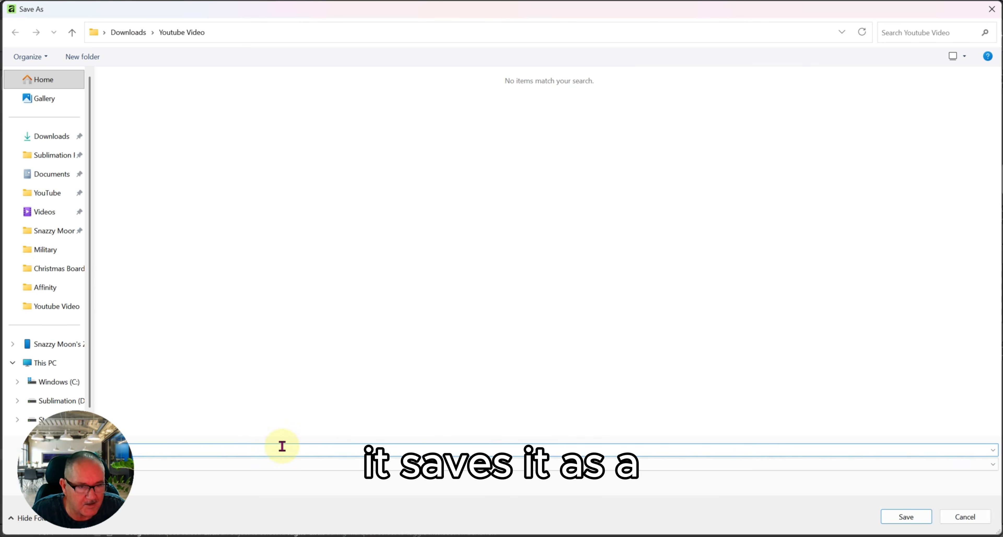
left_click(905, 518)
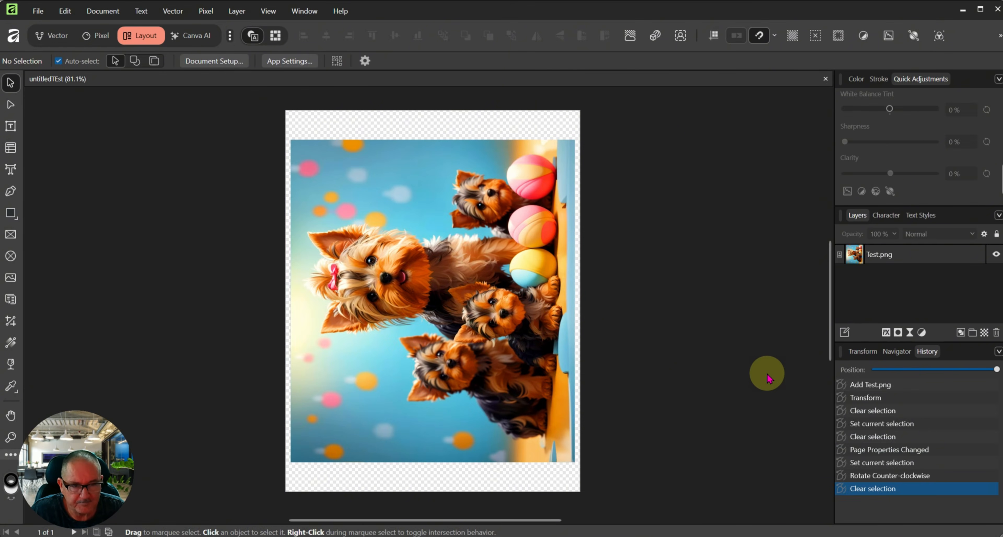
Step: Close the saved document and reopen untitledTEst from the Youtube Video folder
left_click(826, 80)
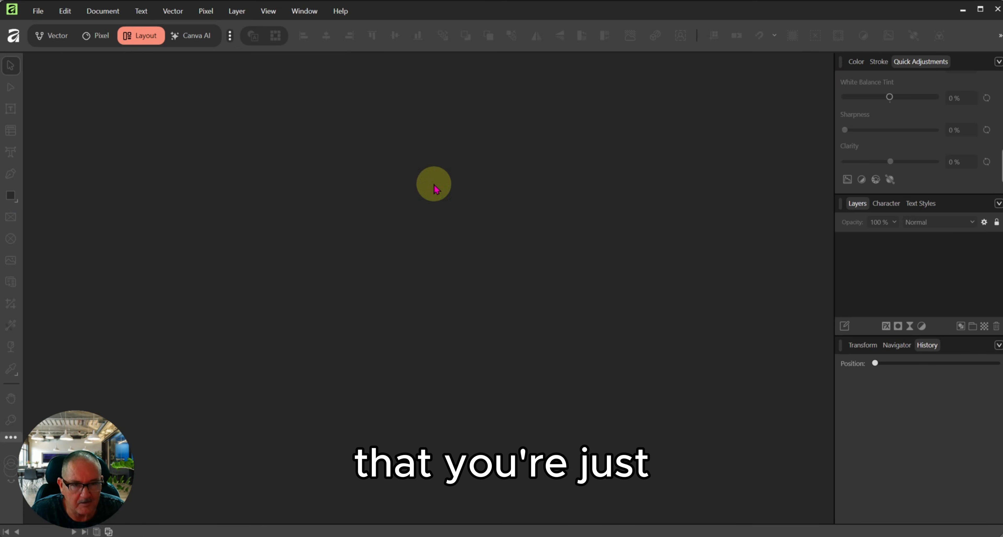
left_click(37, 11)
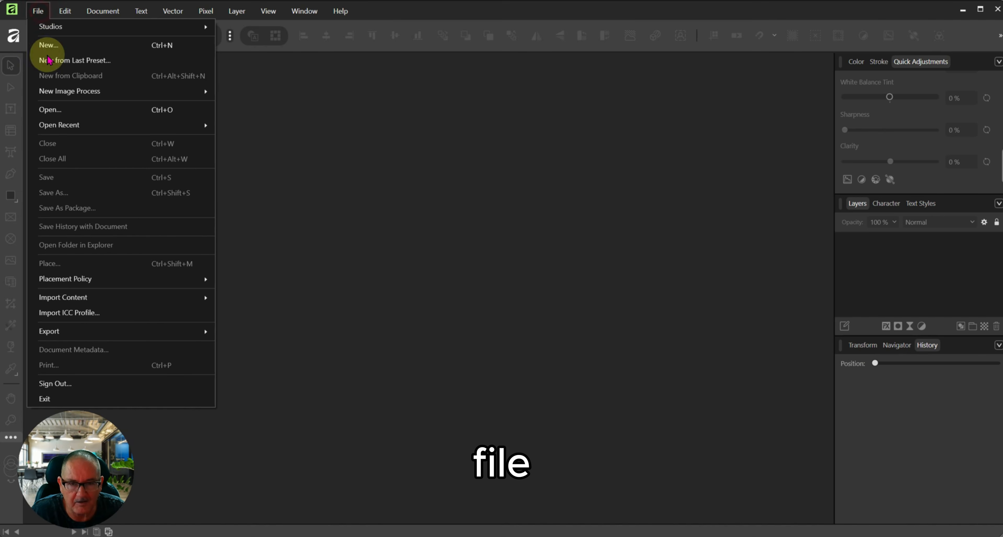
left_click(66, 113)
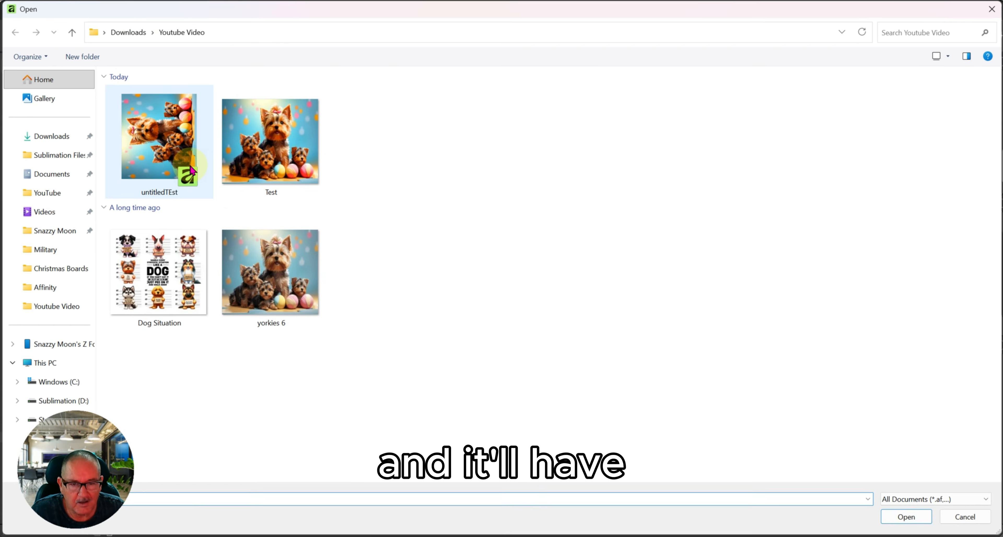
double_click(179, 180)
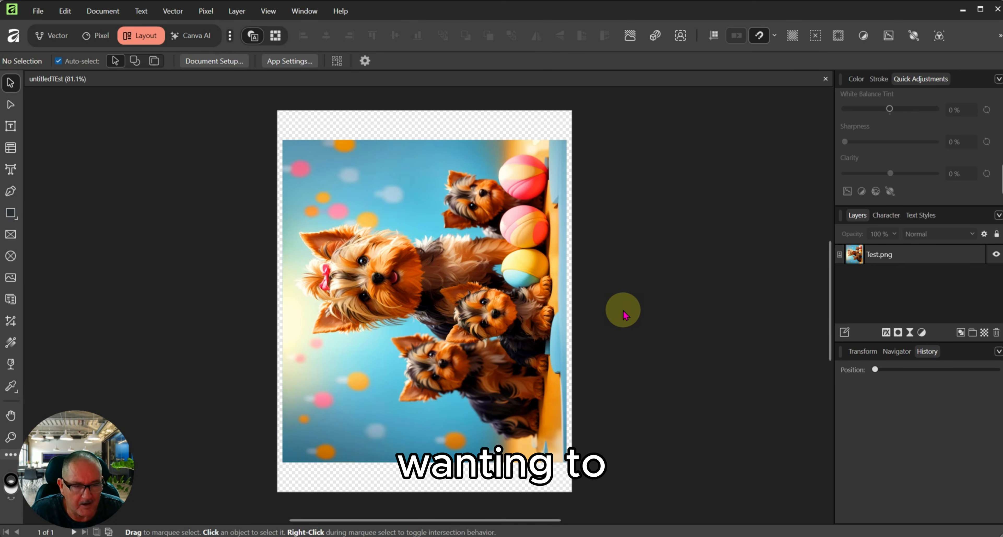
Step: Close untitledTEst and open the 100%atWork design from the Adult and Funny folder inside Snazzy Moon, dismissing the legacy notice
left_click(823, 78)
left_click(38, 11)
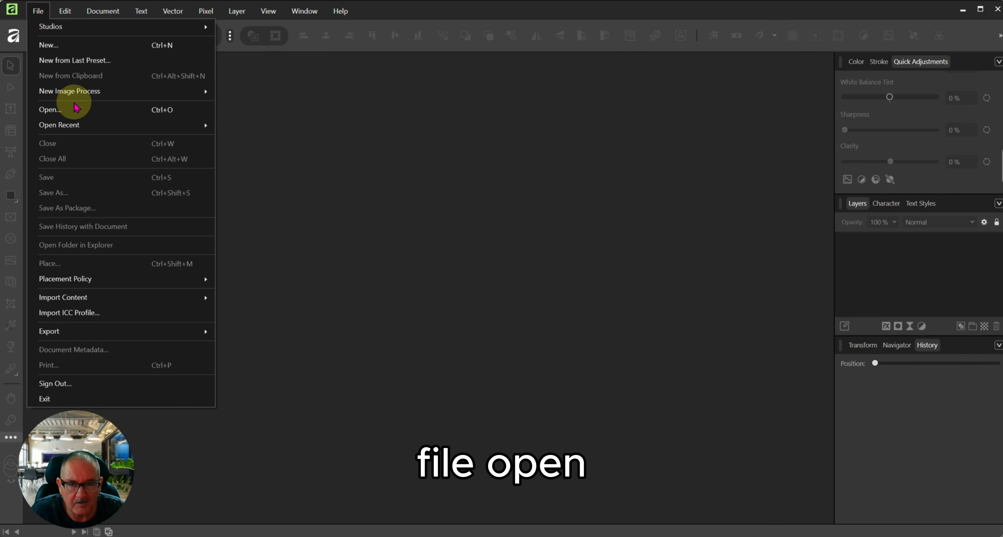
left_click(66, 108)
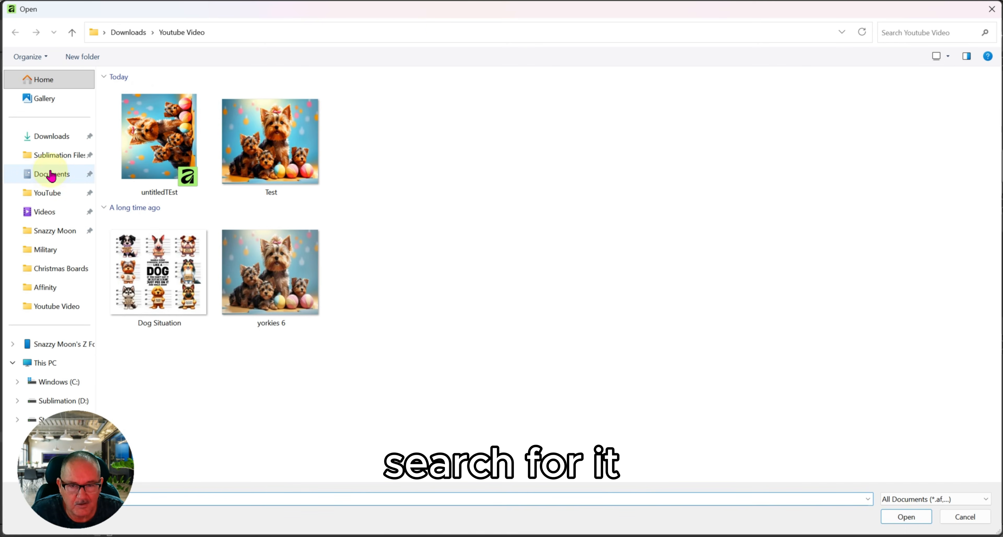
left_click(56, 158)
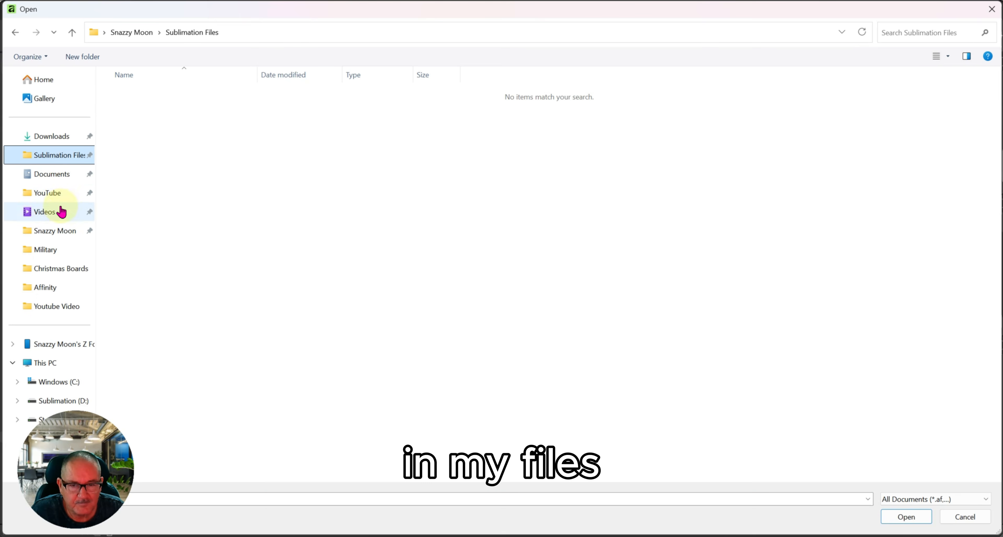
left_click(58, 230)
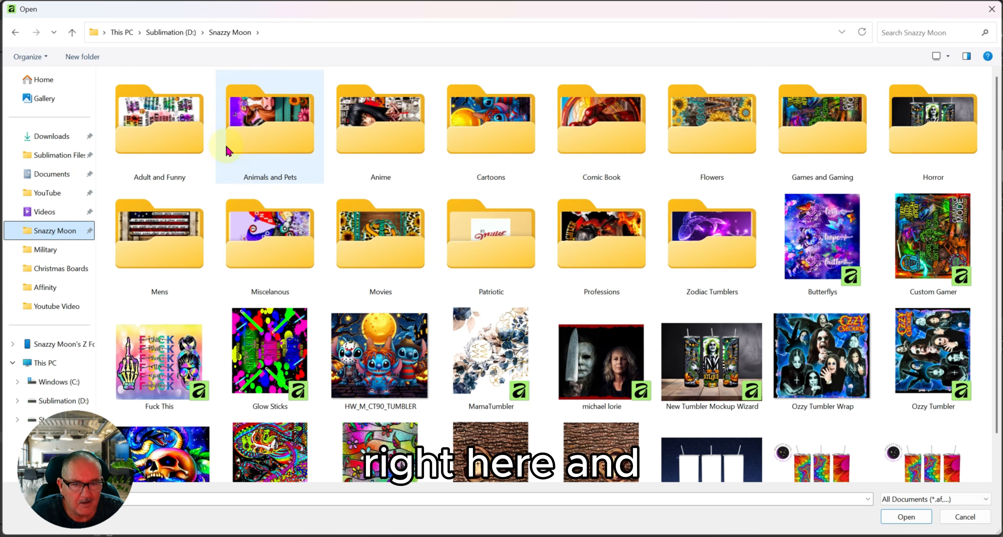
double_click(164, 141)
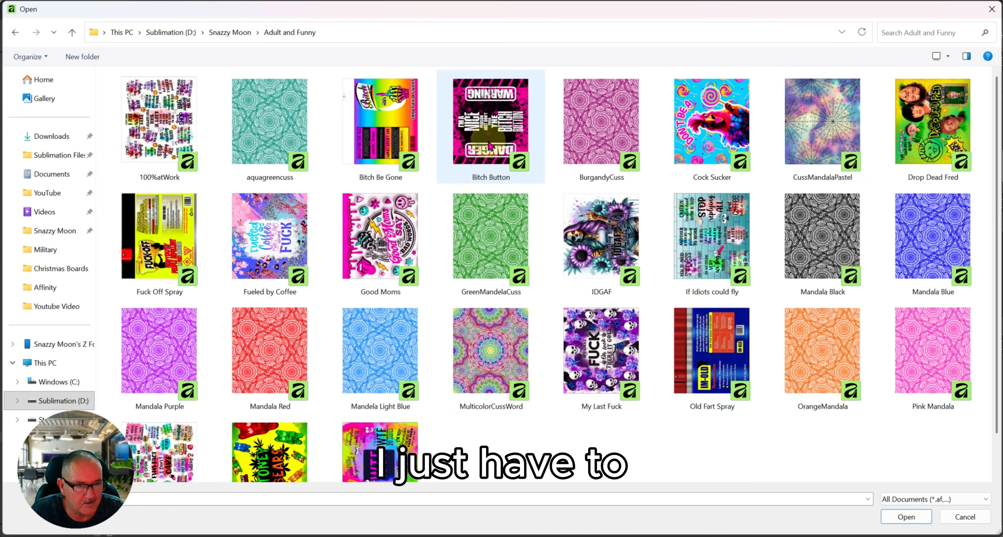
double_click(148, 122)
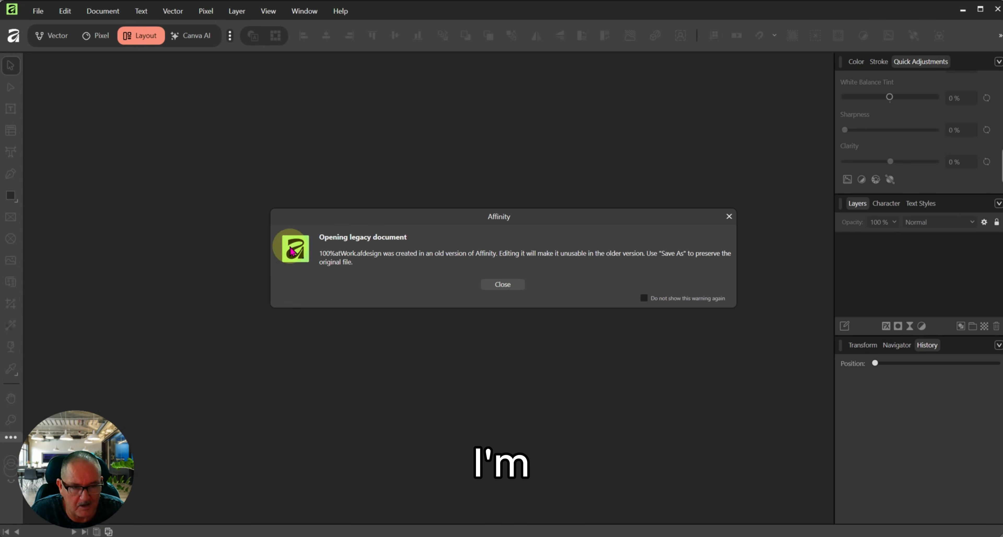
left_click(501, 287)
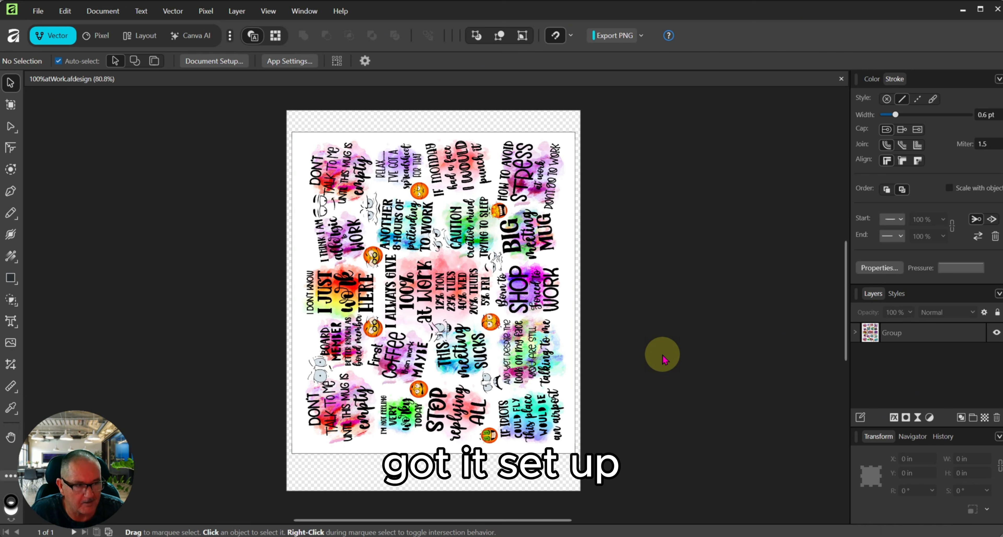
Step: Close the 100%atWork design and open untitledTEst from the Youtube Video folder in Downloads
left_click(840, 79)
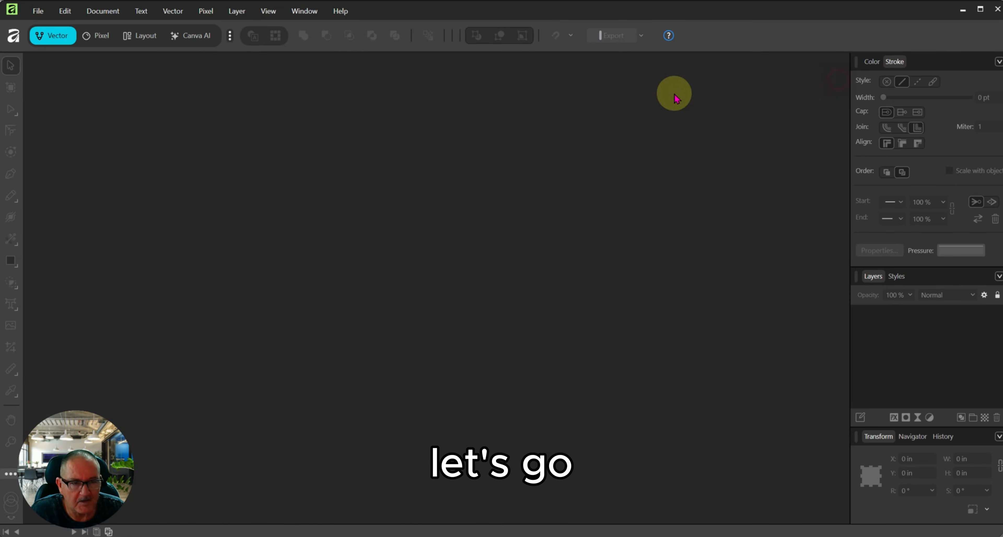
left_click(39, 12)
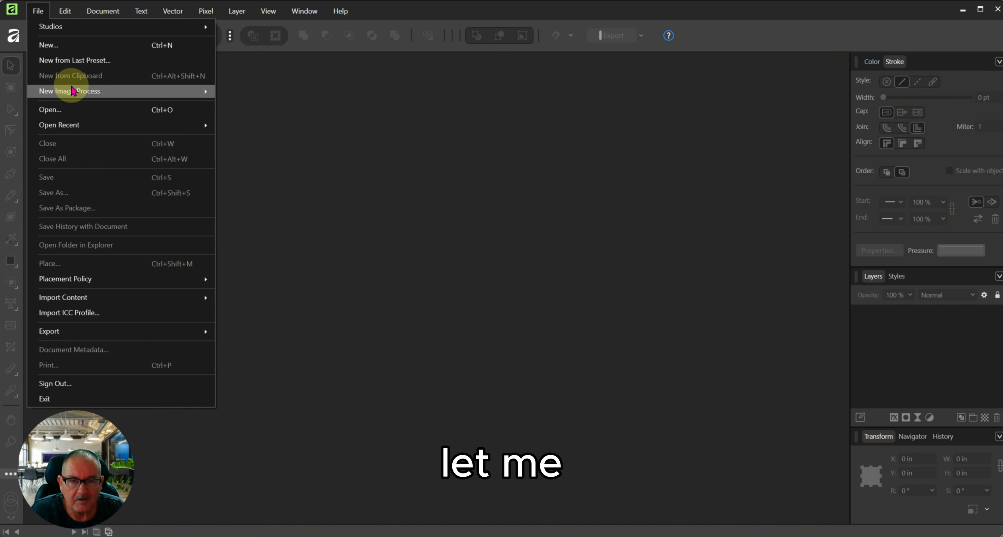
left_click(67, 109)
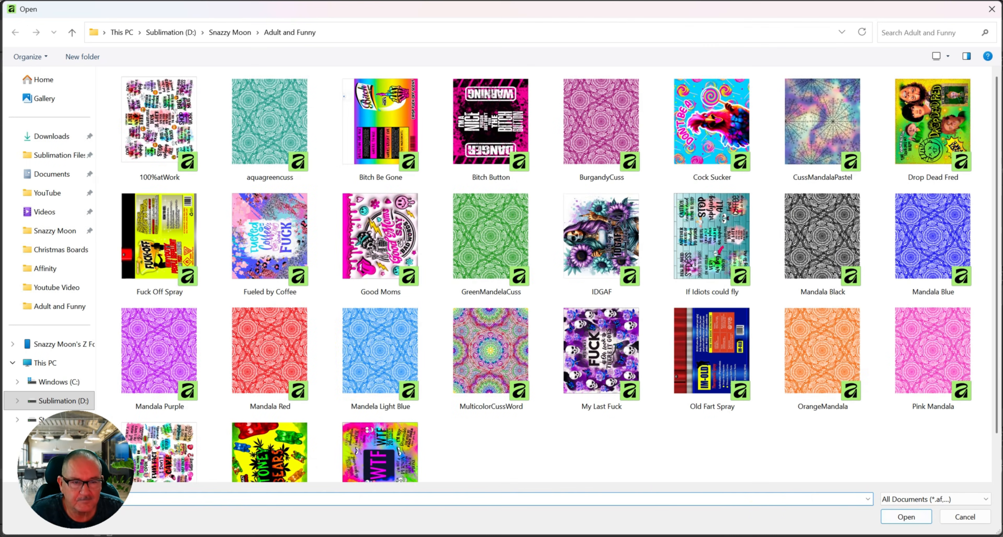
left_click(51, 137)
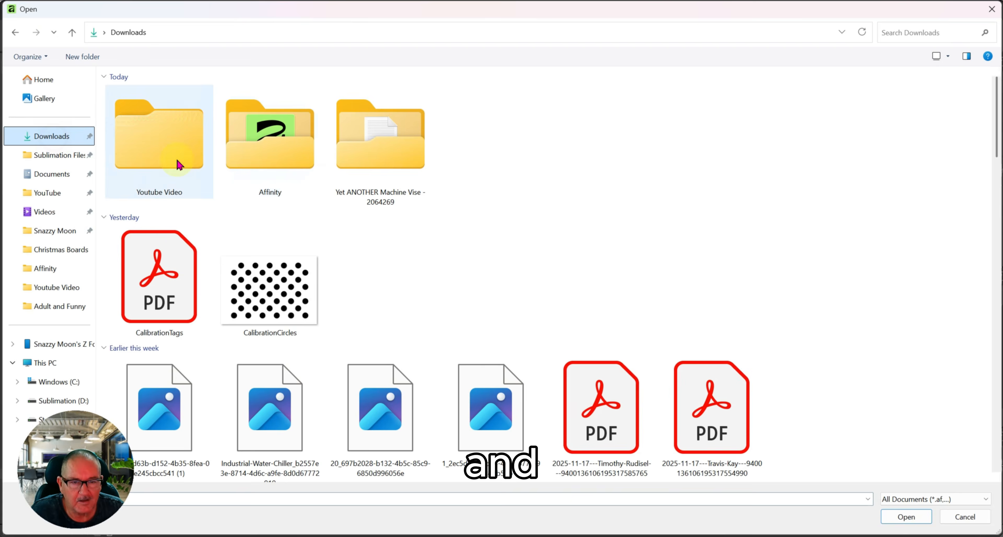
double_click(168, 145)
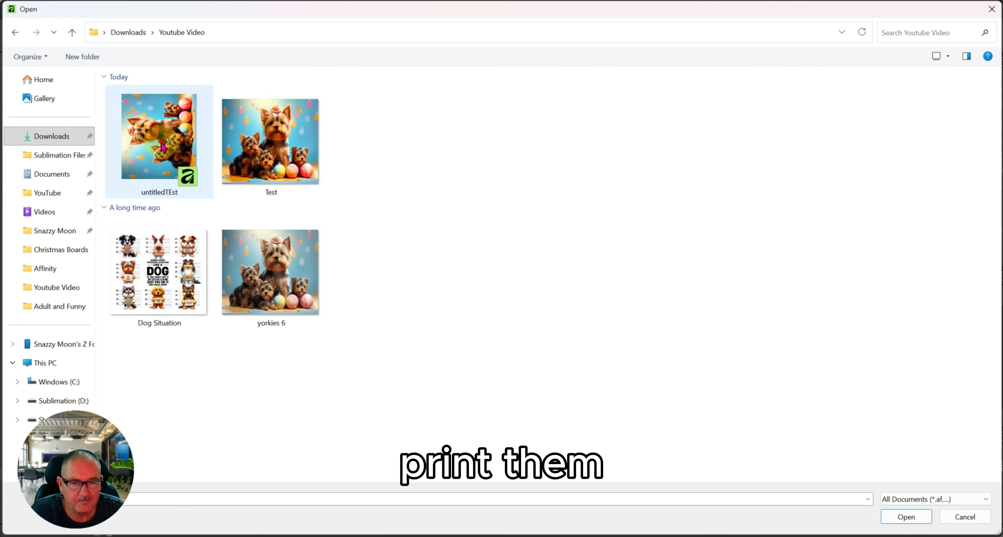
double_click(168, 147)
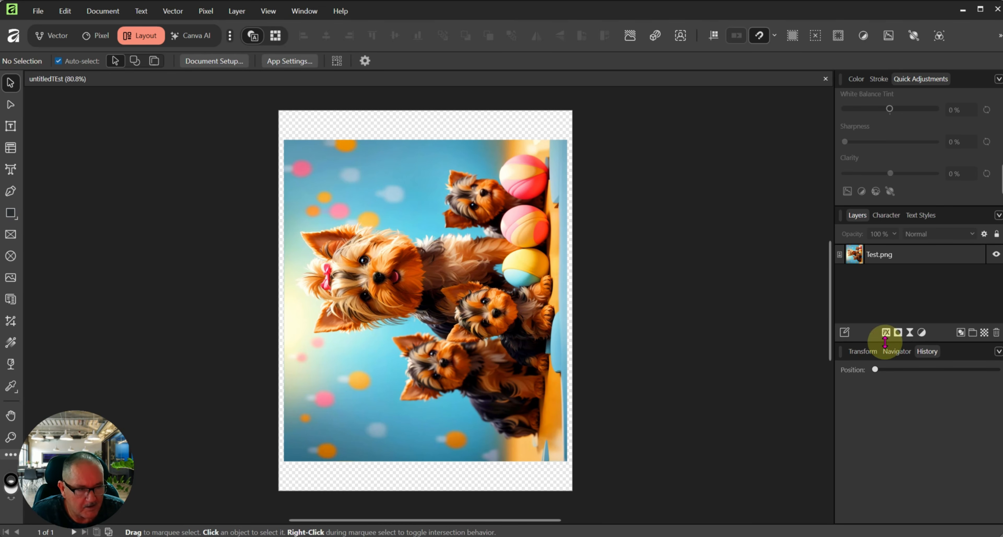
Step: Select the rotated Test image and display its transform values and color settings
left_click(857, 351)
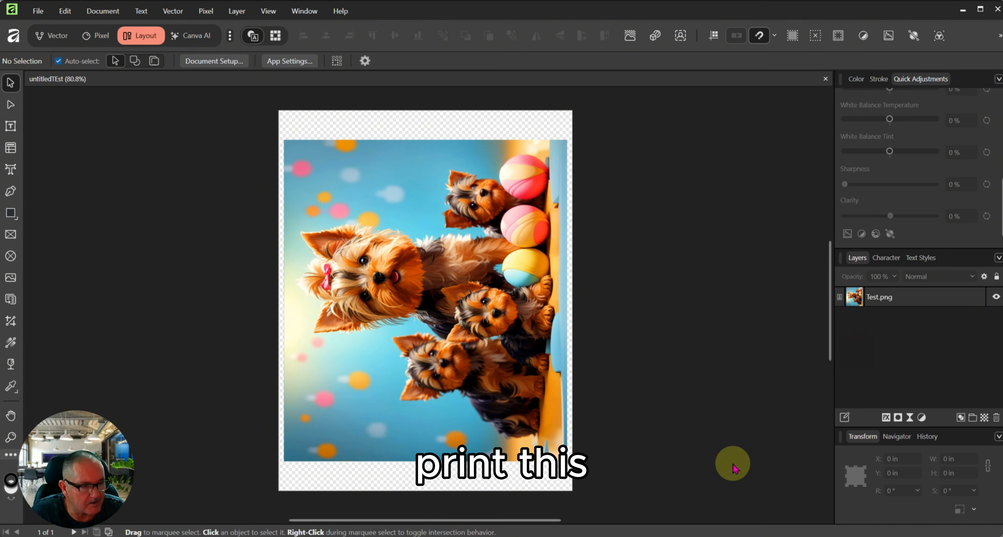
left_click(534, 353)
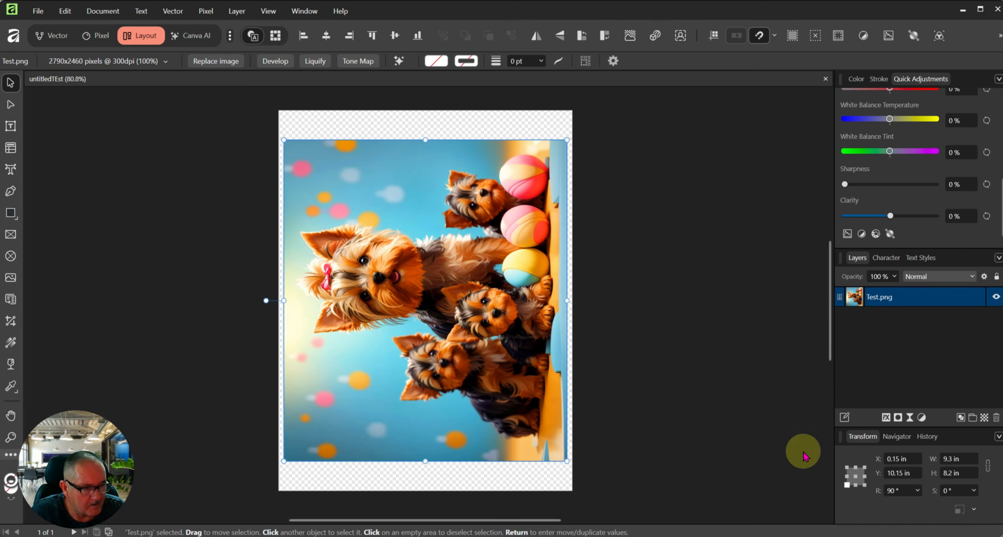
left_click(857, 79)
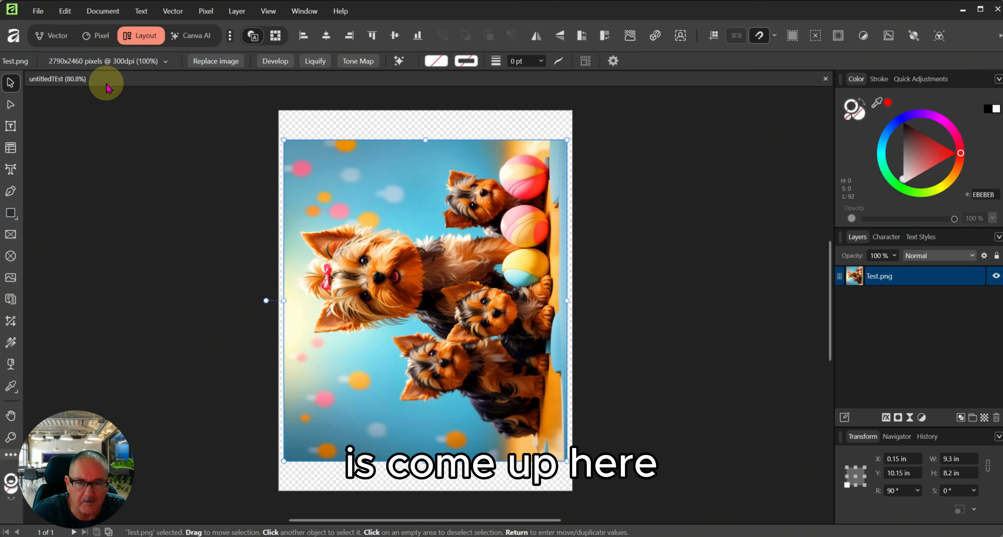
Step: Open the print settings for the document and choose the EPSONCD322E (SC-F100 Series) printer
left_click(38, 11)
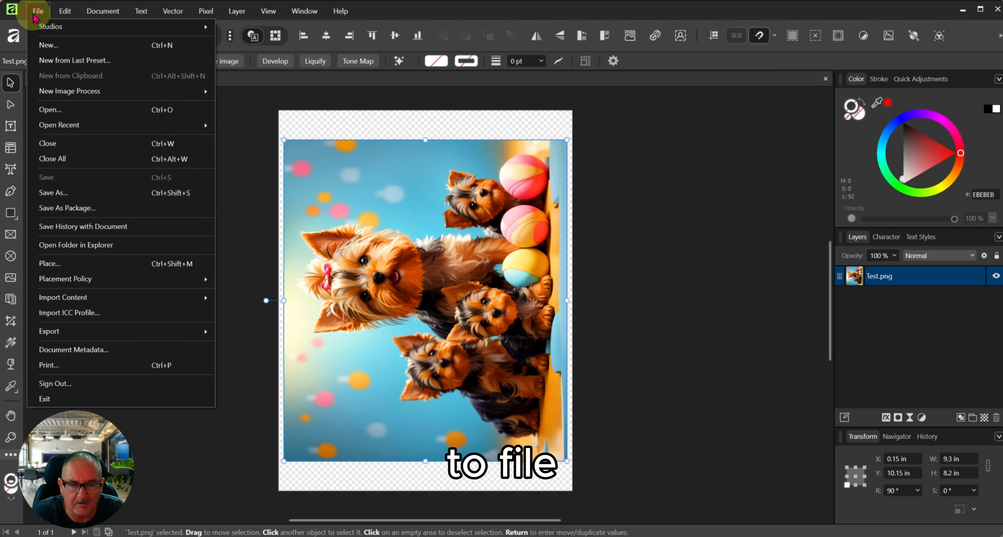
left_click(67, 365)
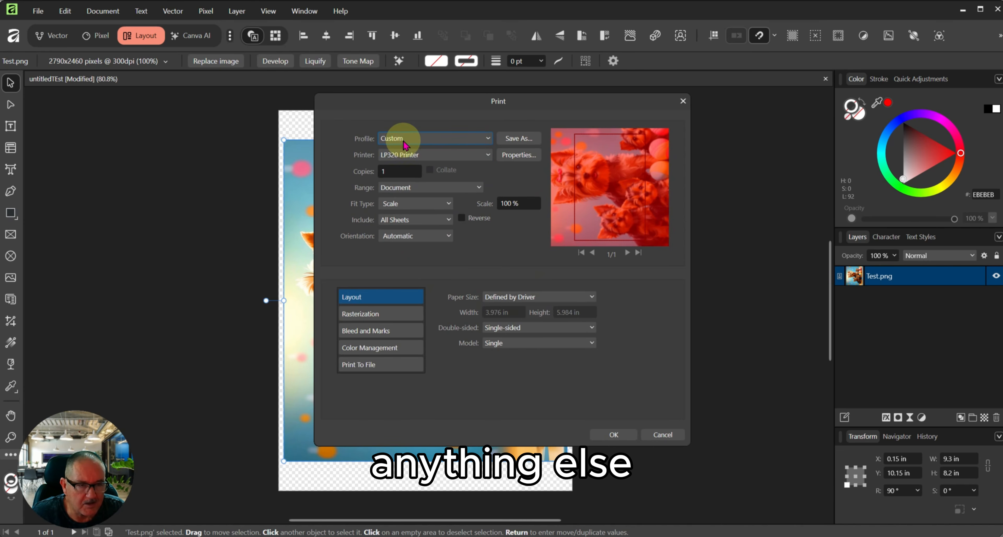
left_click(488, 155)
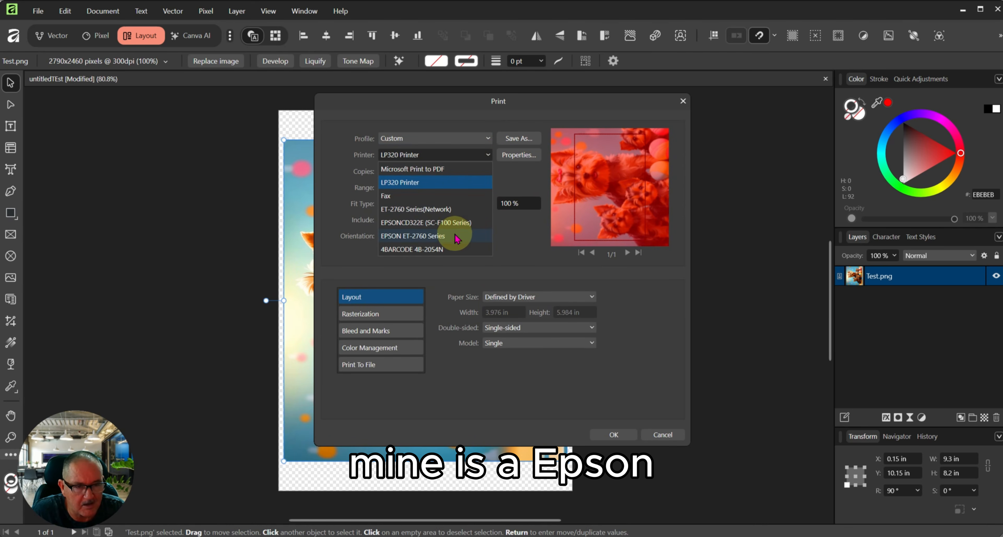
left_click(456, 223)
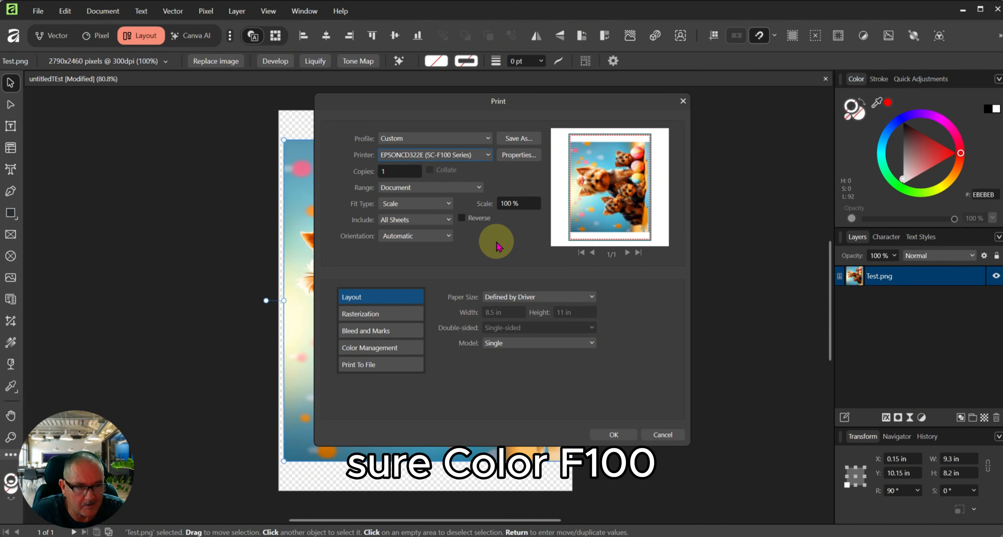
Step: Apply the Sublimation preset in the printer properties, check the mirror and ICM color correction options, and accept them
left_click(518, 155)
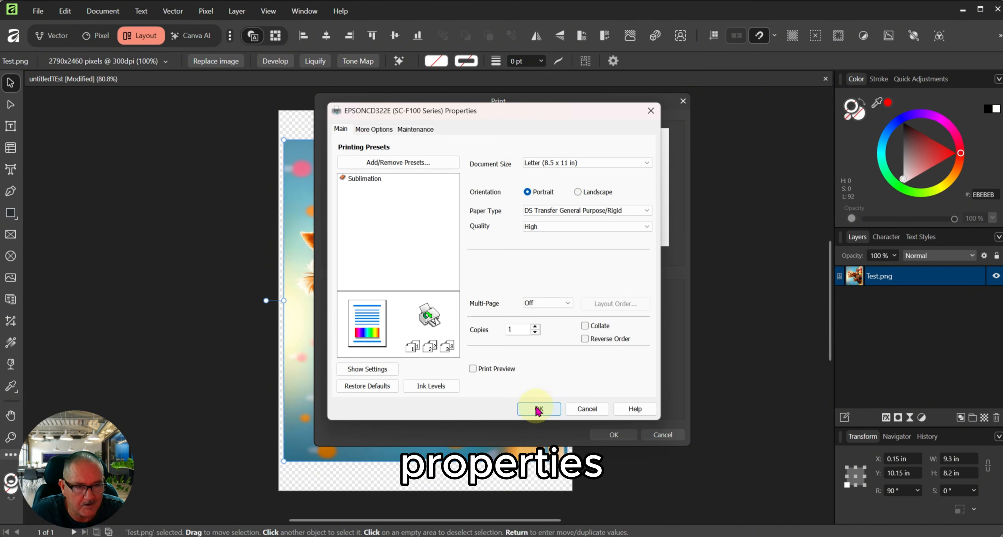
mouse_move(390, 186)
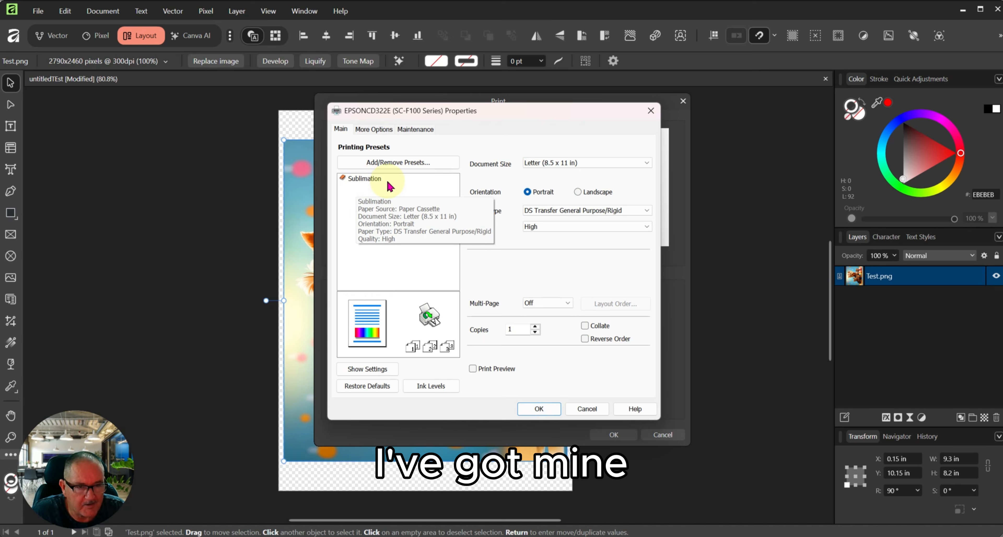
left_click(356, 180)
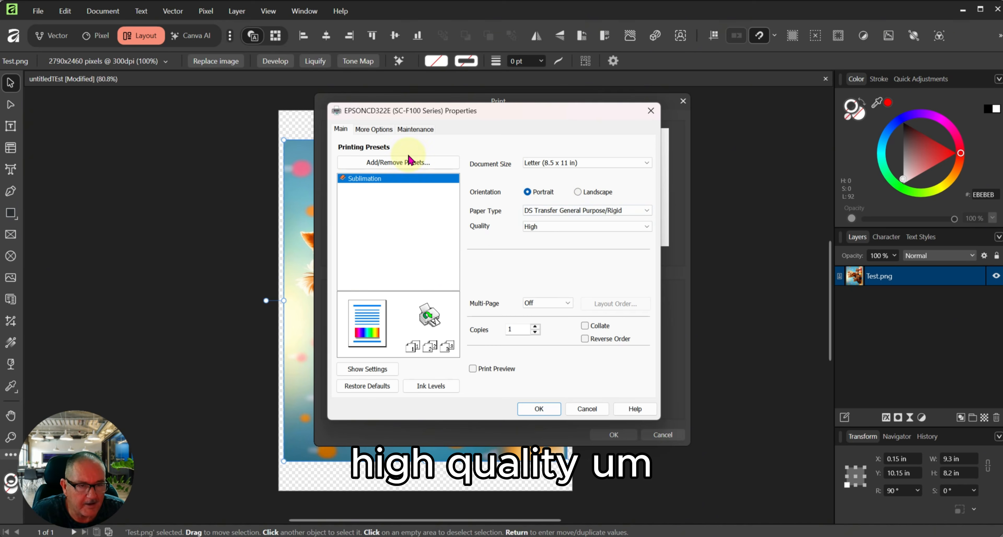
left_click(376, 129)
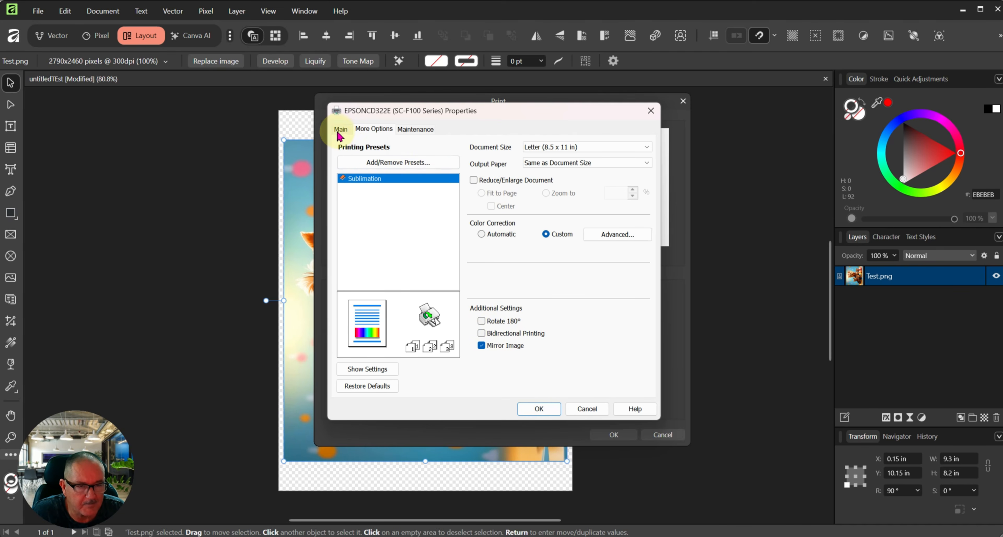
left_click(607, 234)
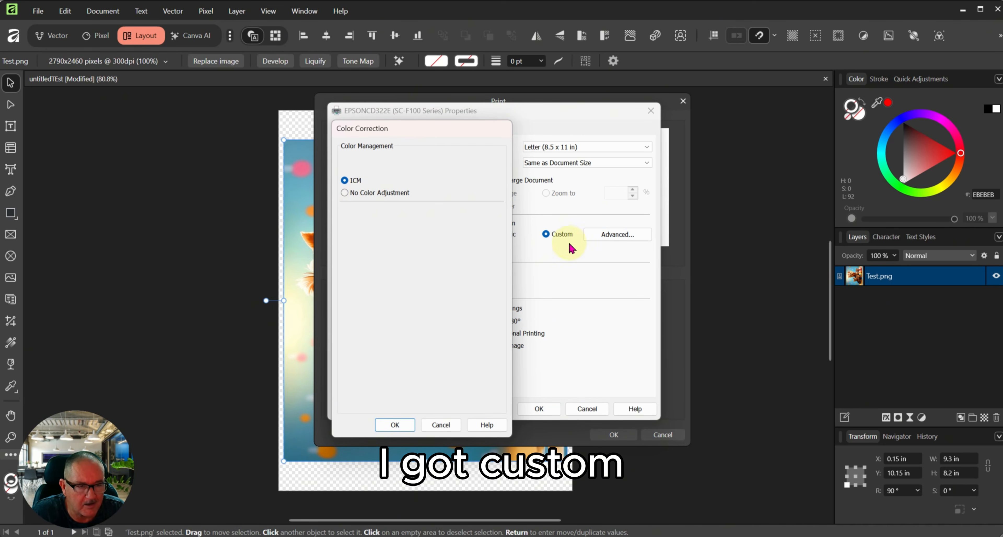
left_click(409, 424)
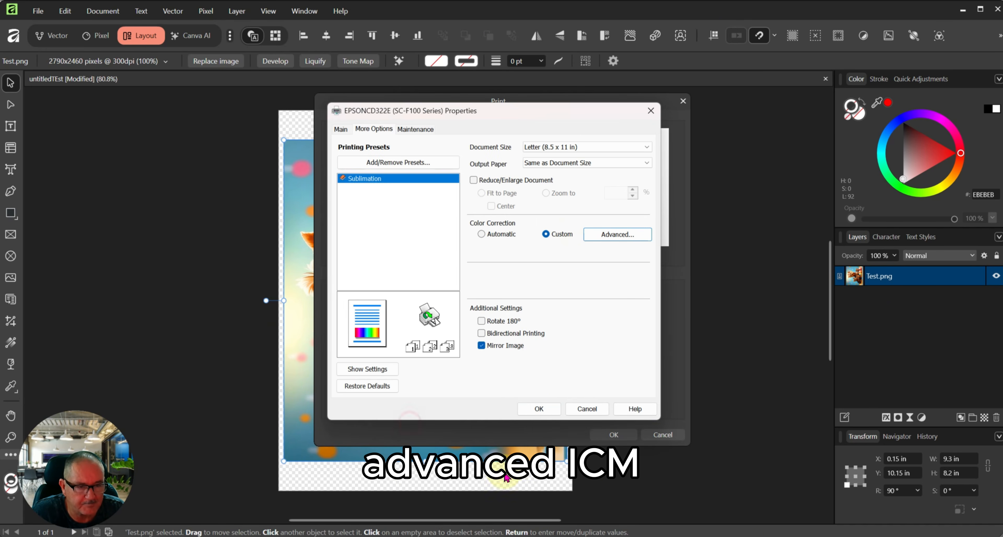
left_click(546, 410)
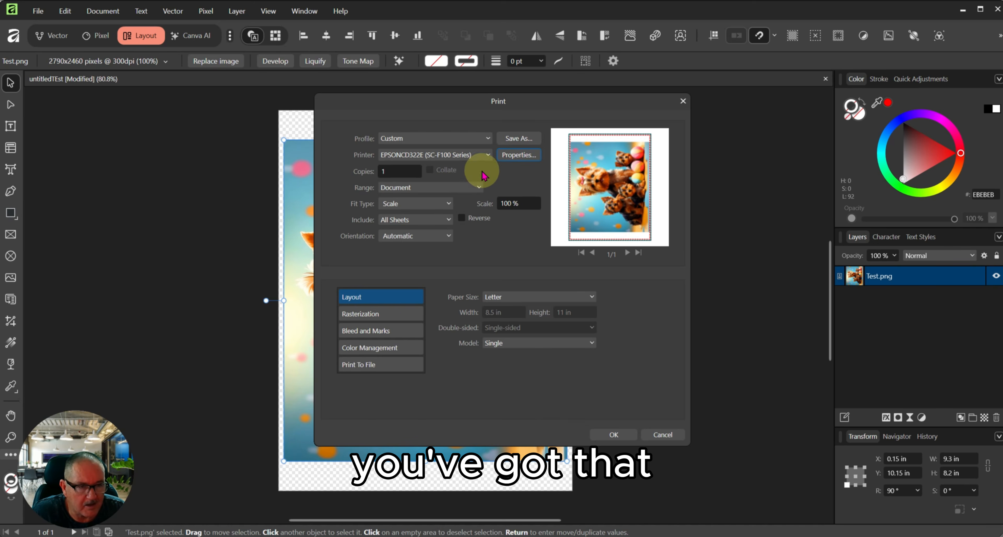
Step: Review the selected printer and its Sublimation preset properties again
left_click(519, 154)
left_click(540, 409)
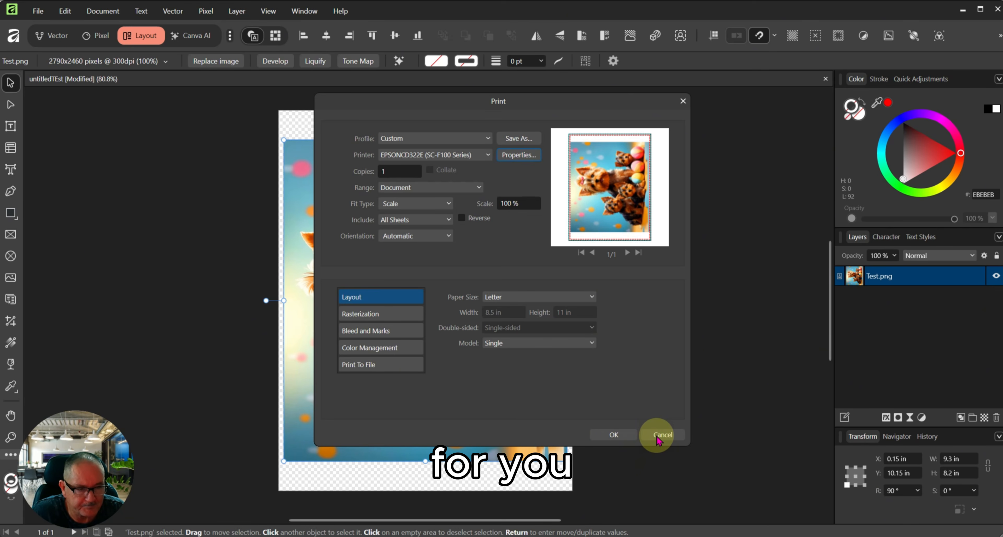
left_click(476, 155)
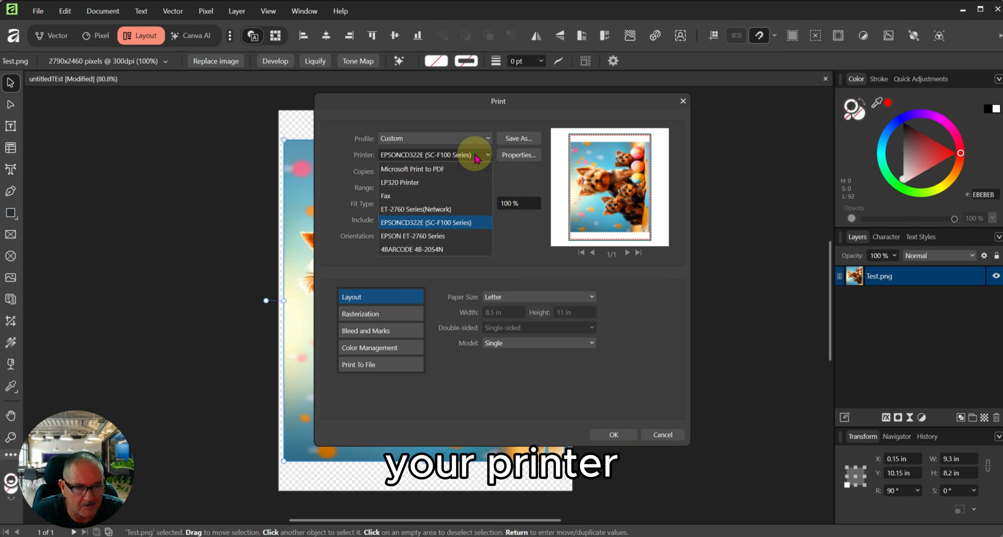
left_click(521, 157)
left_click(519, 155)
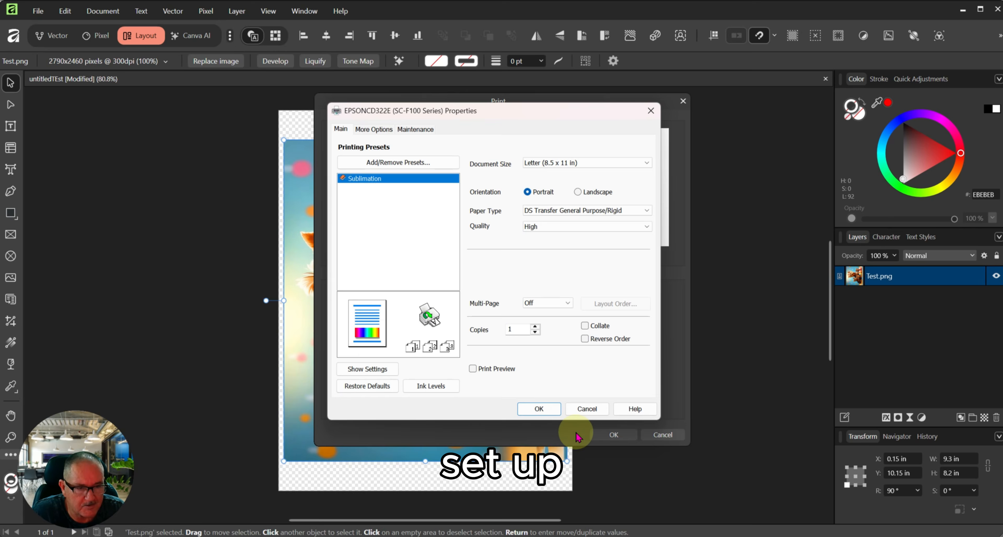
left_click(532, 408)
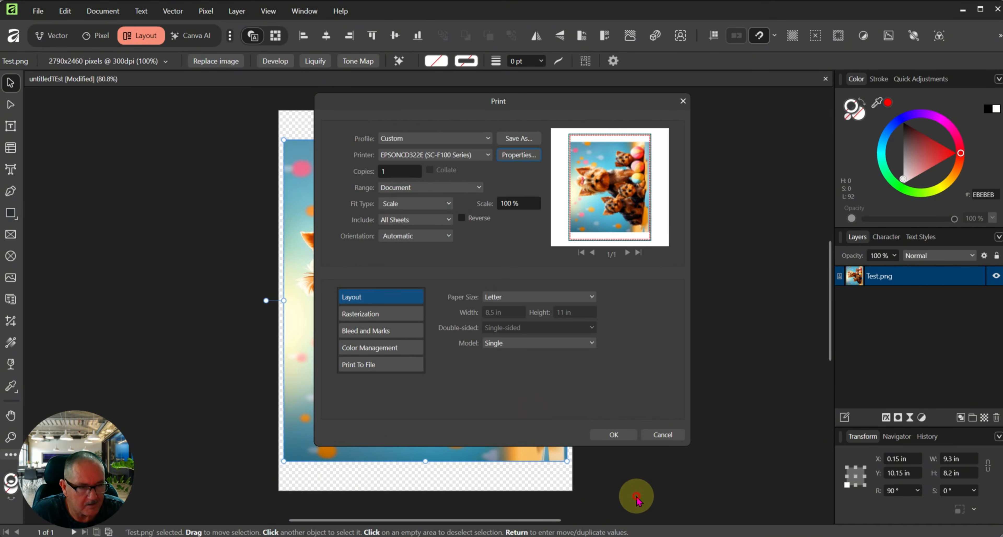
Step: Cancel printing and close untitledTEst without saving its changes
left_click(669, 434)
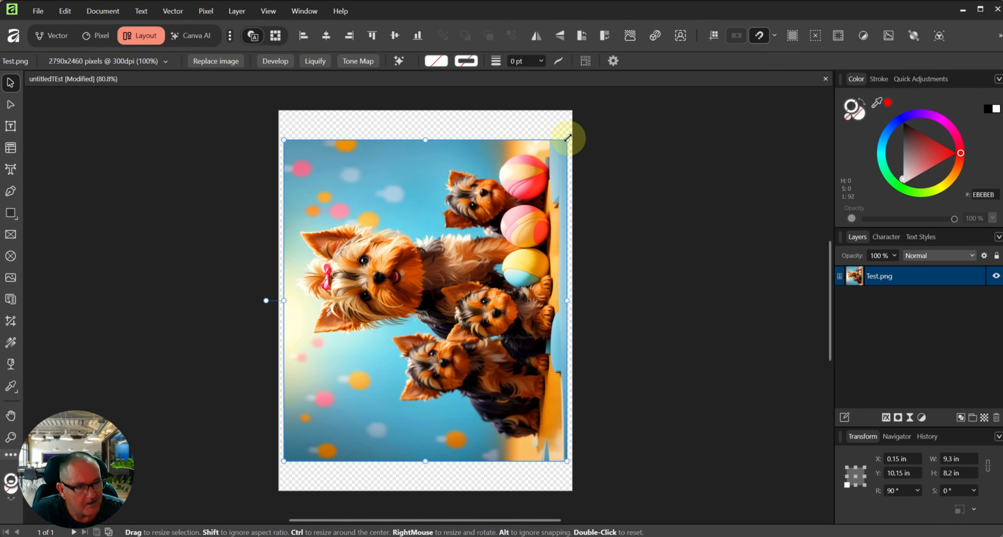
left_click(825, 78)
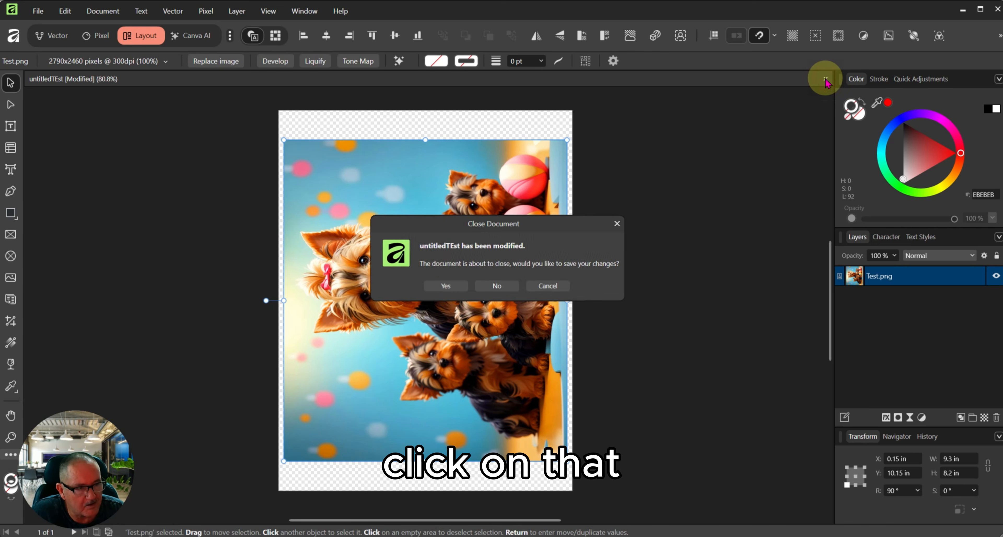
left_click(506, 290)
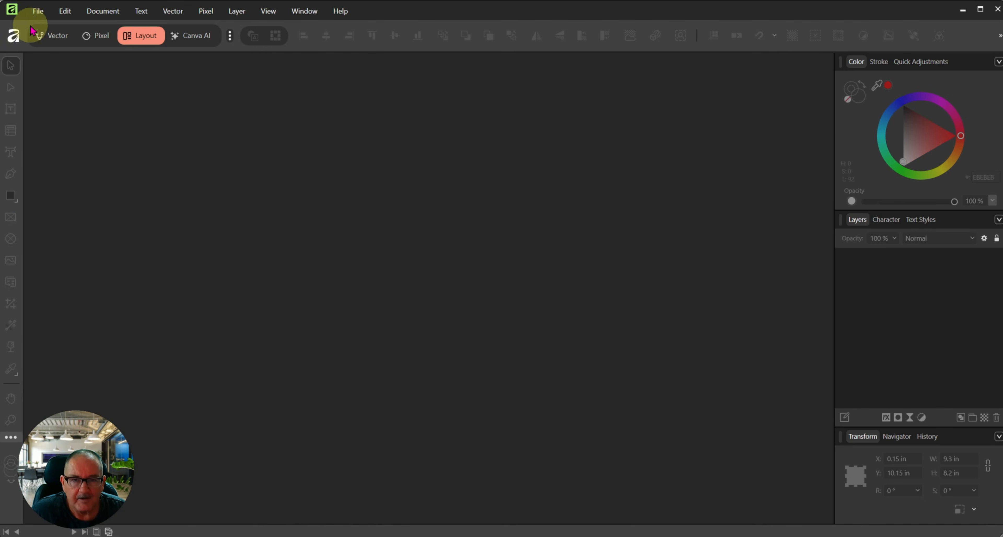
Step: Create a new landscape document from the Sublimation preset, 11 in by 8.5 in at 300 DPI
left_click(38, 11)
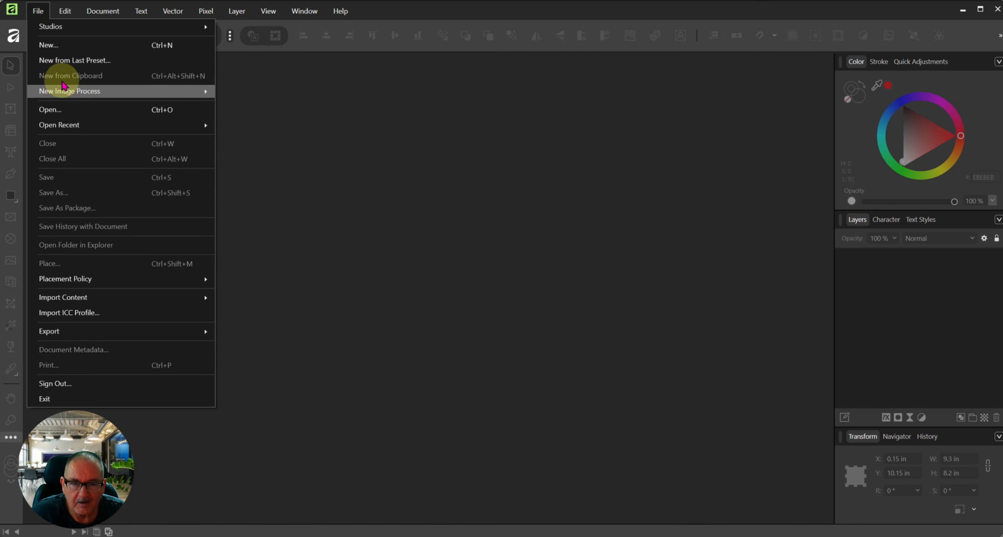
left_click(51, 49)
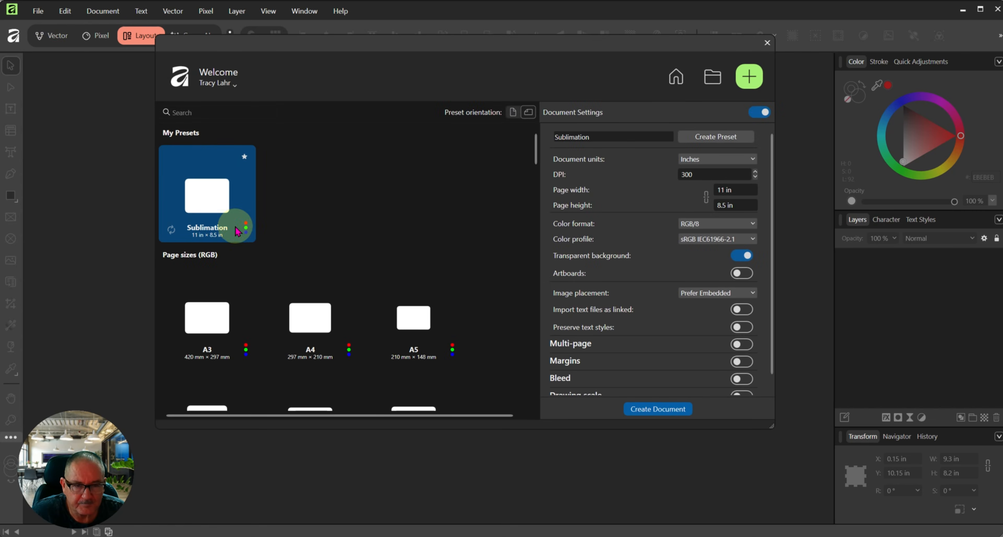
double_click(210, 192)
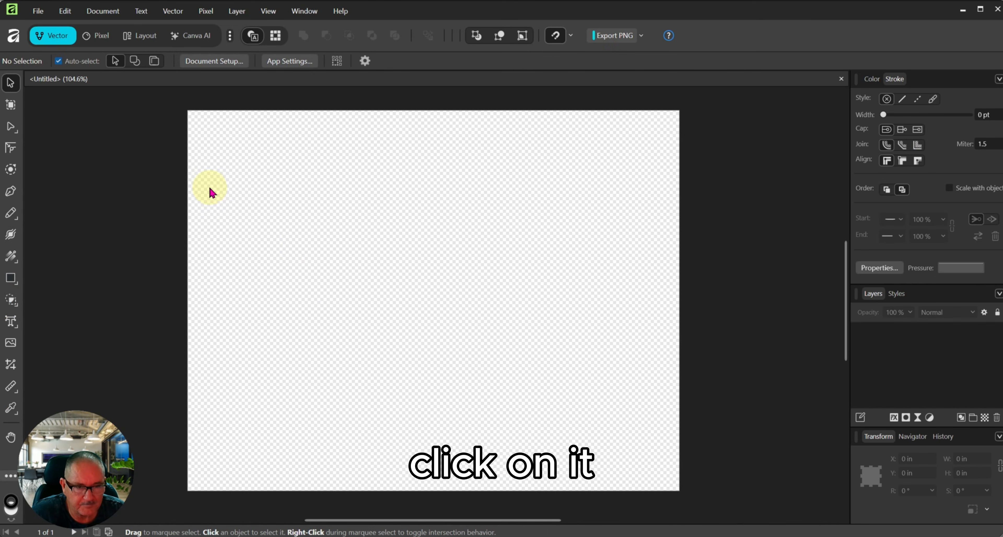
Step: Place the Dog Situation image from the Youtube Video folder on the page at its default size
left_click(10, 342)
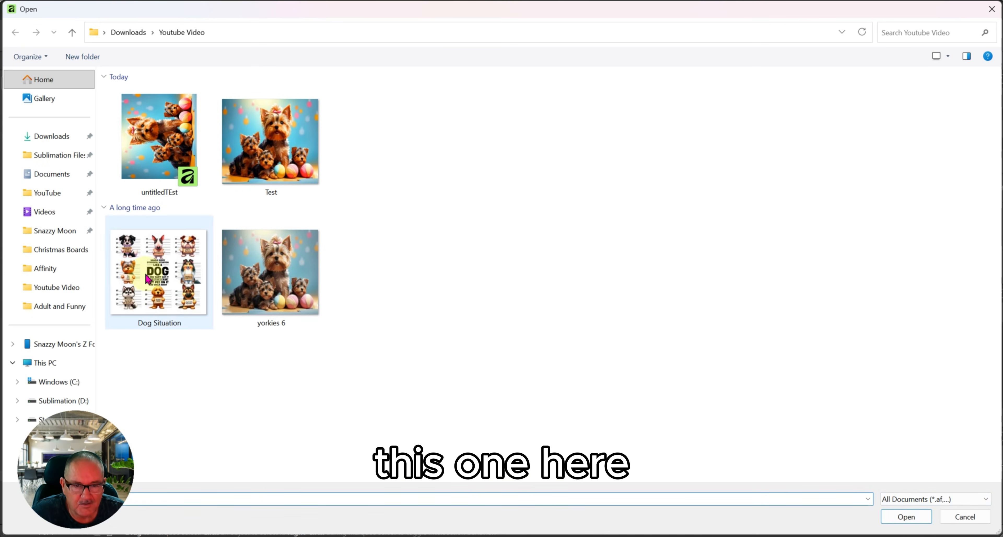
double_click(159, 277)
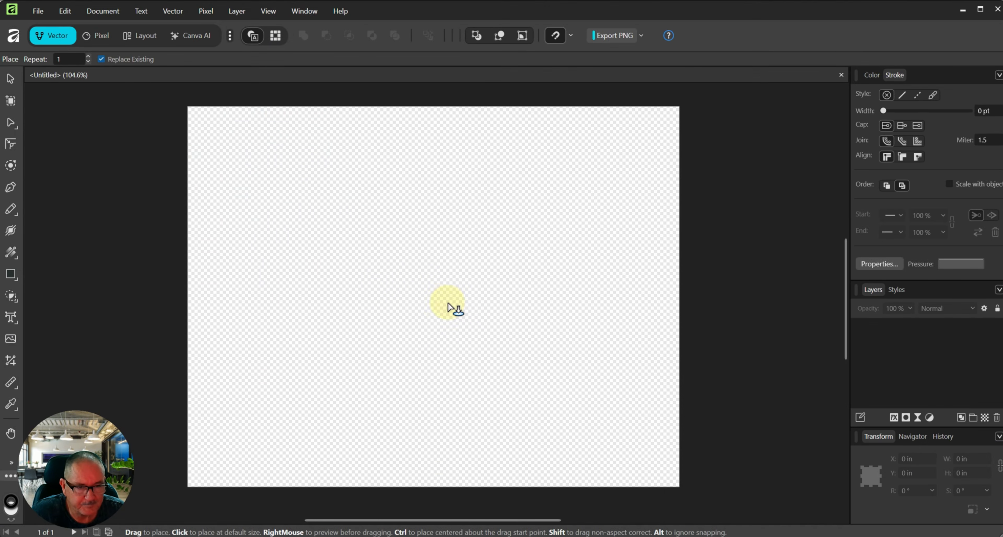
left_click(437, 302)
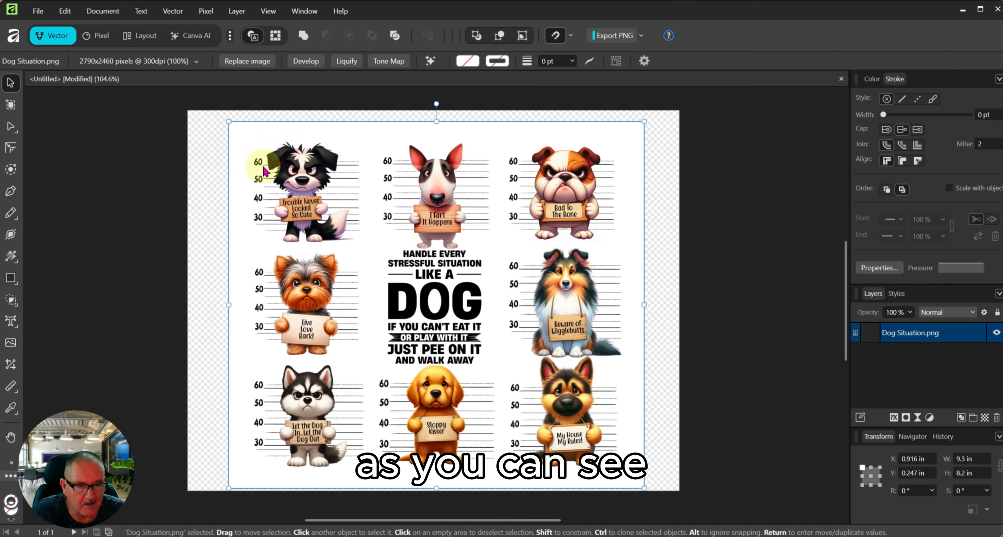
Step: Center the Dog Situation image on the page, at X 0.85 in and Y 0.15 in, and deselect it
left_click(662, 175)
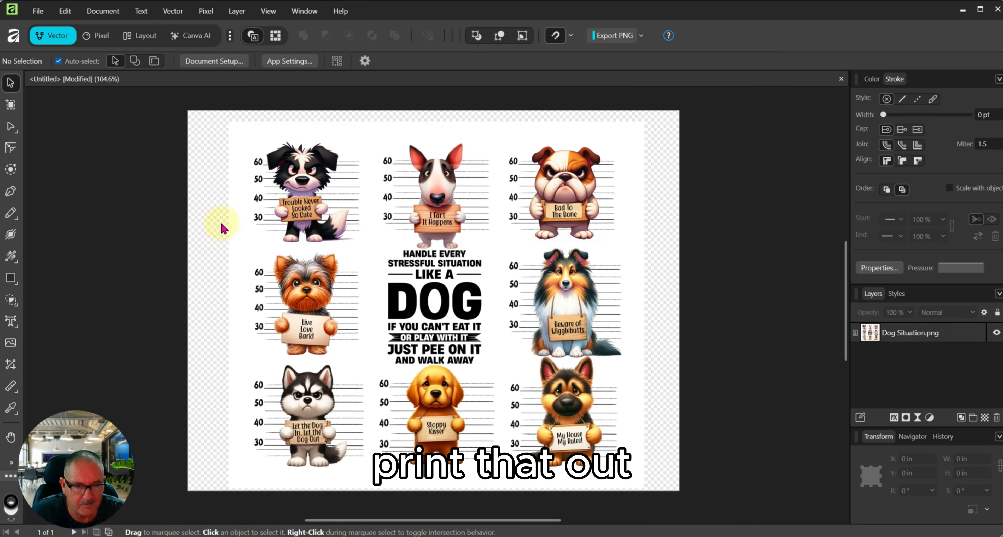
scroll(224, 250, "down", 1)
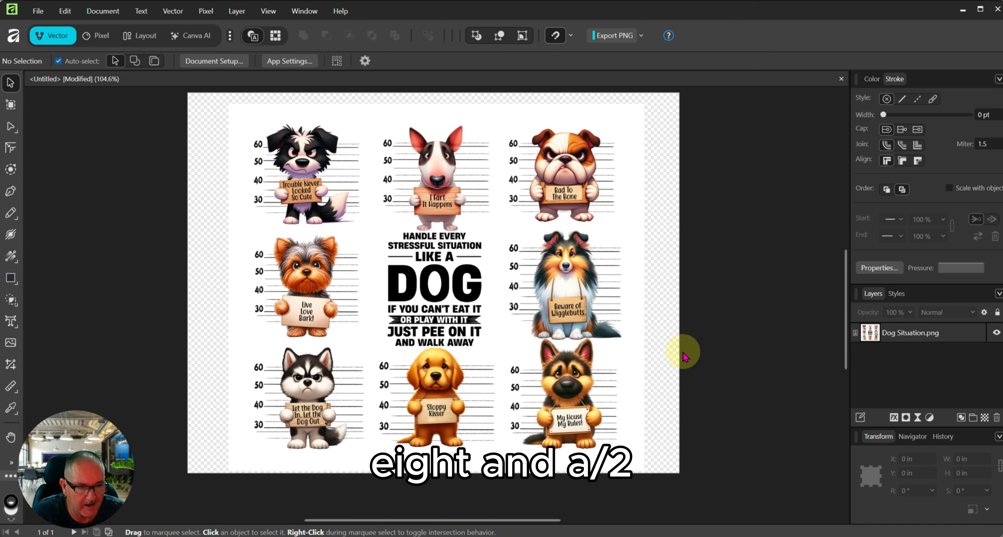
scroll(671, 331, "up", 1)
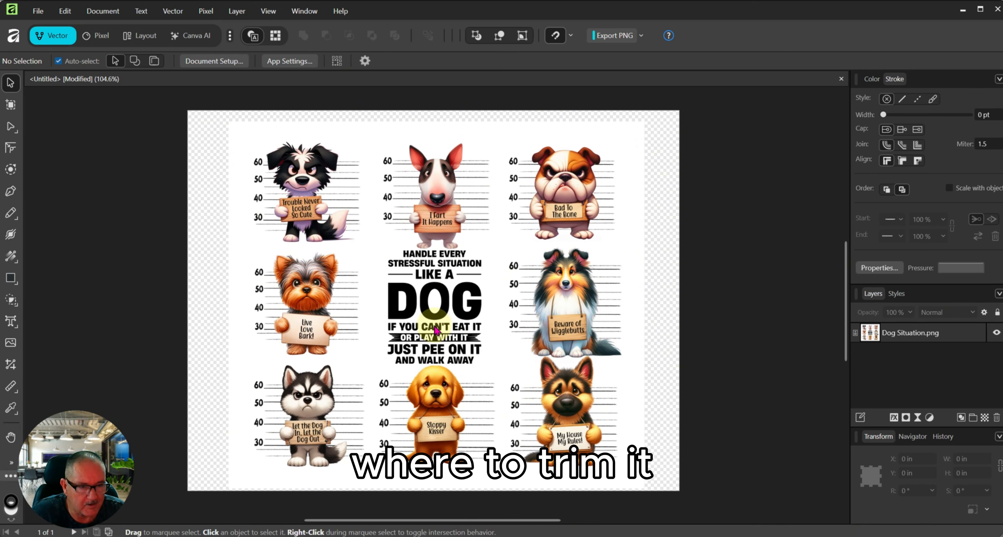
left_click_drag(436, 330, 444, 310)
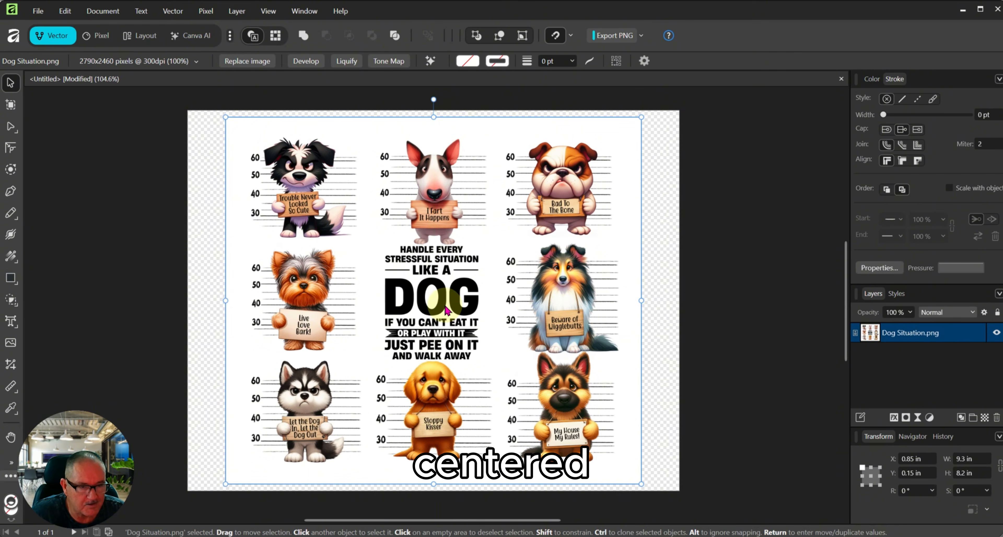
left_click(206, 140)
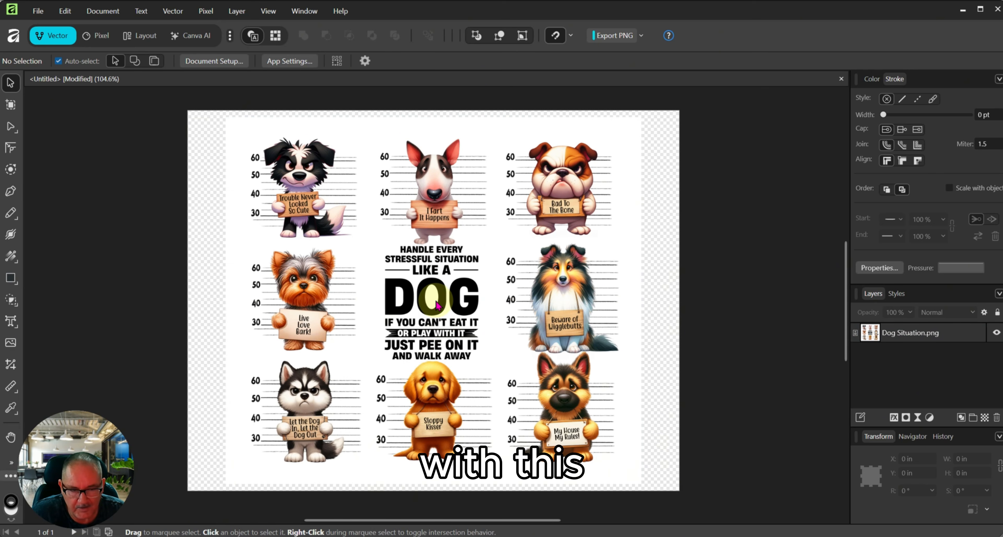
Step: Select the Dog Situation image and give it a black stroke (050404) with no fill
left_click(425, 292)
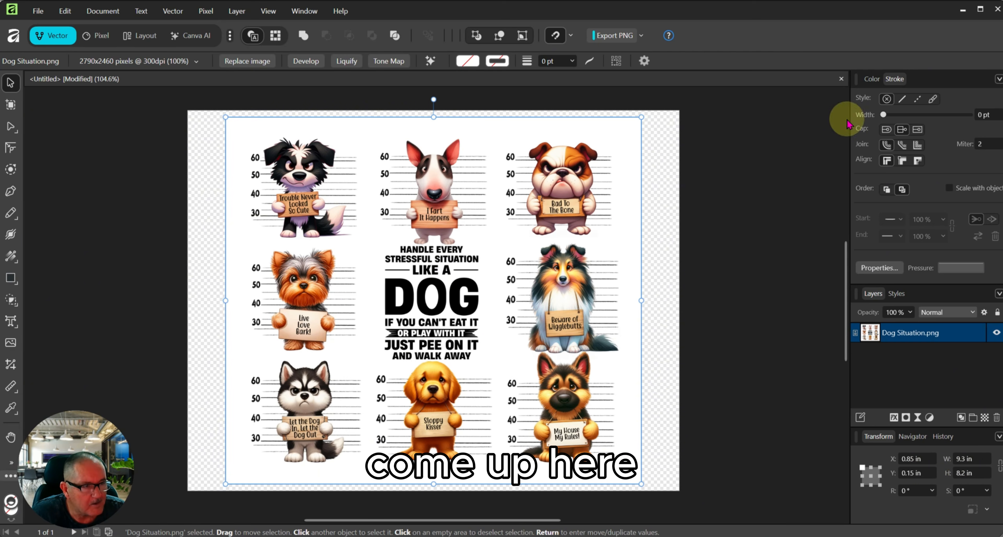
left_click(871, 79)
left_click(895, 79)
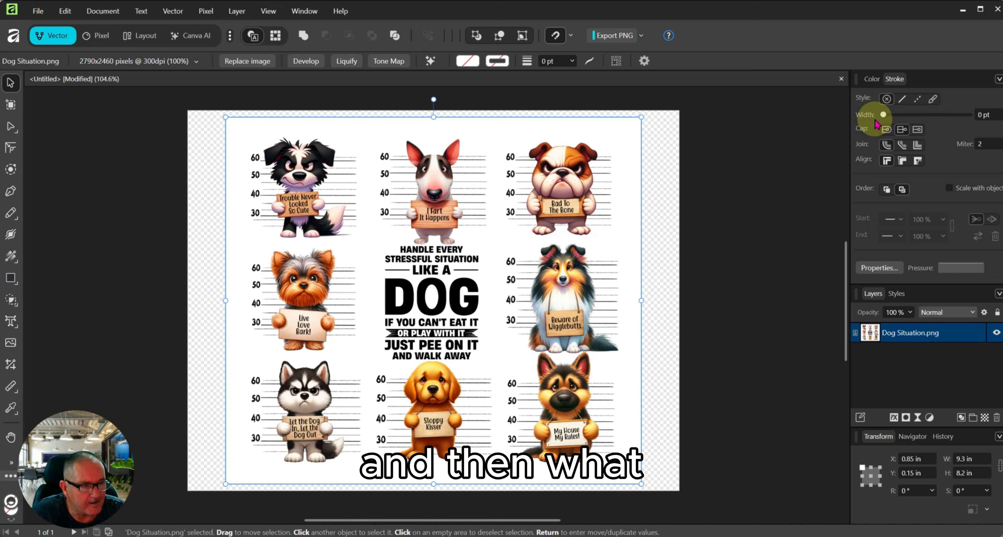
left_click(868, 80)
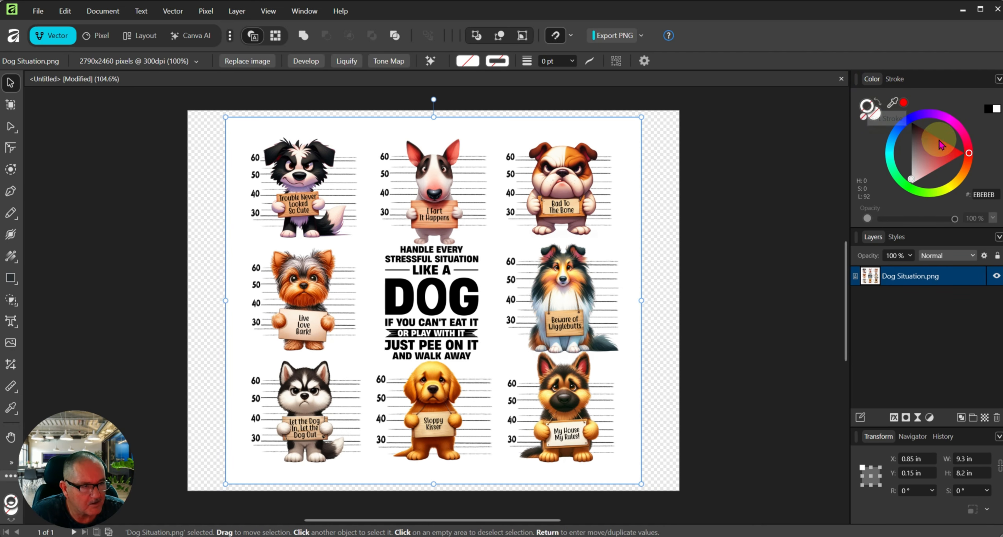
left_click_drag(930, 147, 914, 127)
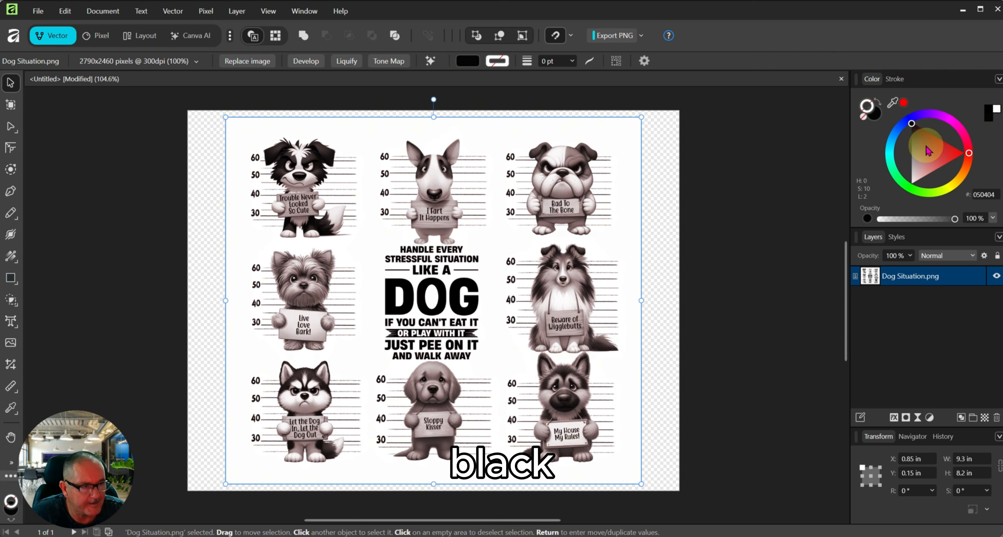
left_click(880, 103)
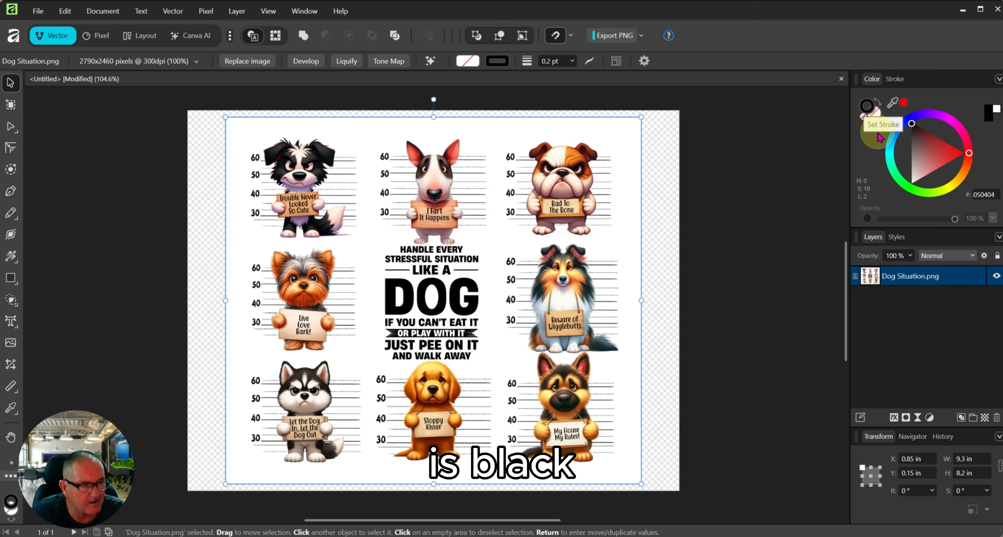
Step: Set the Dog Situation image's stroke width to 0.6 pt and deselect the image
left_click(895, 79)
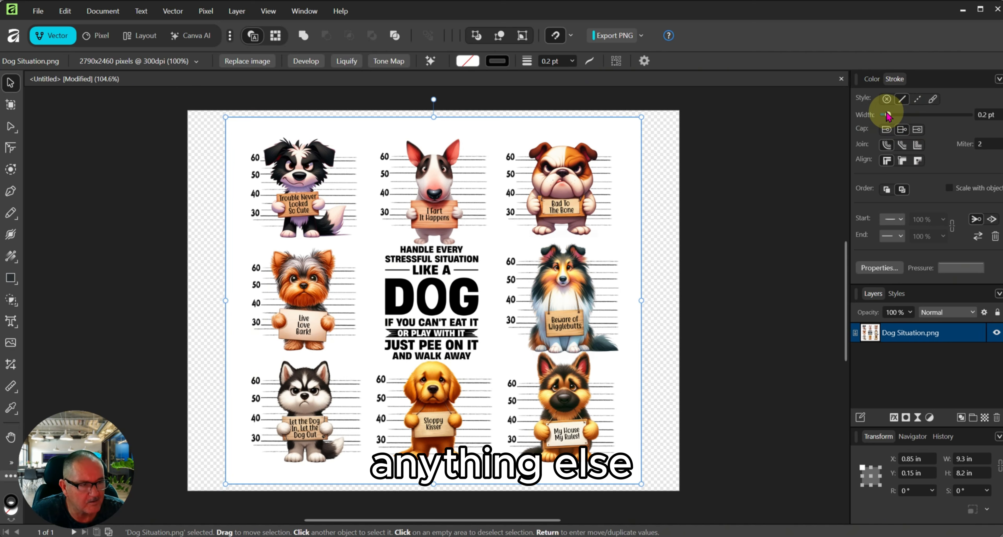
mouse_move(888, 115)
left_mouse_down()
mouse_move(908, 116)
mouse_move(893, 117)
left_mouse_up()
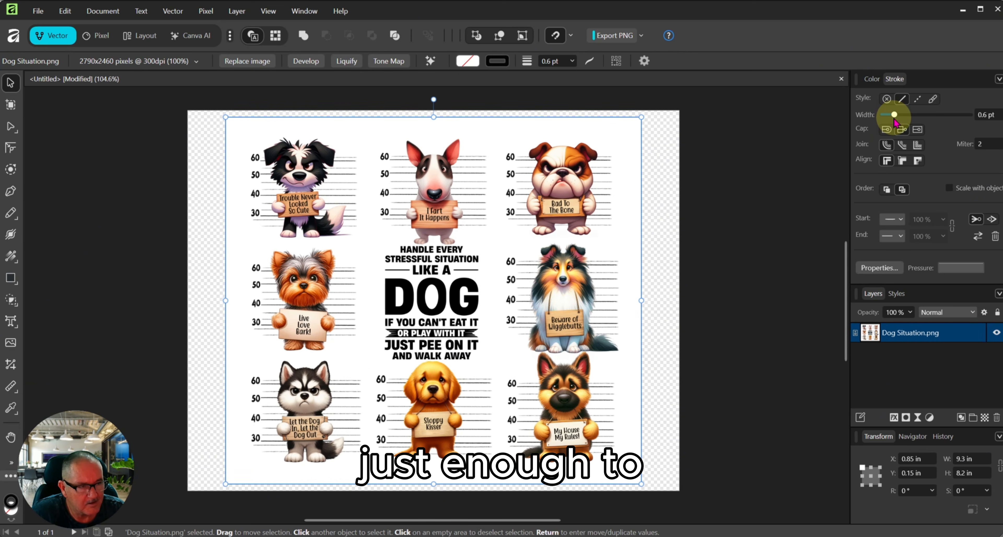
left_click(736, 280)
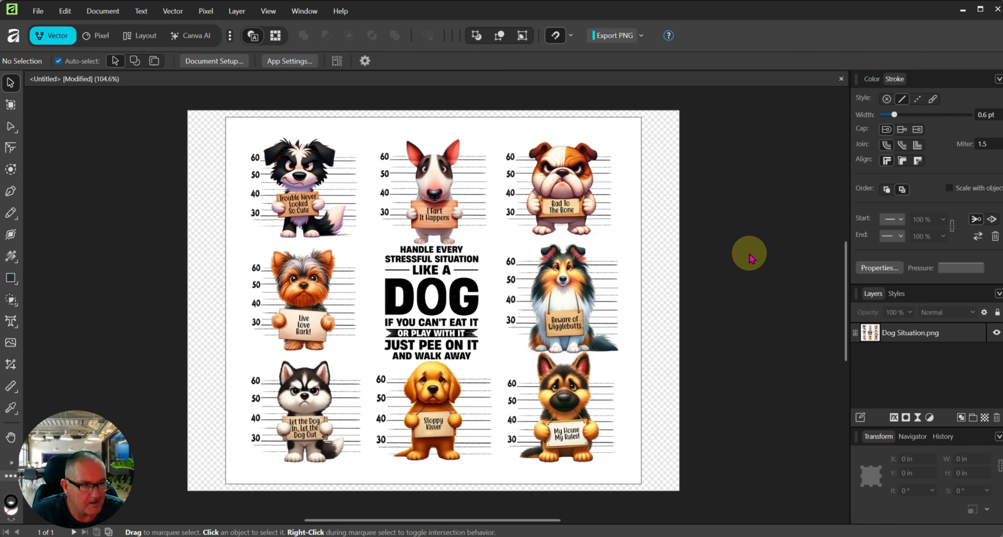
Step: With the Dog Situation image selected, examine the Quick Adjustments available in the Layout studio, from Exposure to Clarity
left_click(871, 78)
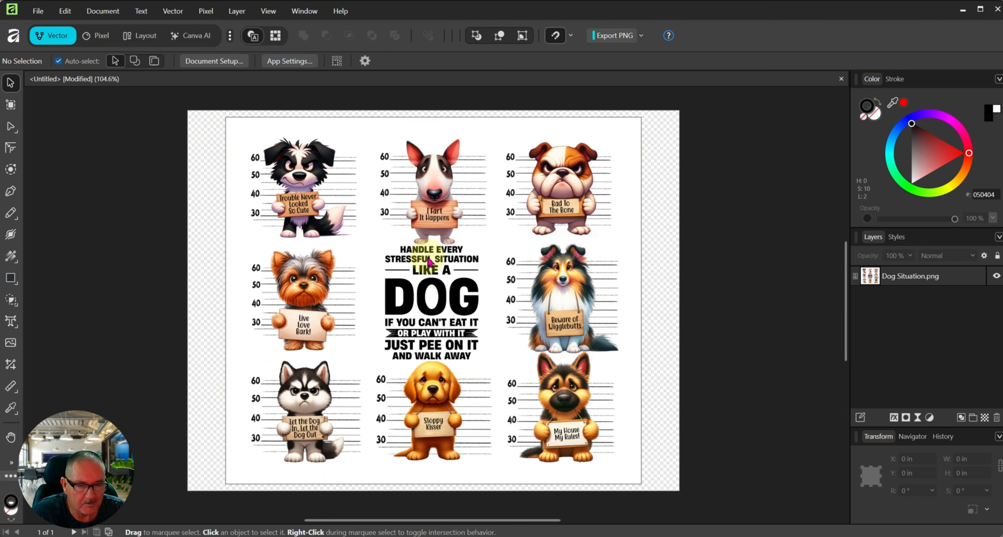
left_click(394, 287)
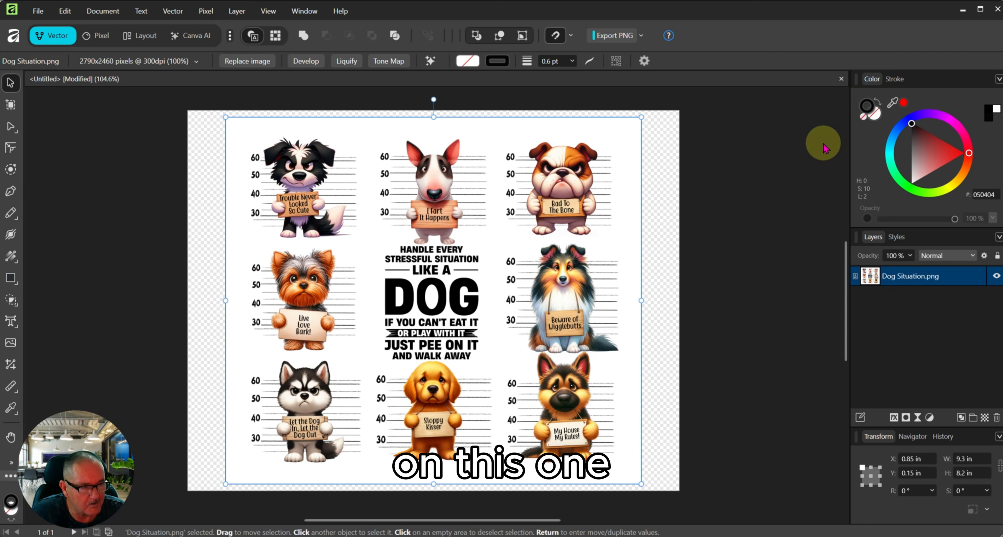
left_click(137, 38)
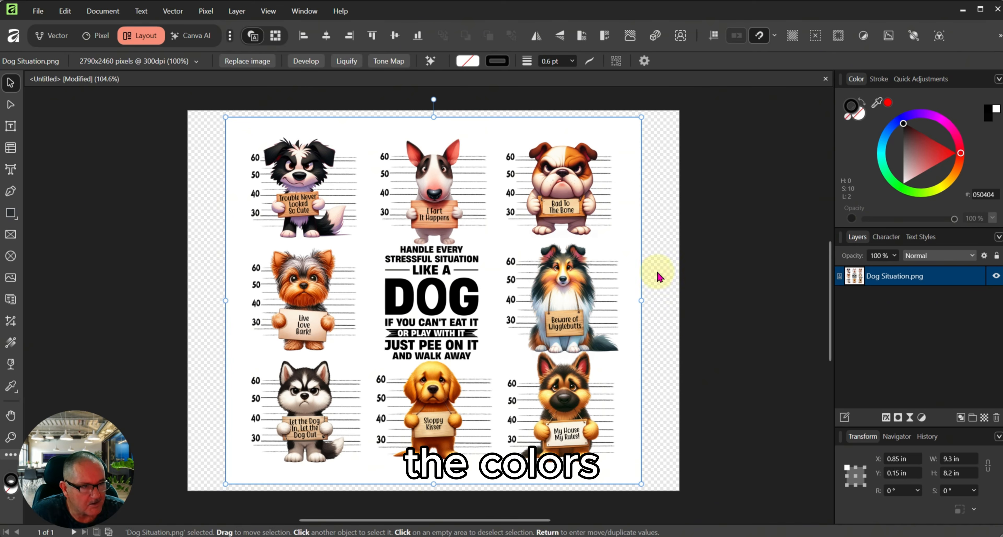
left_click(916, 81)
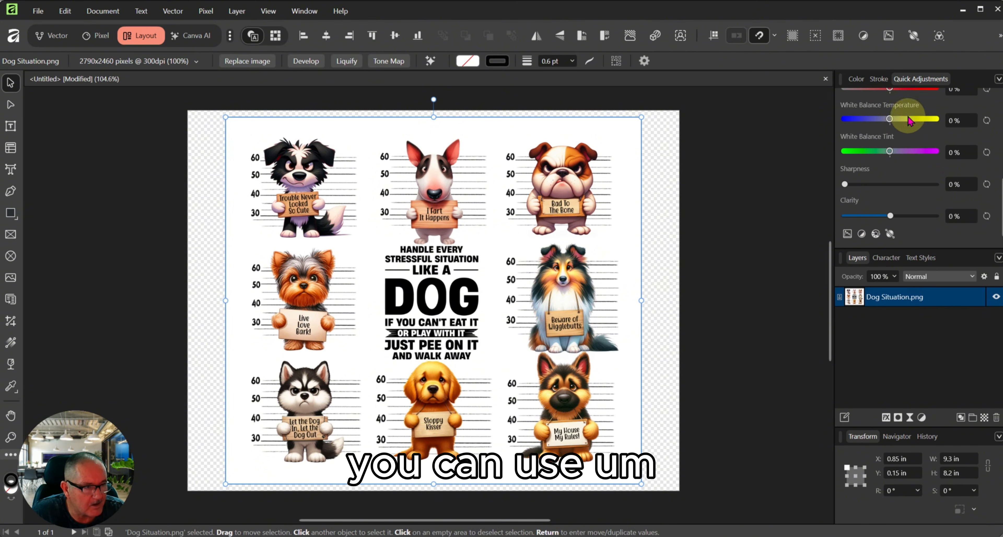
scroll(892, 191, "up", 5)
scroll(893, 191, "down", 3)
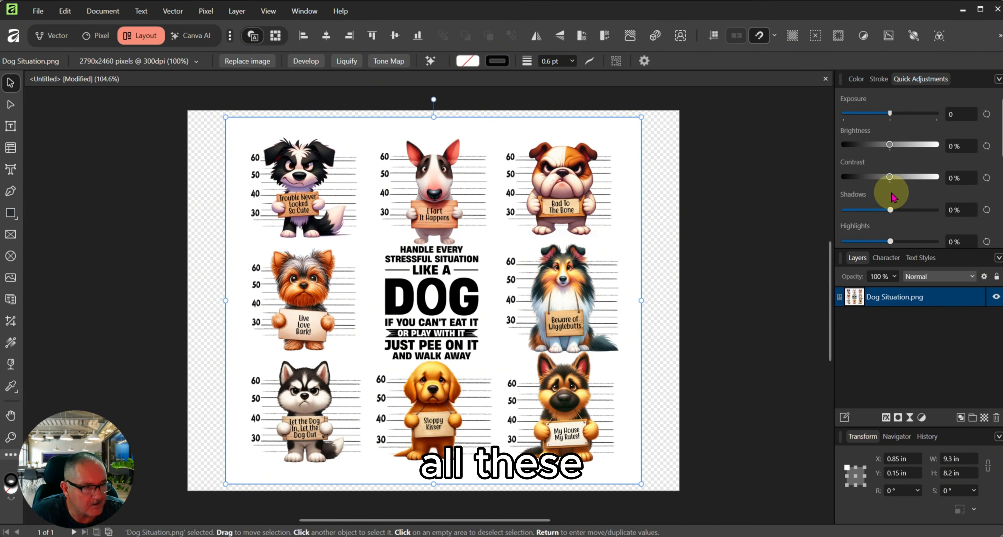
scroll(899, 212, "down", 3)
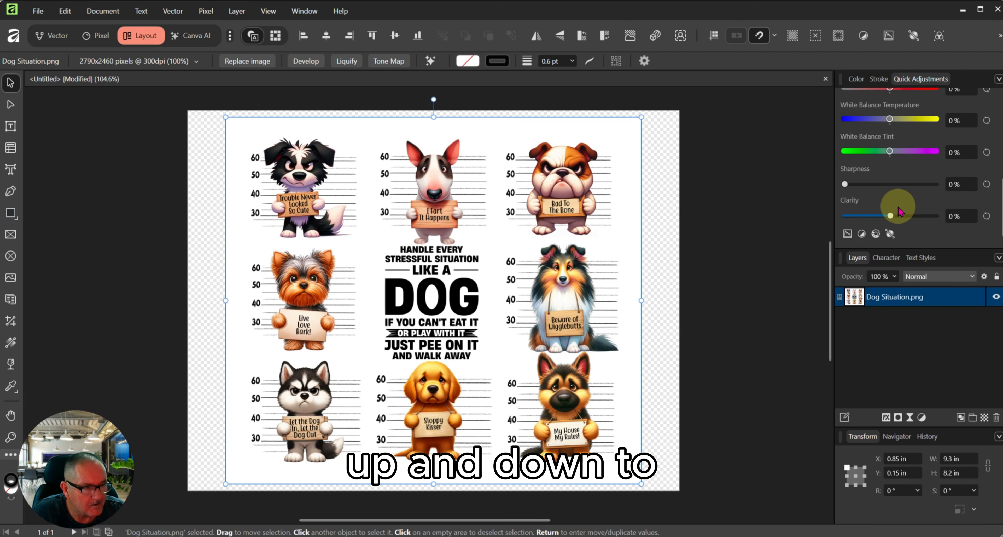
scroll(900, 212, "up", 2)
scroll(901, 212, "up", 4)
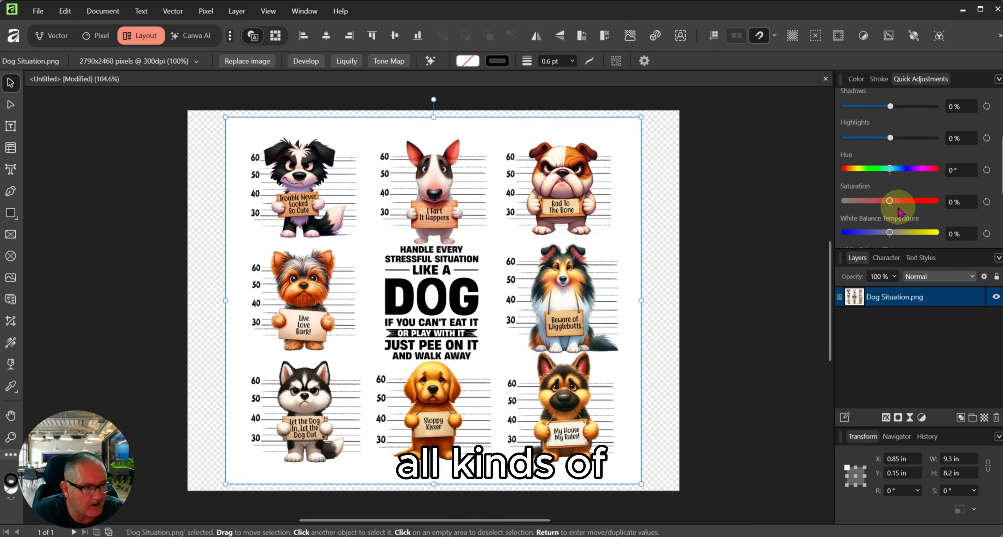
scroll(898, 211, "down", 6)
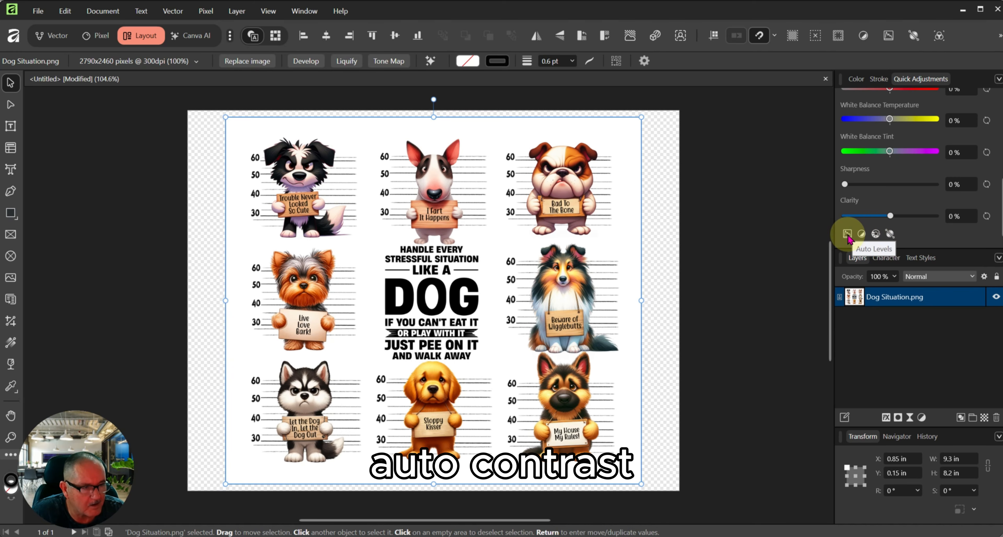
Step: Try Auto Colors on the Dog Situation image, then revert to the history state just before the adjustment
left_click(876, 234)
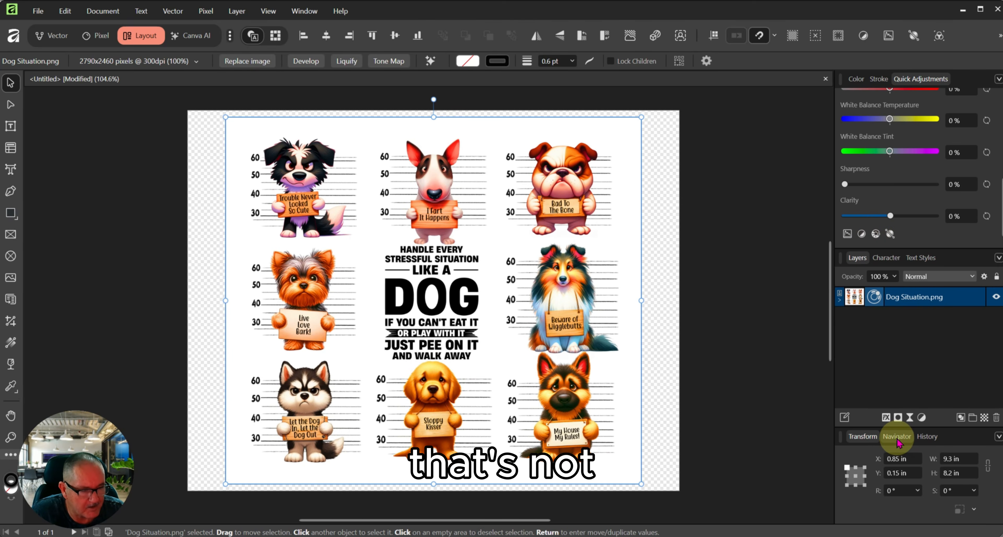
left_click(924, 436)
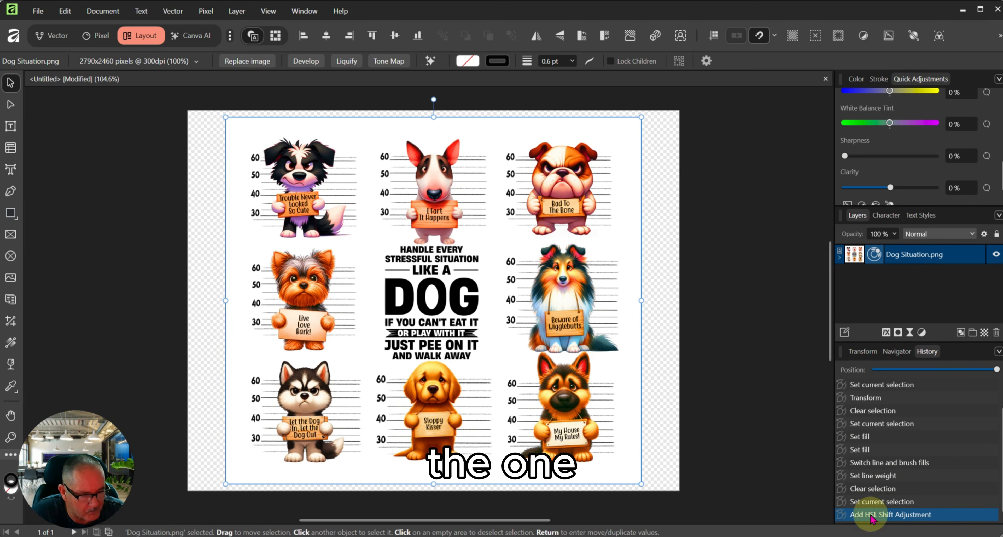
left_click(872, 505)
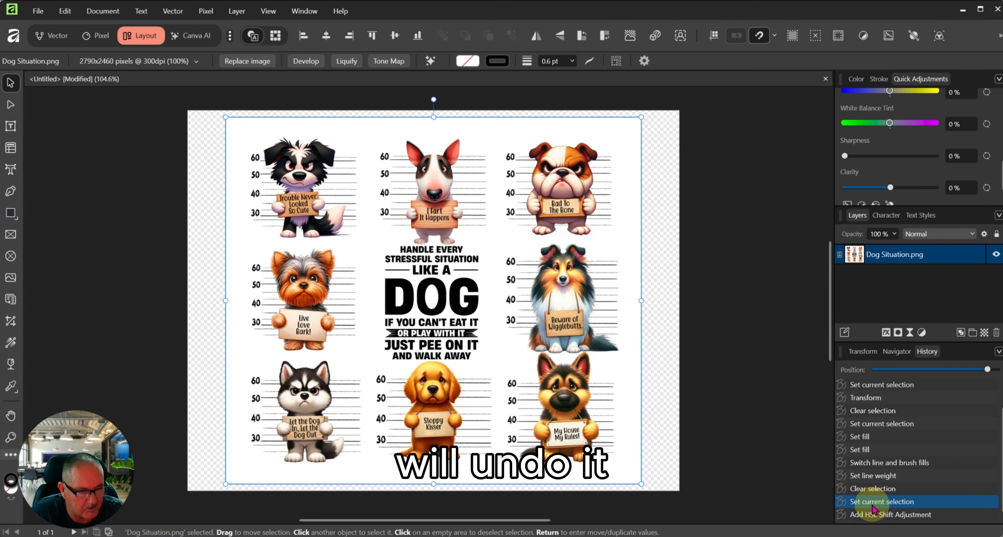
Step: Undo the last selection of the image and the deselection before it
left_click(61, 9)
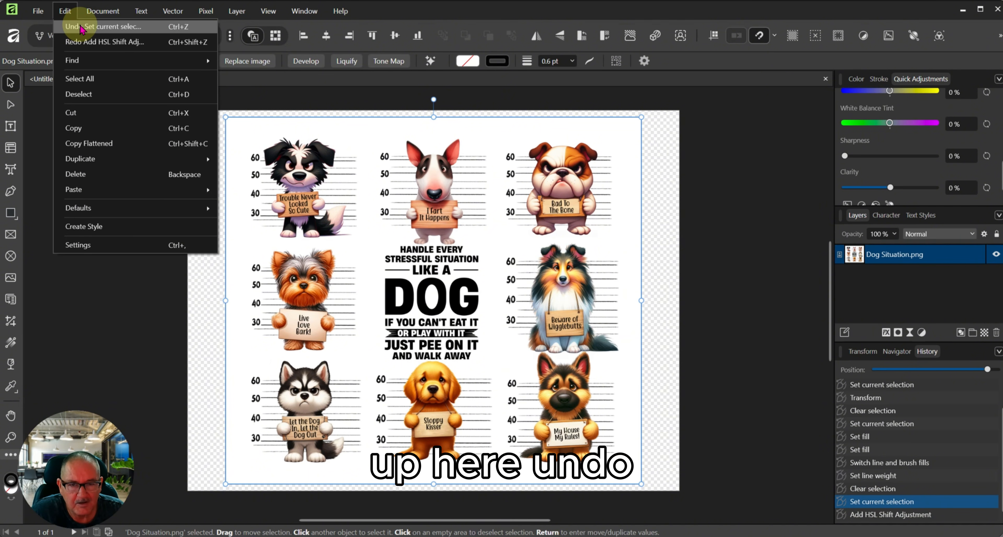
left_click(81, 26)
left_click(64, 11)
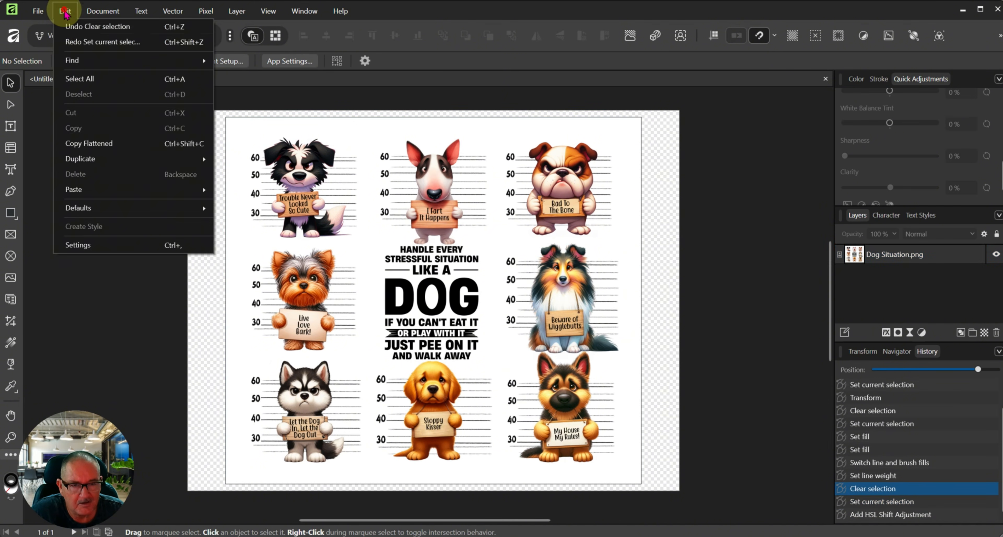
left_click(76, 27)
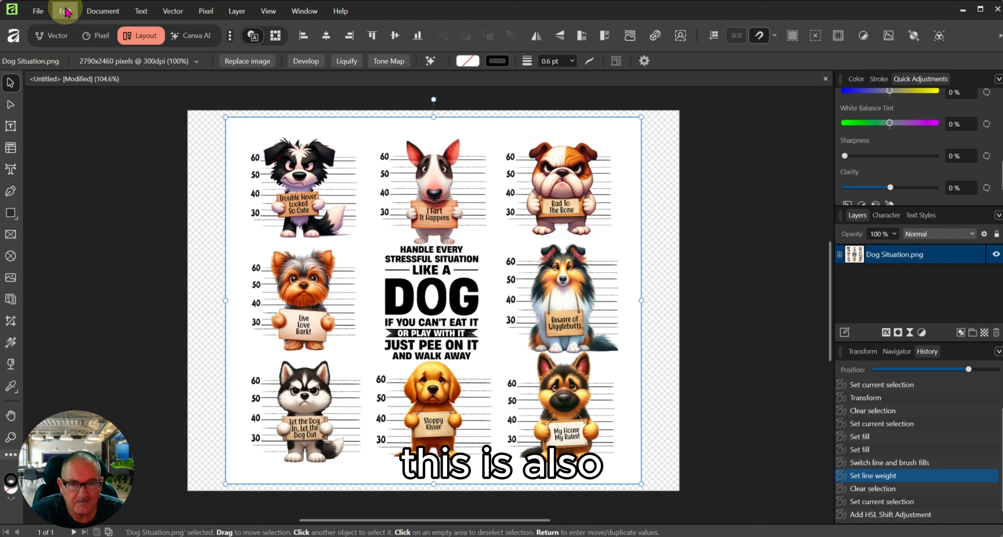
left_click(65, 11)
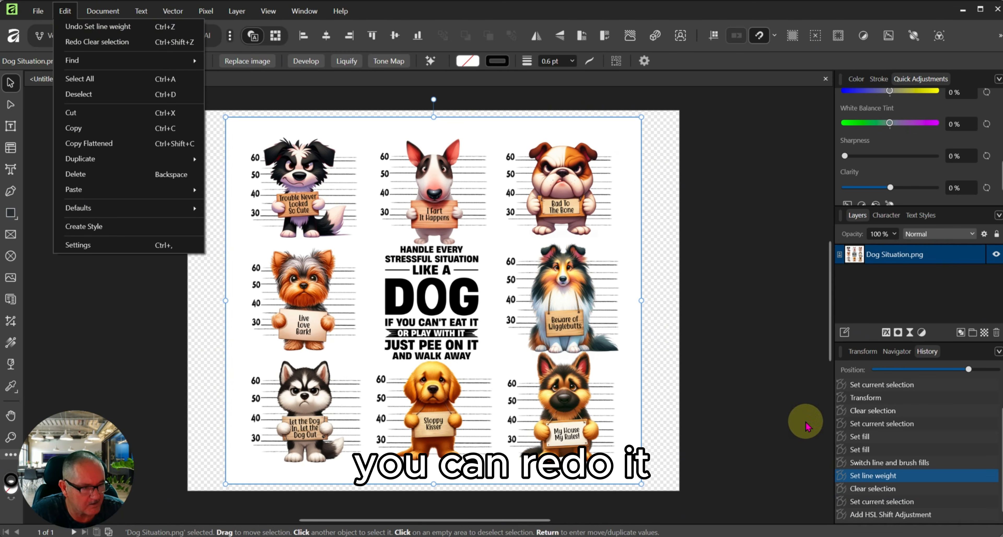
left_click(863, 351)
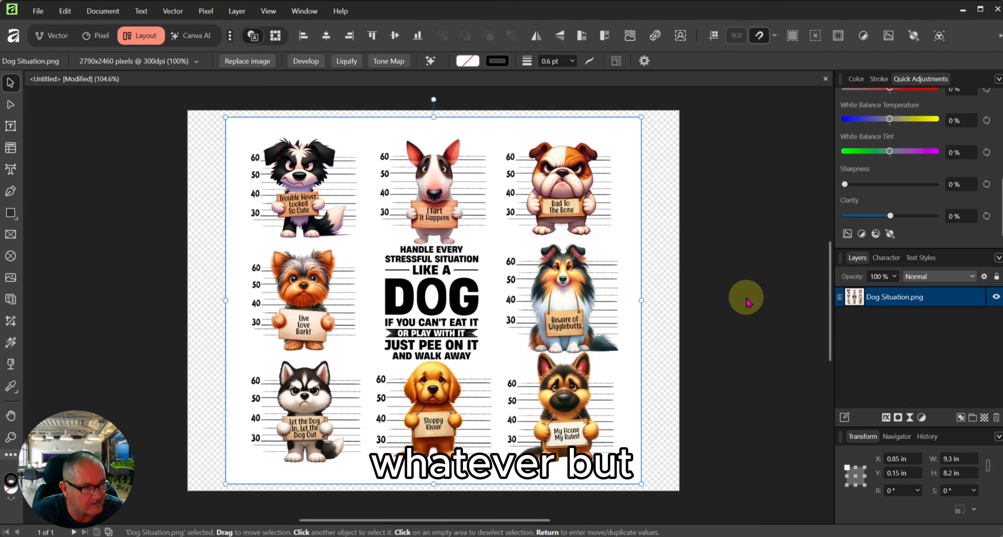
scroll(748, 299, "up", 2)
scroll(748, 301, "down", 2)
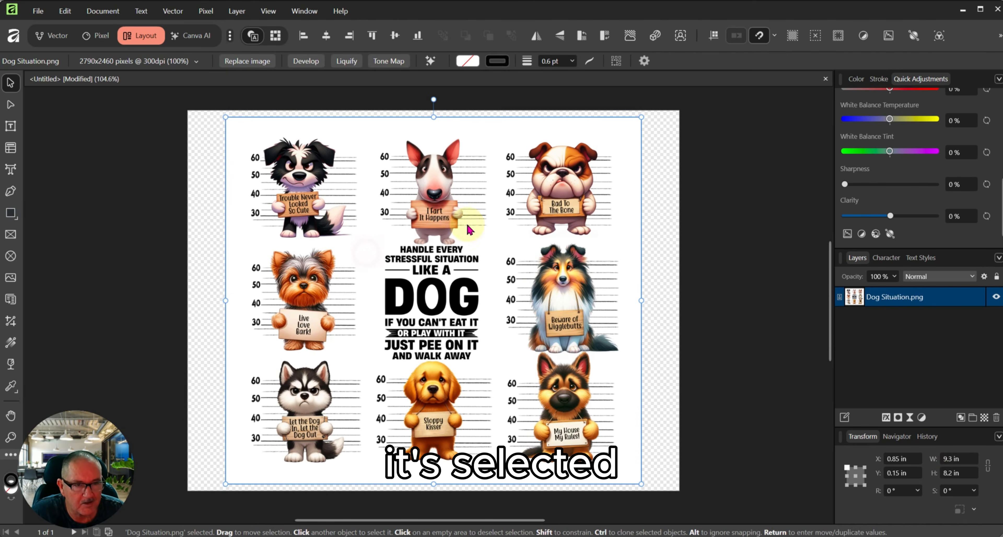
left_click(154, 175)
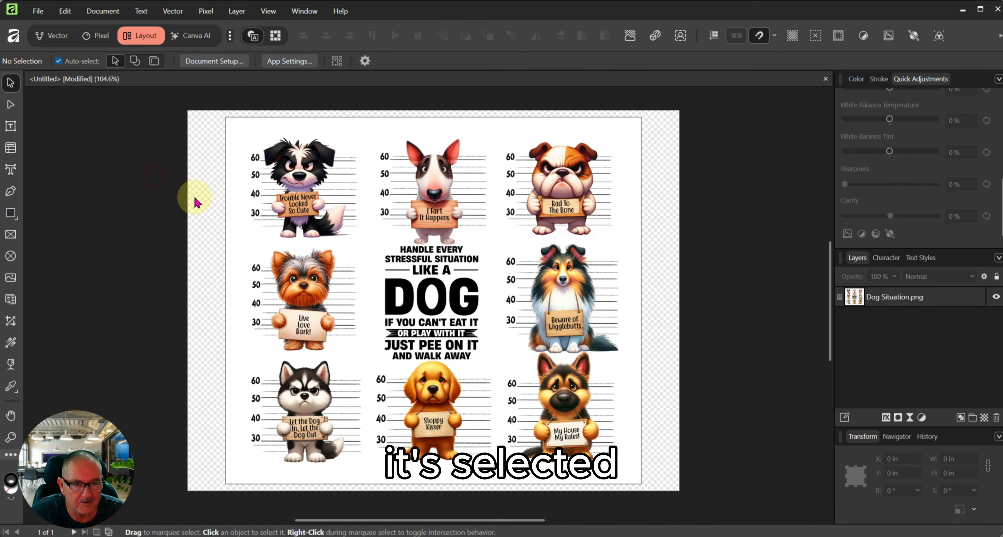
left_click(430, 227)
left_click(187, 225)
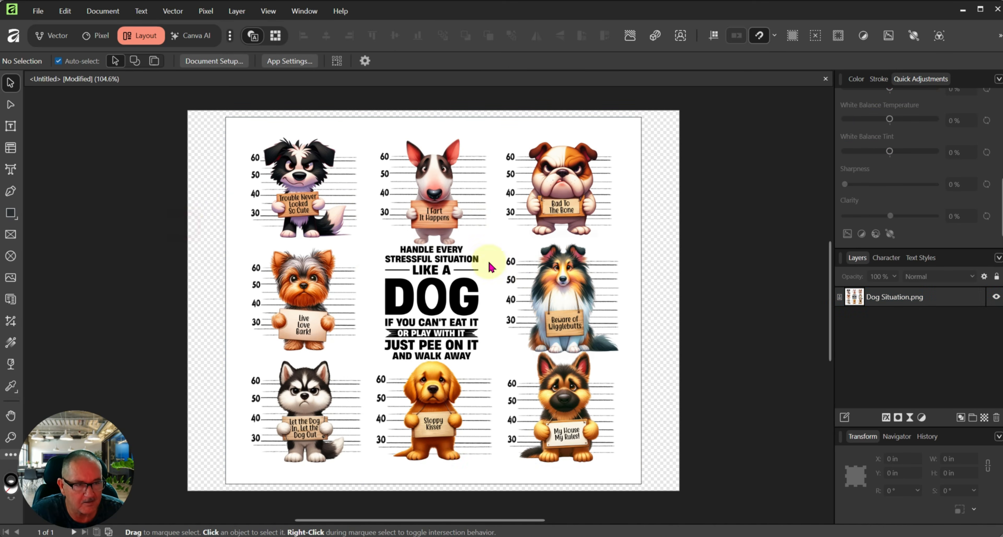
Step: Select the Dog Situation image, apply Auto Colors to it, and undo the added HSL Shift adjustment
left_click(406, 276)
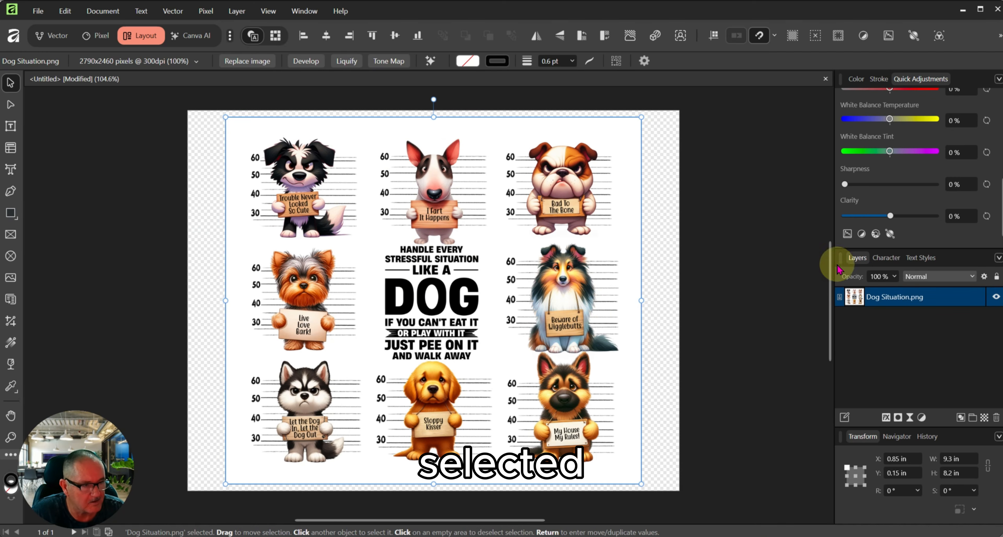
left_click(876, 235)
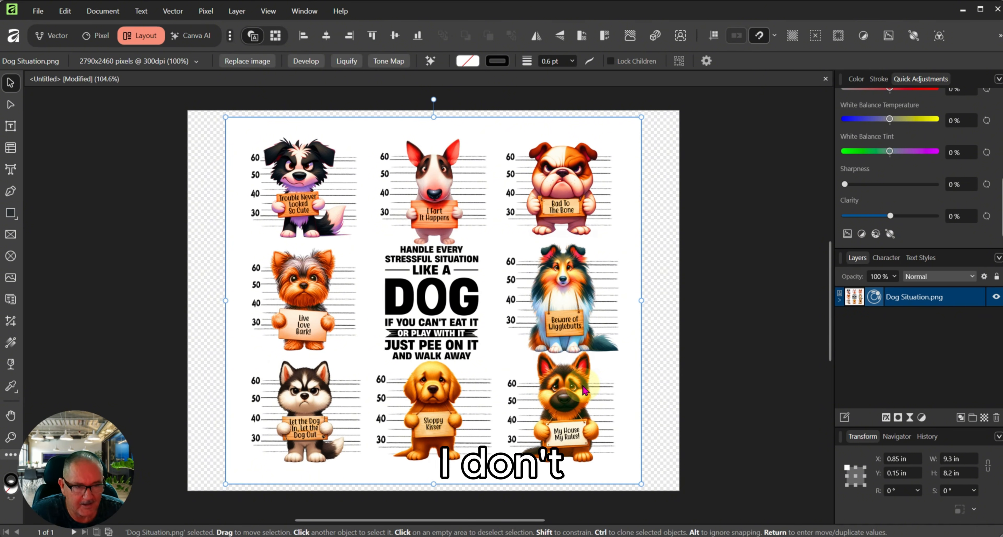
left_click(64, 12)
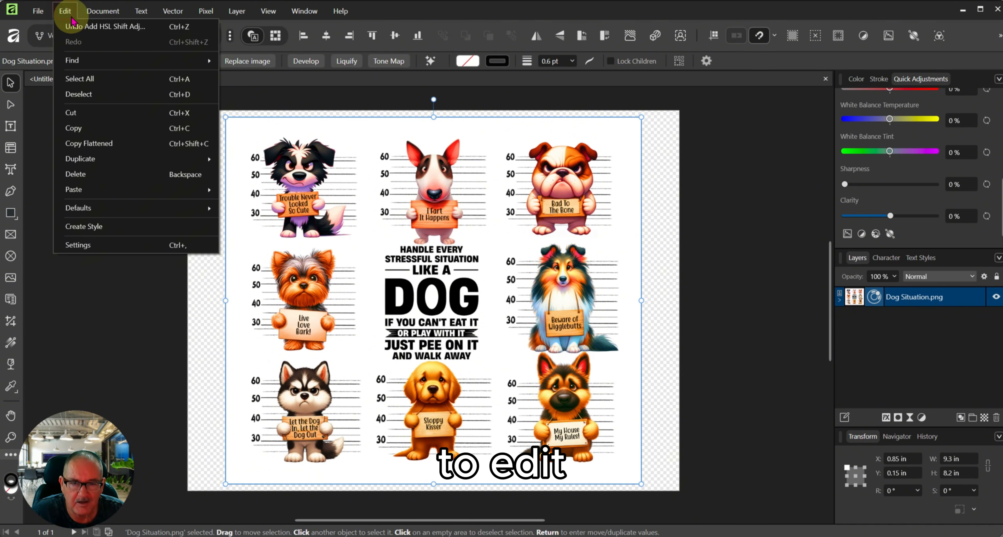
left_click(85, 27)
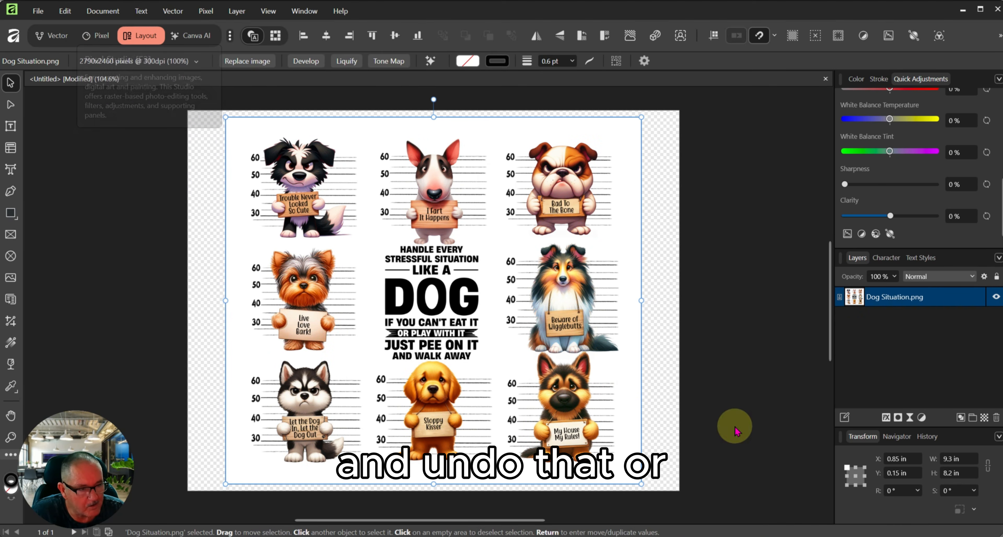
Step: Apply Auto Colors to the Dog Situation image again and step back in History to the state before it
left_click(876, 234)
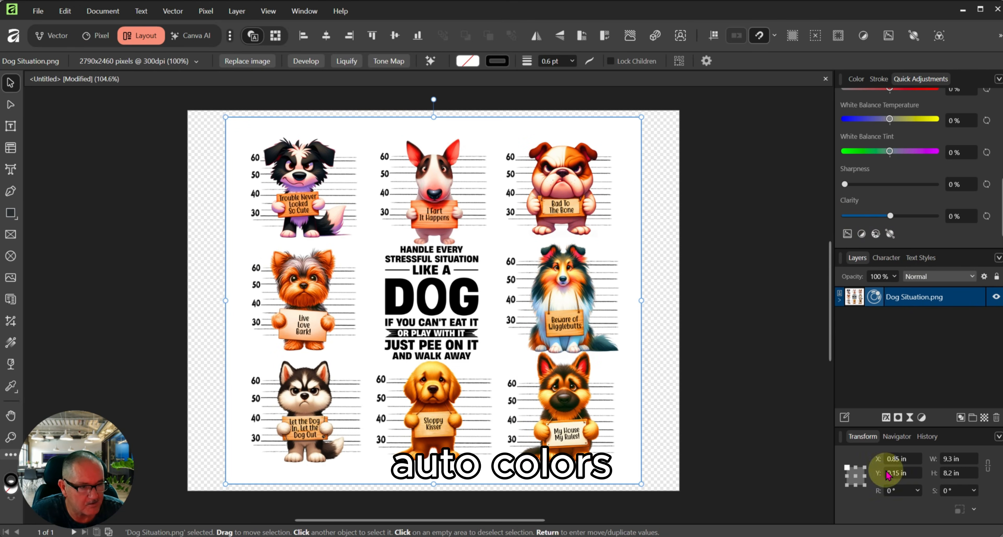
left_click(926, 435)
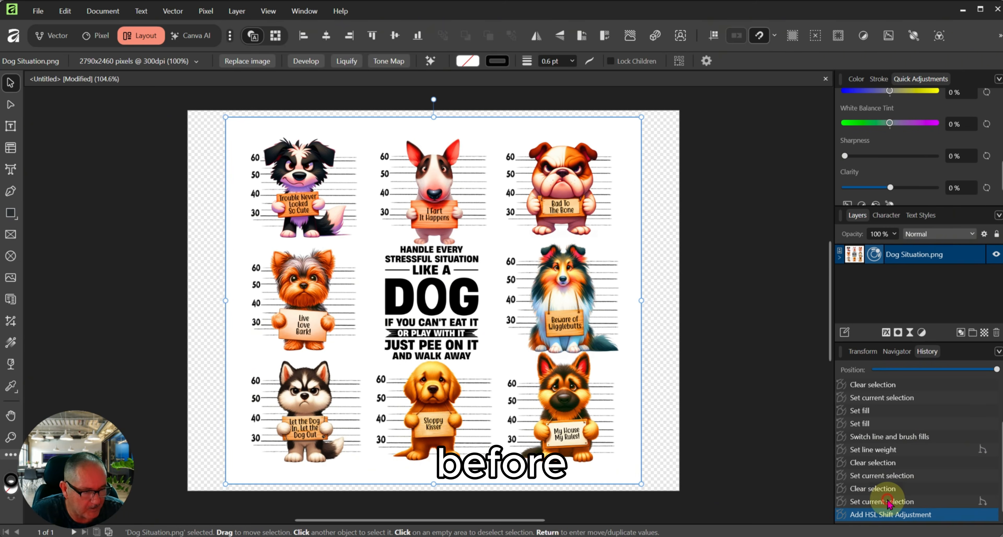
left_click(862, 502)
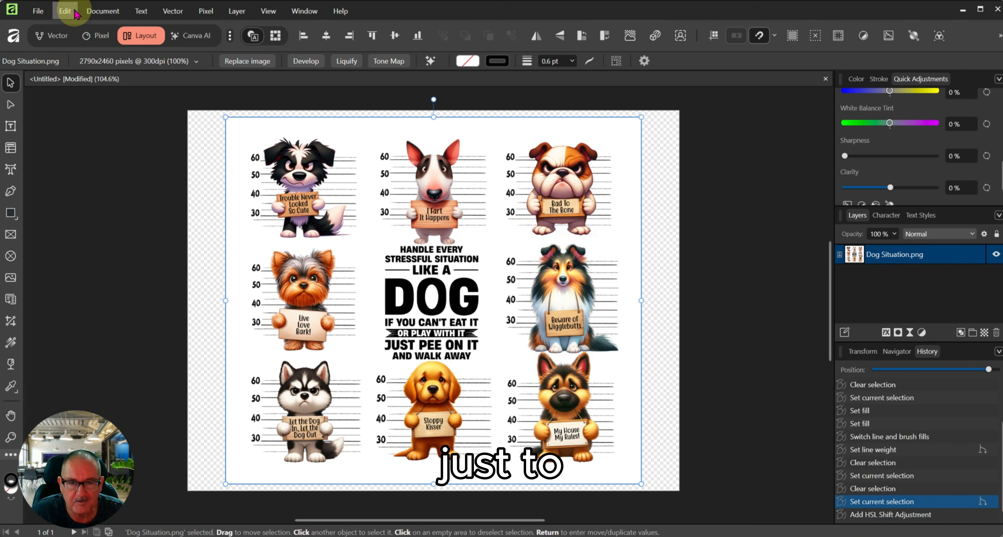
left_click(65, 11)
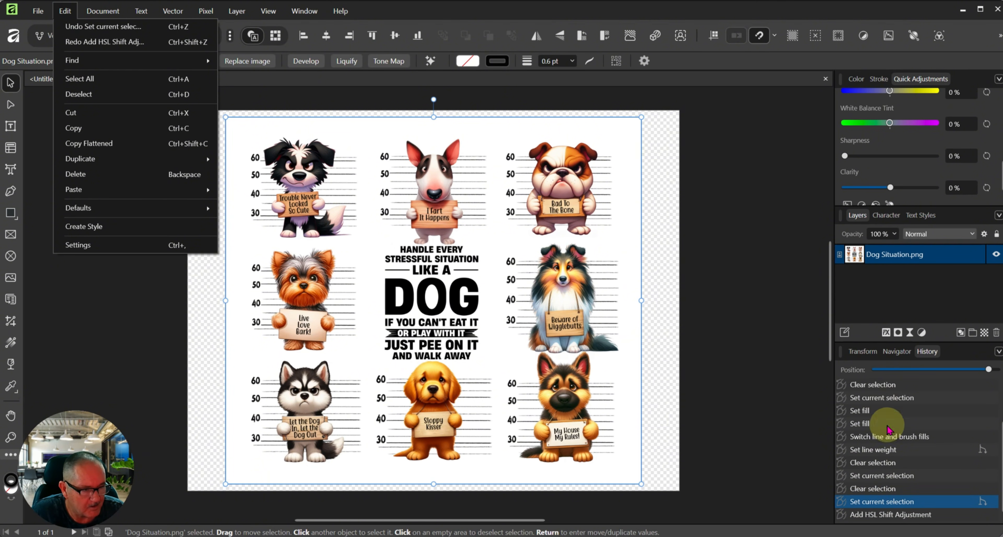
Step: Step through the earlier History states and restore the cleared selection directly after the line weight change
left_click(862, 386)
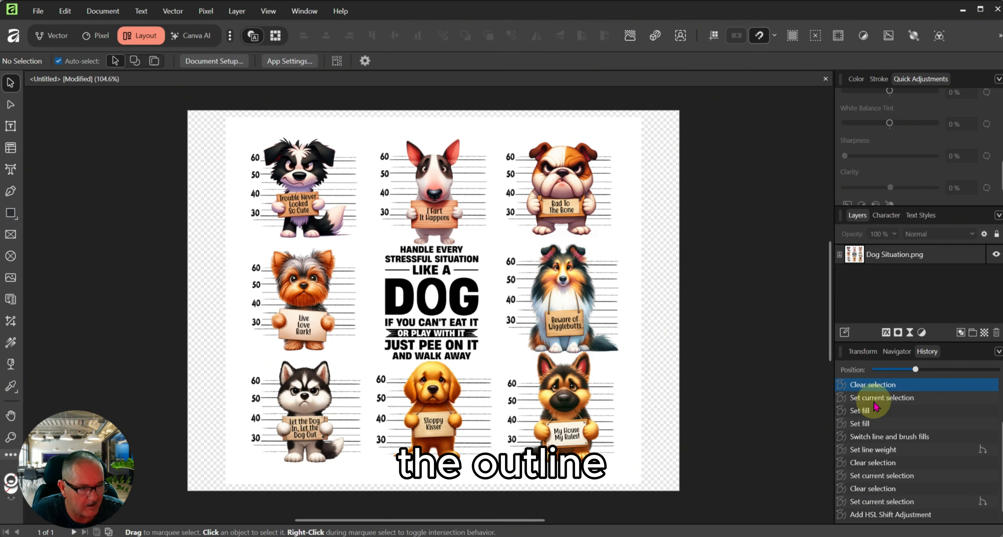
left_click(867, 411)
left_click(865, 424)
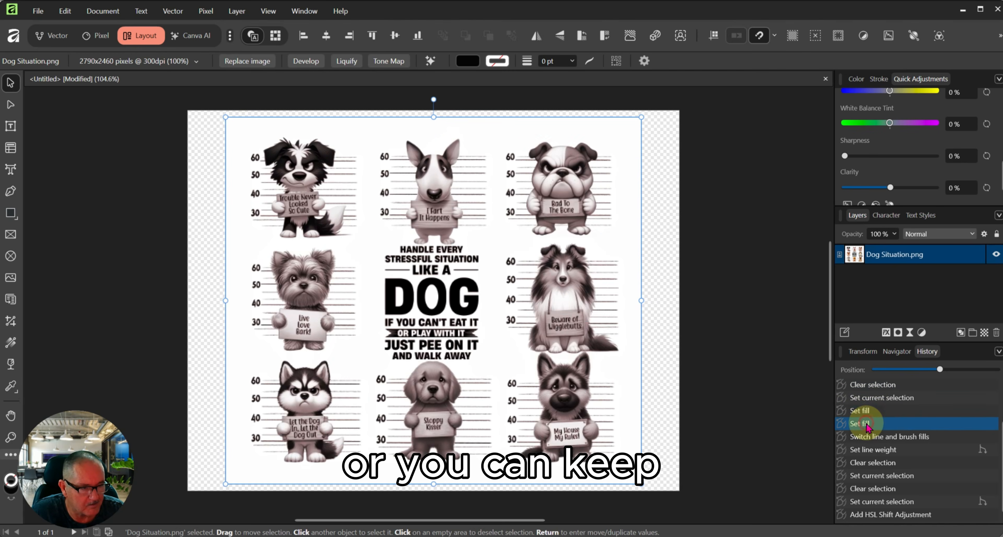
left_click(872, 437)
left_click(876, 450)
left_click(873, 463)
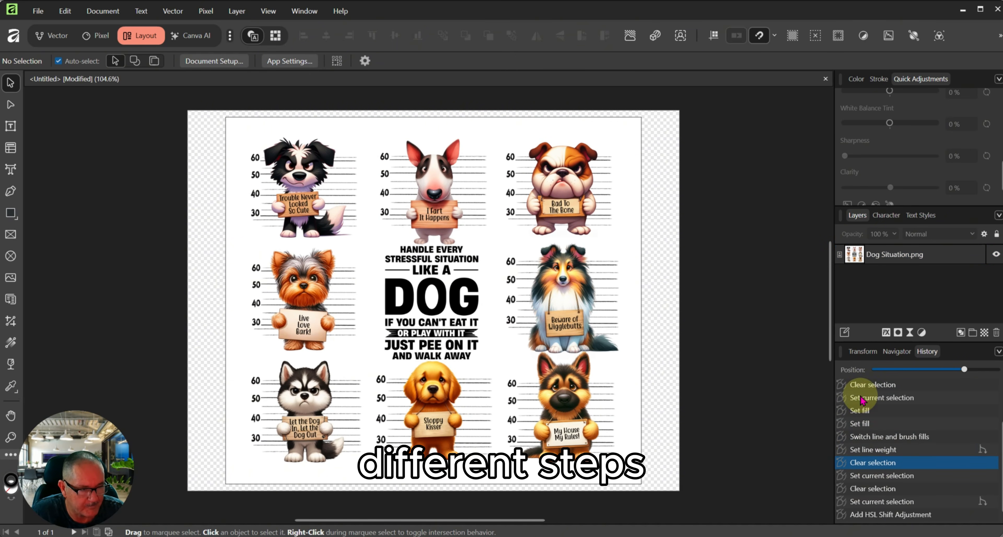
left_click(862, 350)
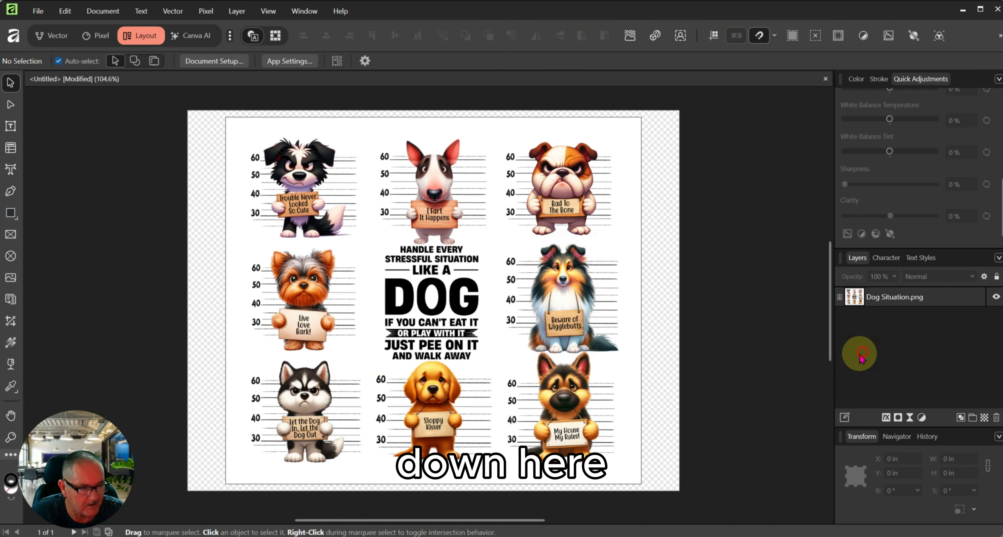
Step: Apply Auto Colors to the outlined Dog Situation image and deselect it
left_click(608, 347)
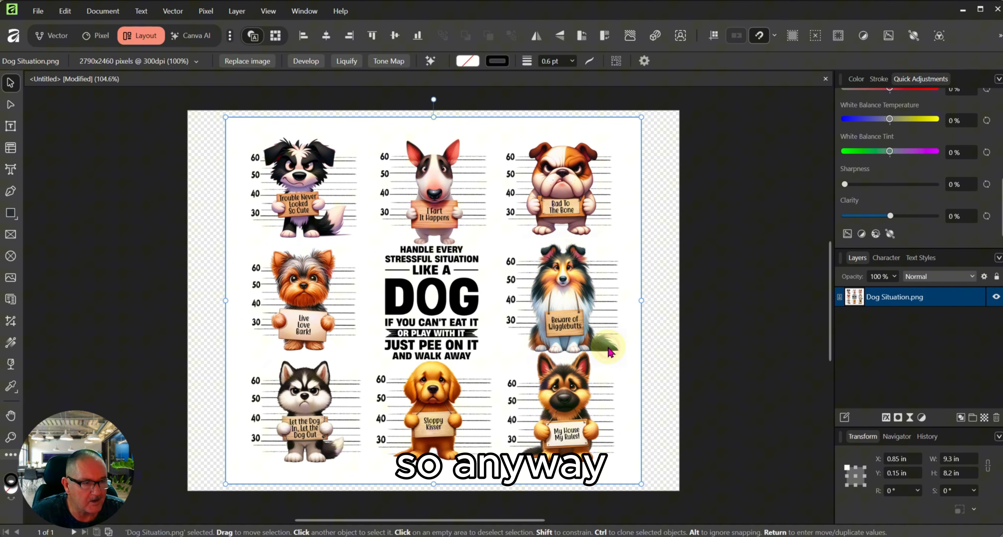
left_click(875, 234)
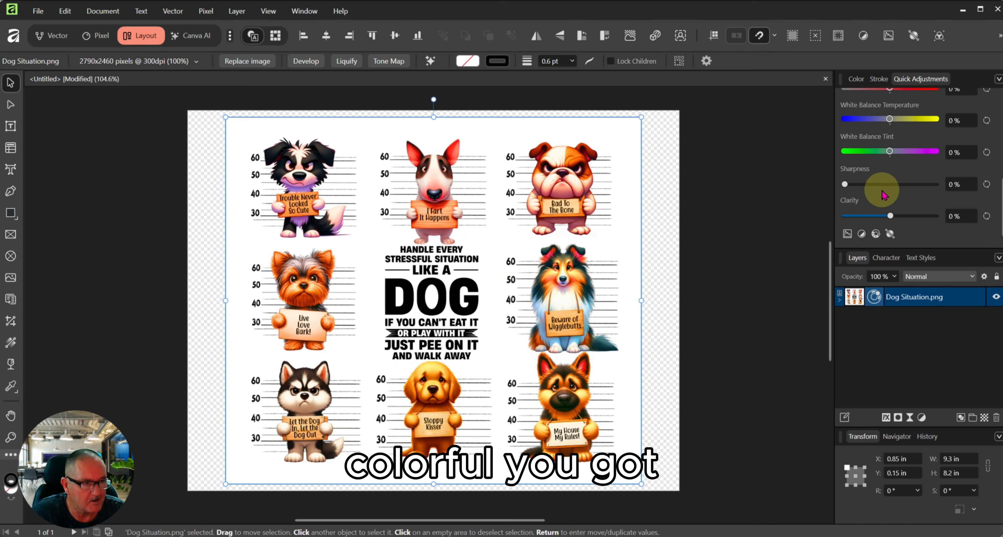
scroll(888, 183, "up", 2)
scroll(759, 331, "down", 1)
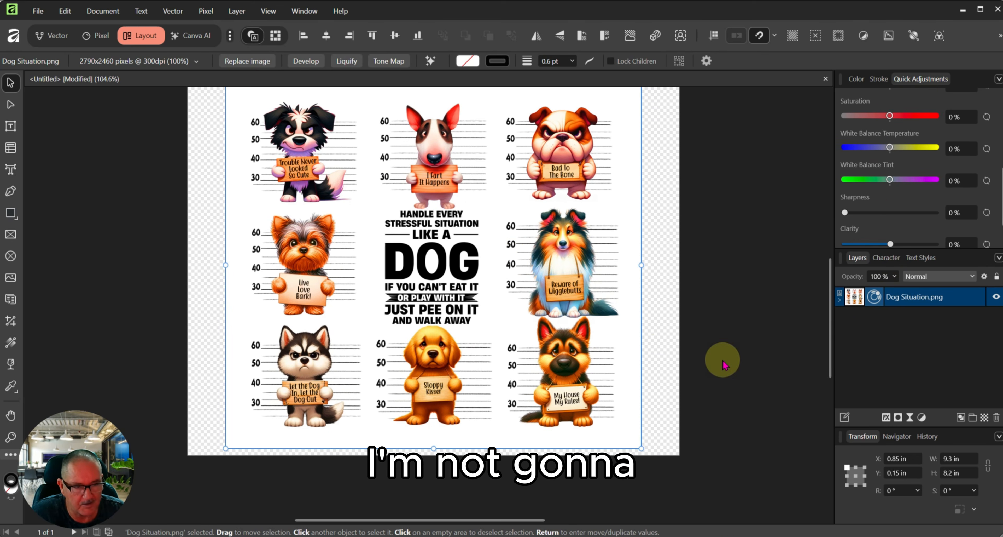
scroll(723, 364, "up", 1)
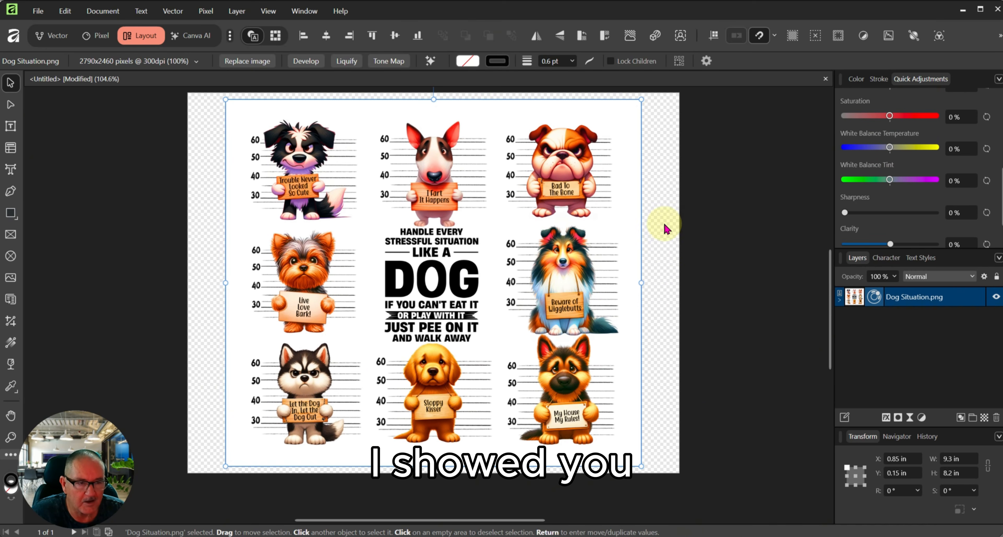
left_click(667, 241)
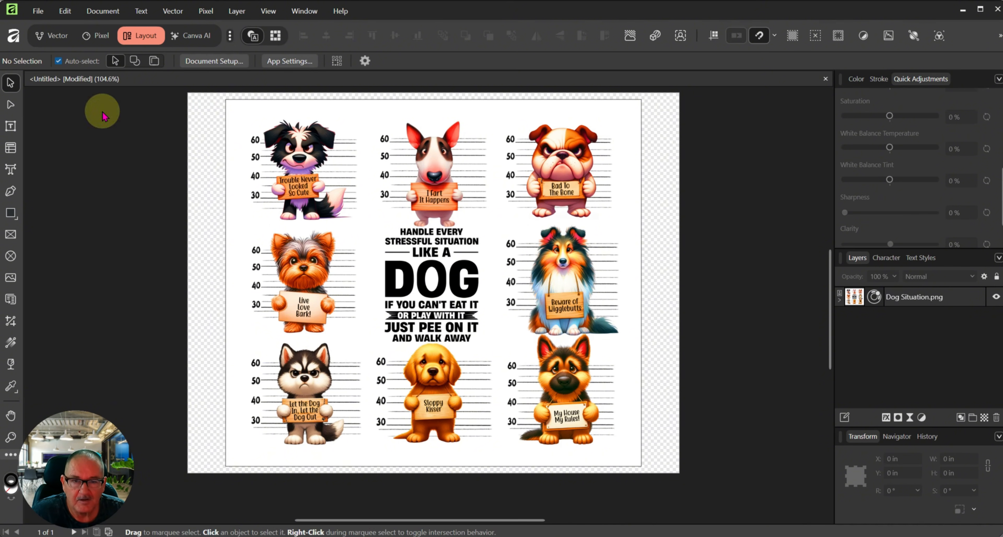
left_click(35, 11)
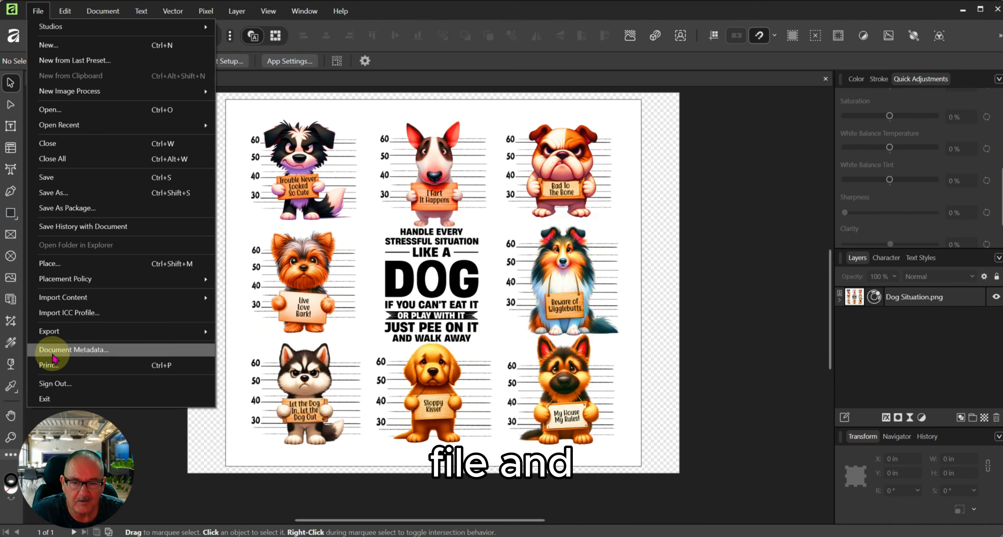
mouse_move(60, 331)
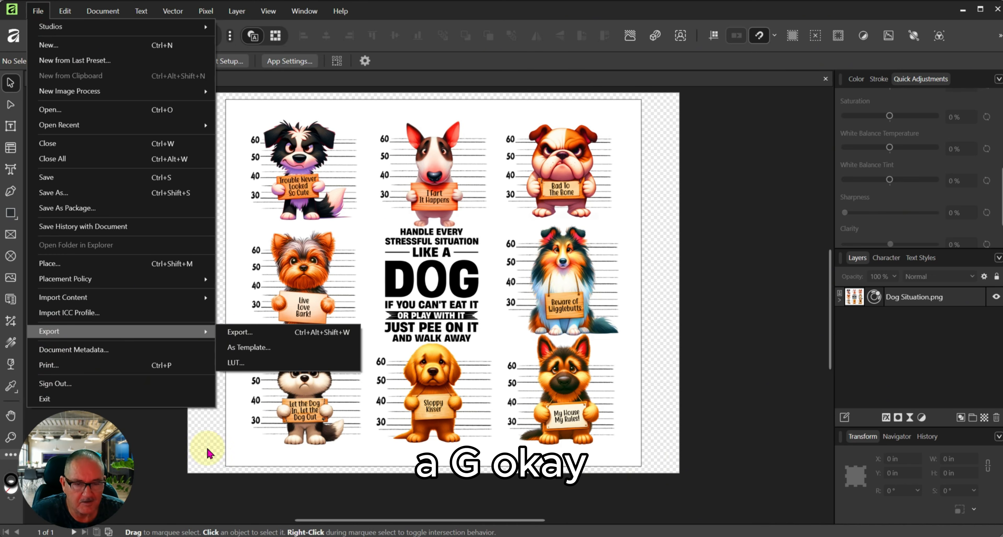
left_click(191, 433)
Step: Export the Dog Situation image as a PNG limited to the selection area, naming the file Test
left_click(239, 122)
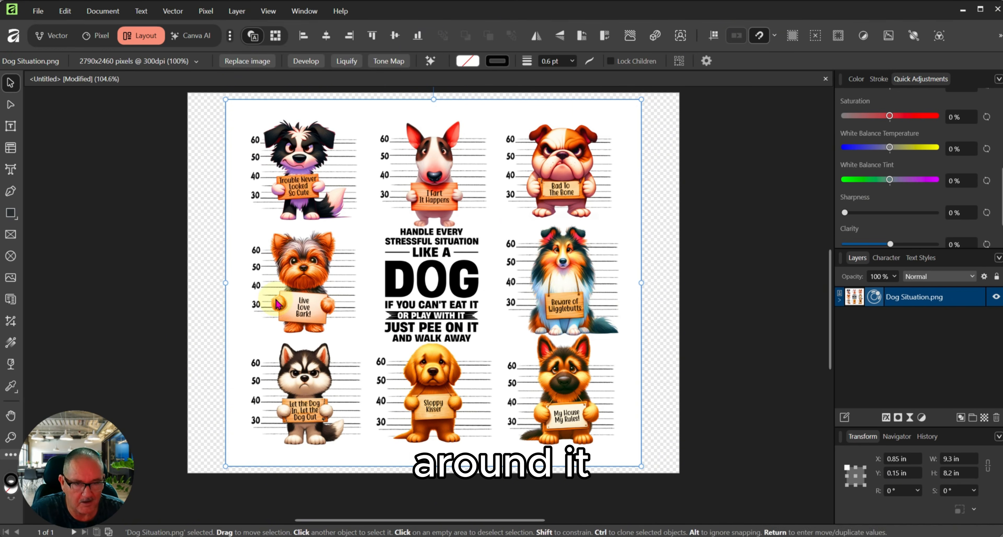
left_click(38, 12)
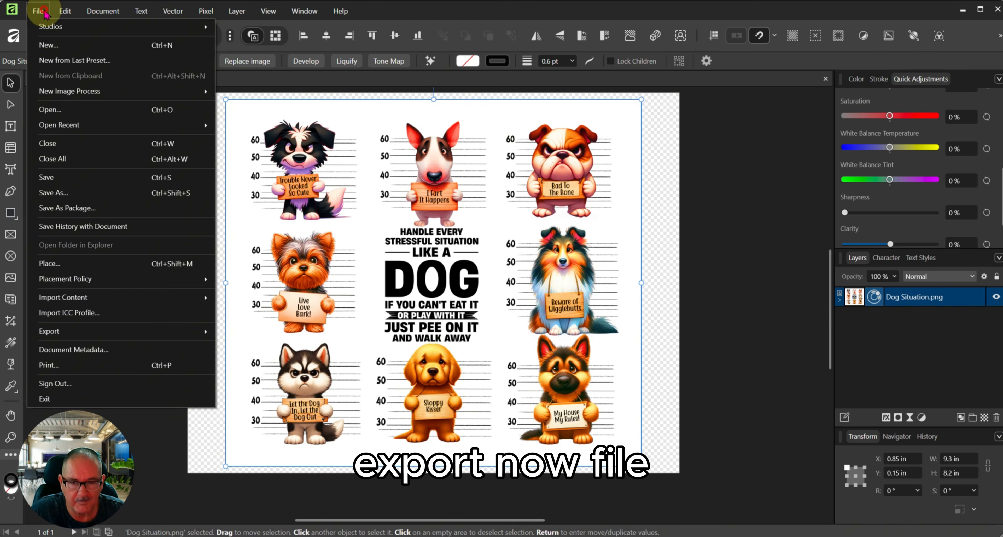
mouse_move(74, 331)
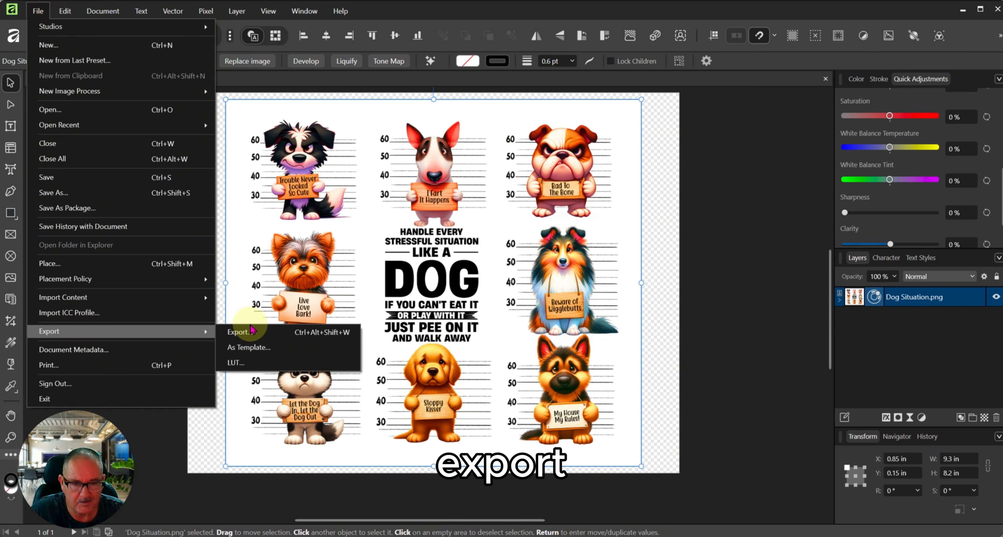
left_click(238, 332)
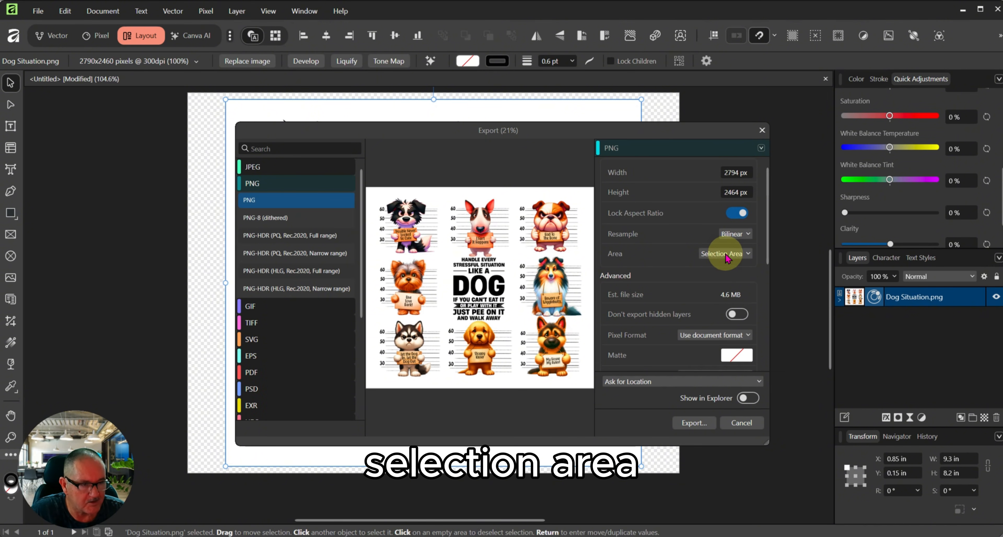
left_click(742, 254)
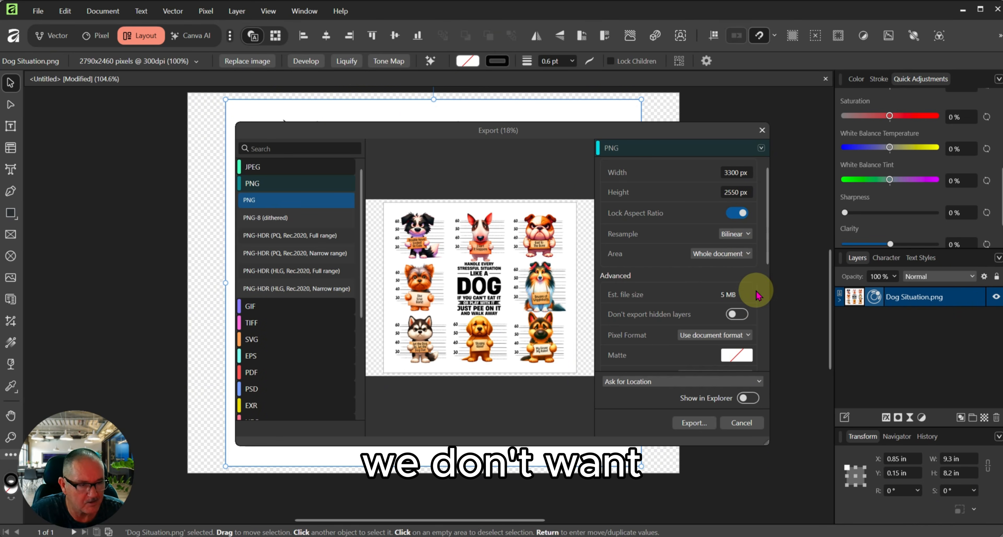
left_click(740, 254)
left_click(727, 281)
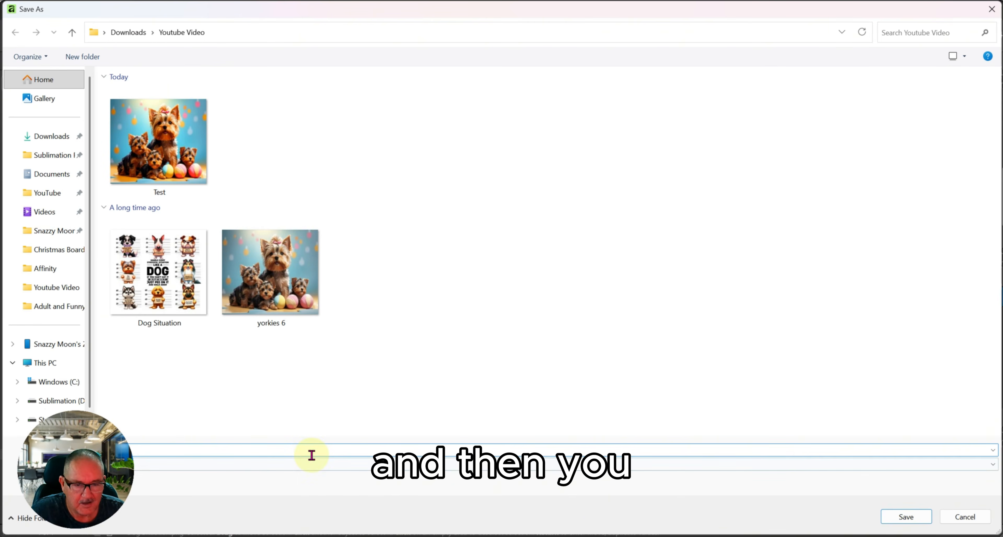
type("T")
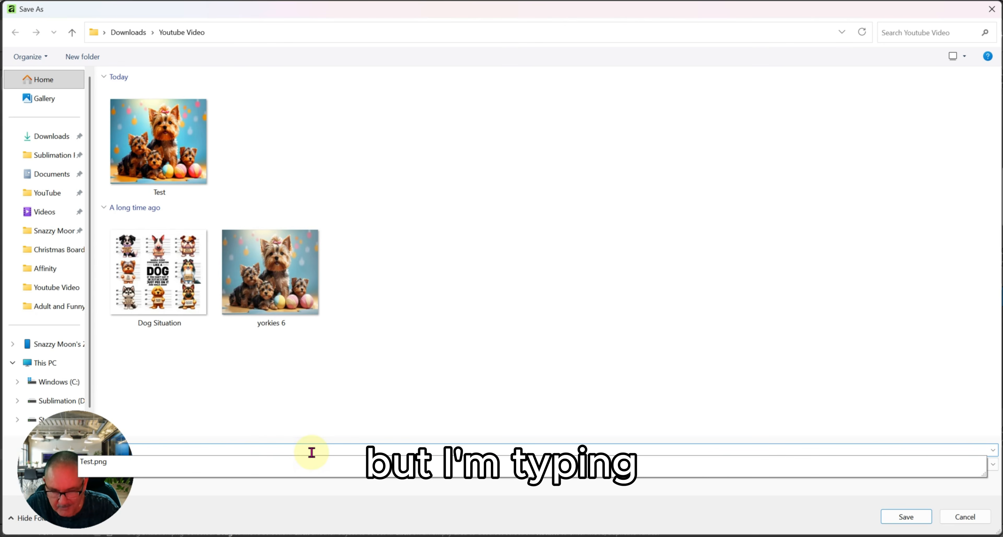
type("est")
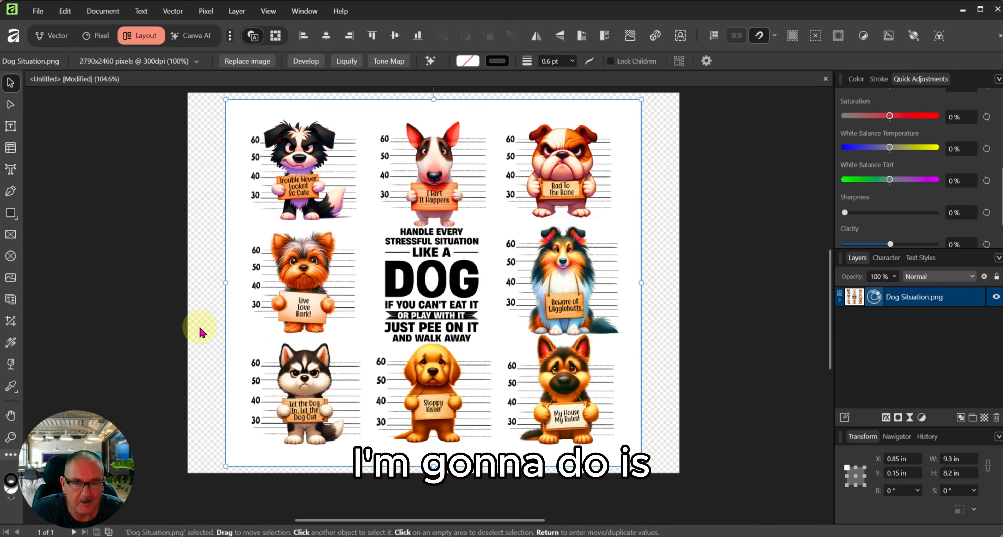
Step: Change the document's page orientation to portrait, 8.5 in wide by 11 in high
left_click(204, 309)
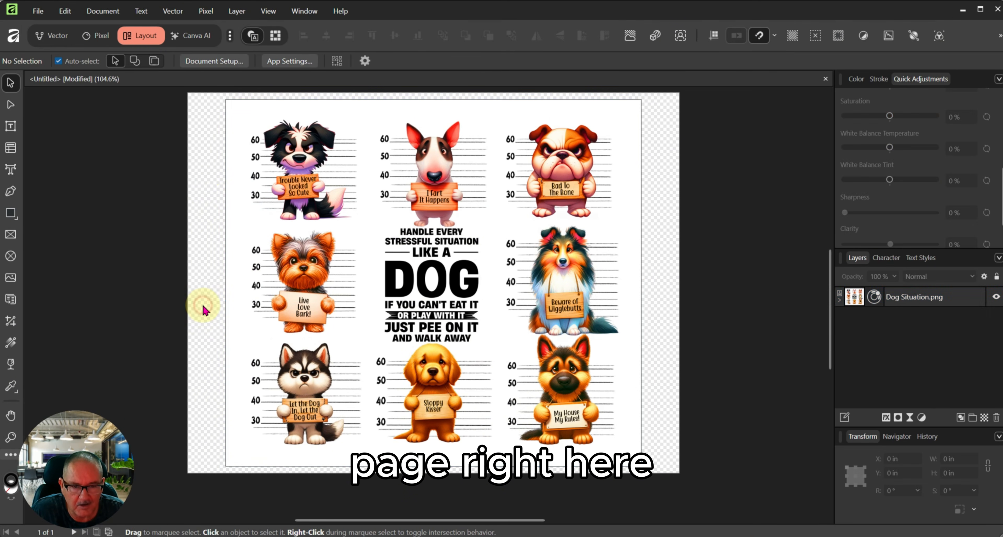
left_click(205, 61)
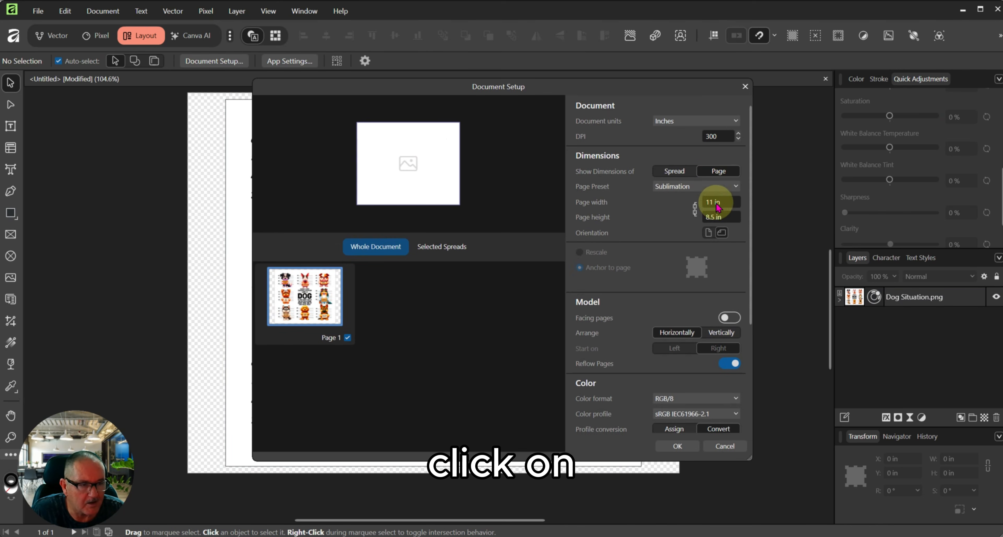
left_click(709, 236)
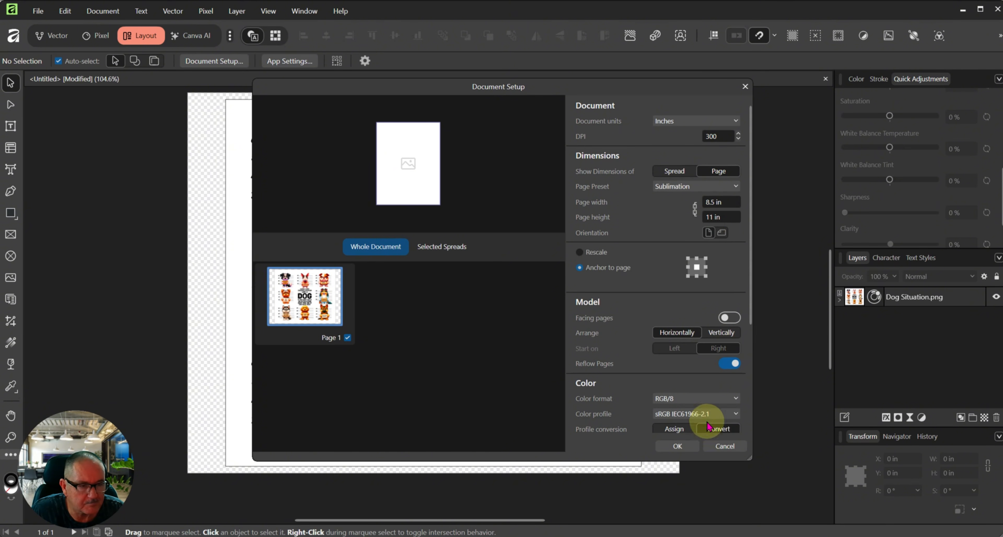
left_click(677, 446)
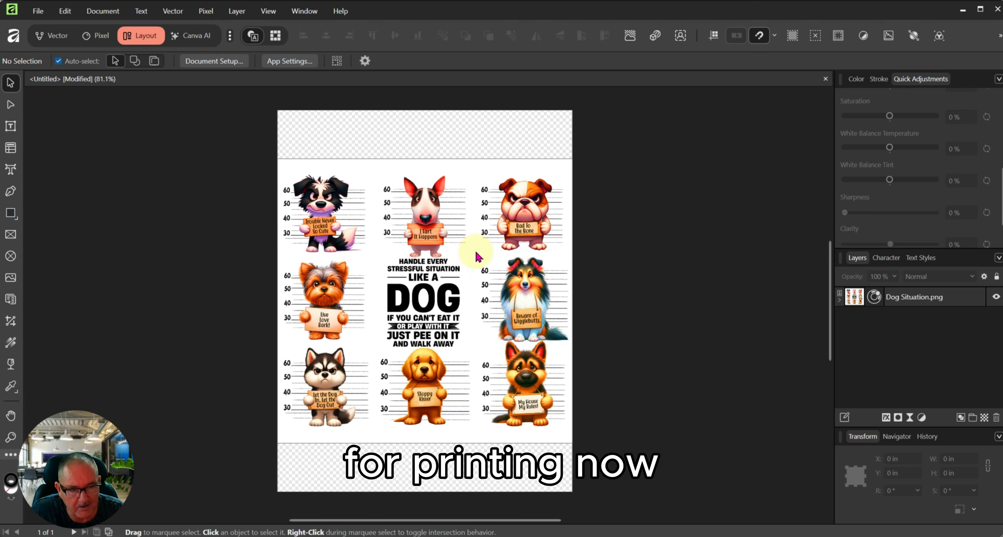
Step: Rotate the Dog Situation image 90° counterclockwise, centre it horizontally on the portrait page, and deselect it
left_click(456, 245)
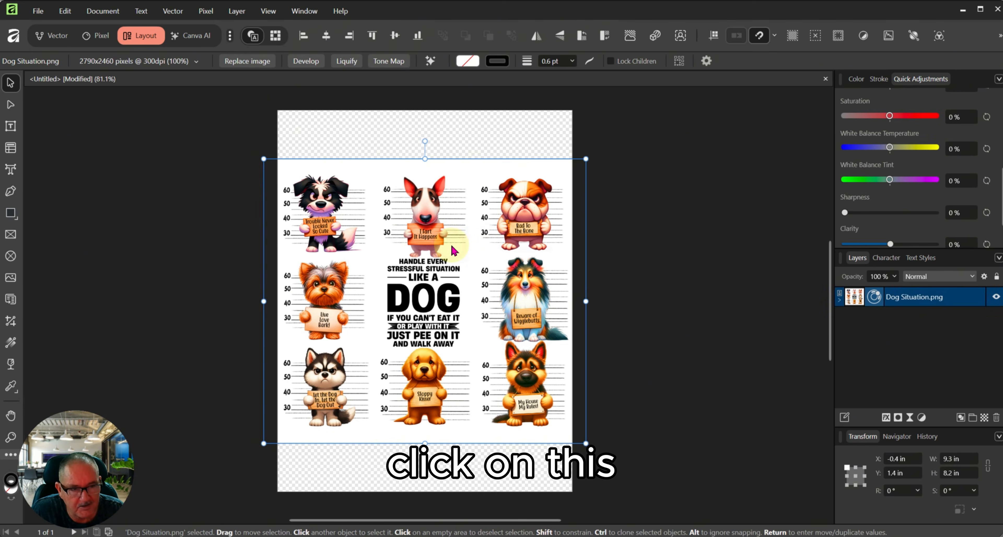
left_click(582, 36)
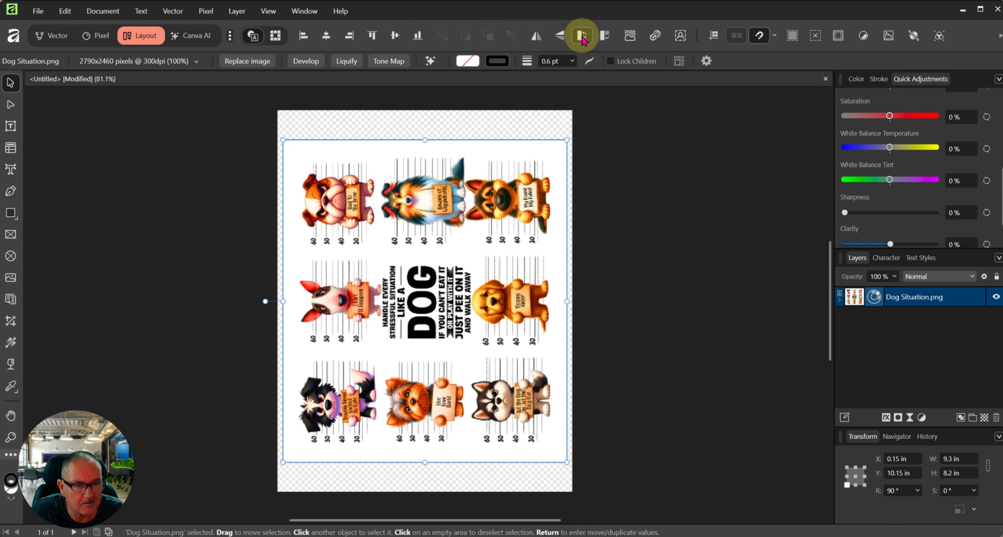
left_click(222, 253)
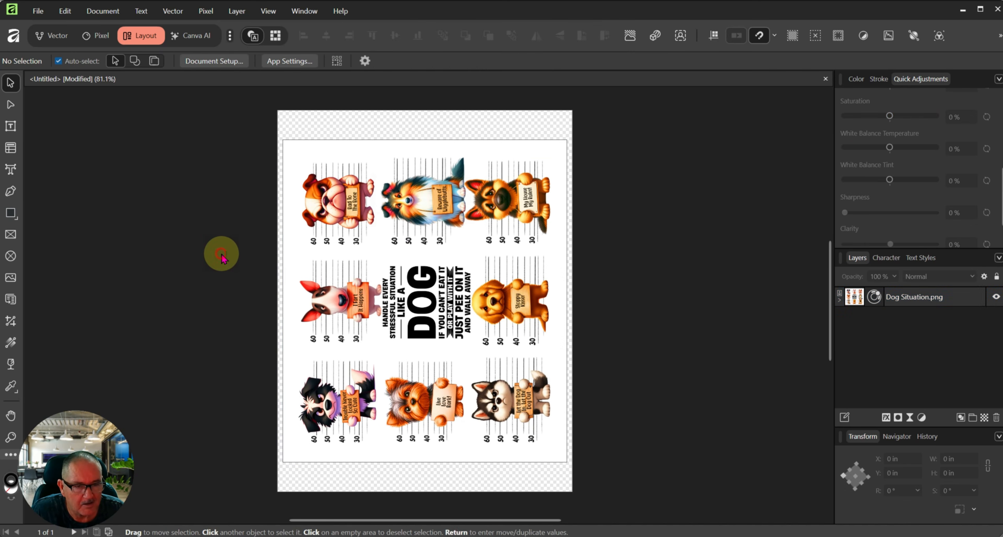
left_click(520, 287)
left_click(323, 40)
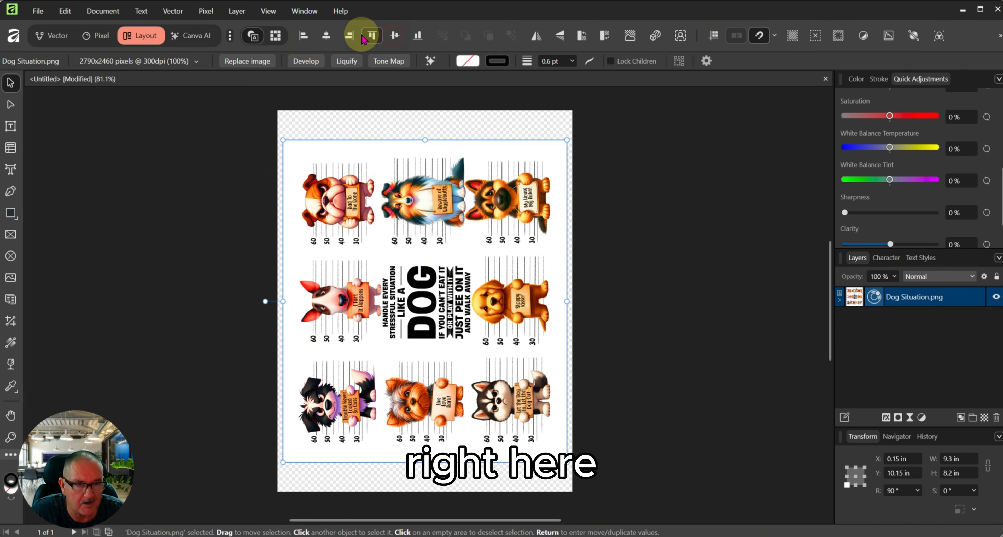
left_click(650, 377)
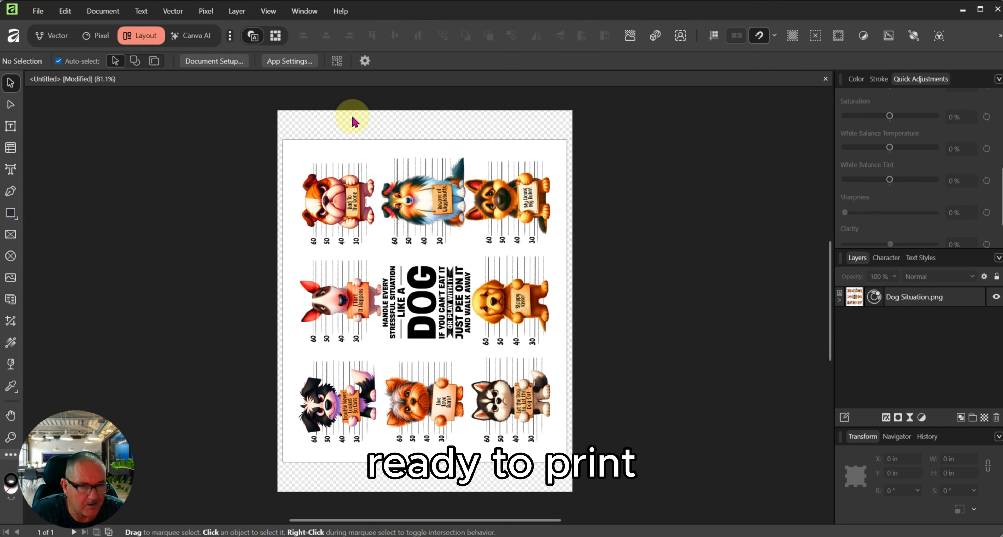
Step: Set up a print with the EPSONCD322E (SC-F100 Series) printer and its Sublimation preset, and close the setup without printing
left_click(38, 11)
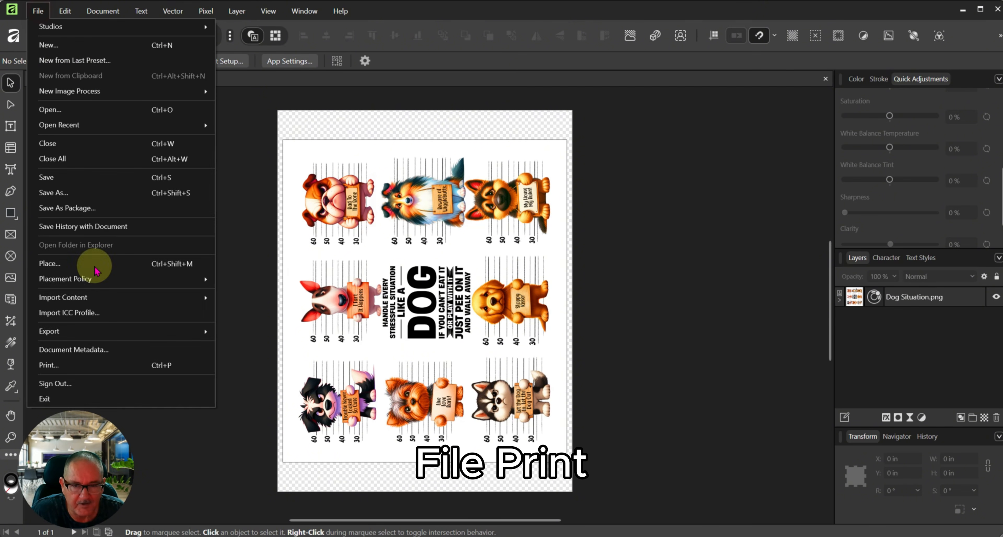
left_click(66, 365)
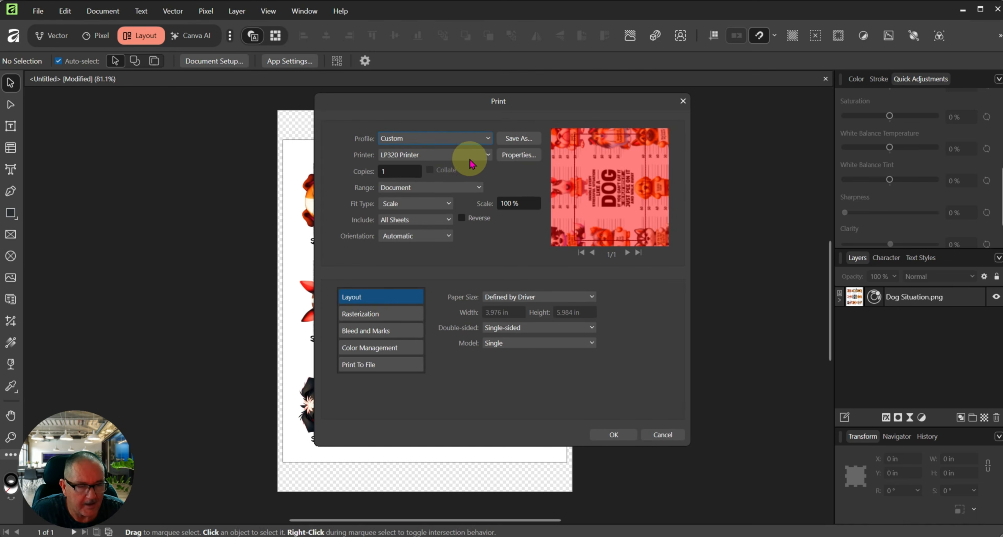
left_click(483, 155)
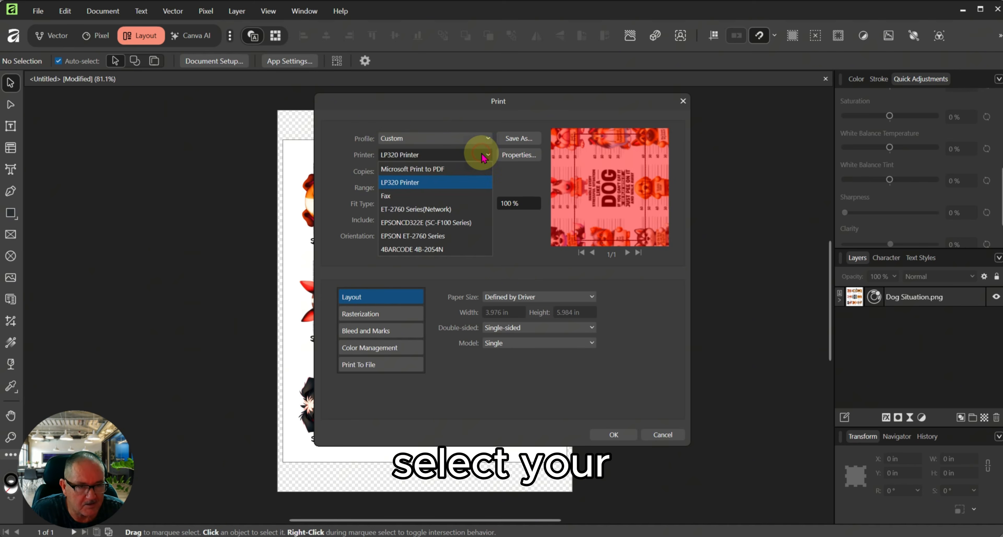
left_click(446, 222)
left_click(515, 156)
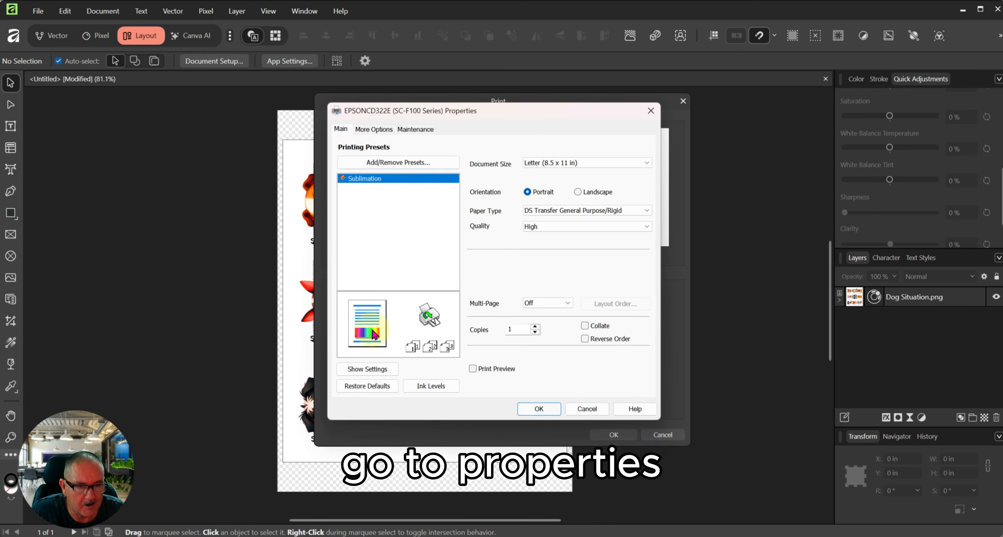
left_click(379, 179)
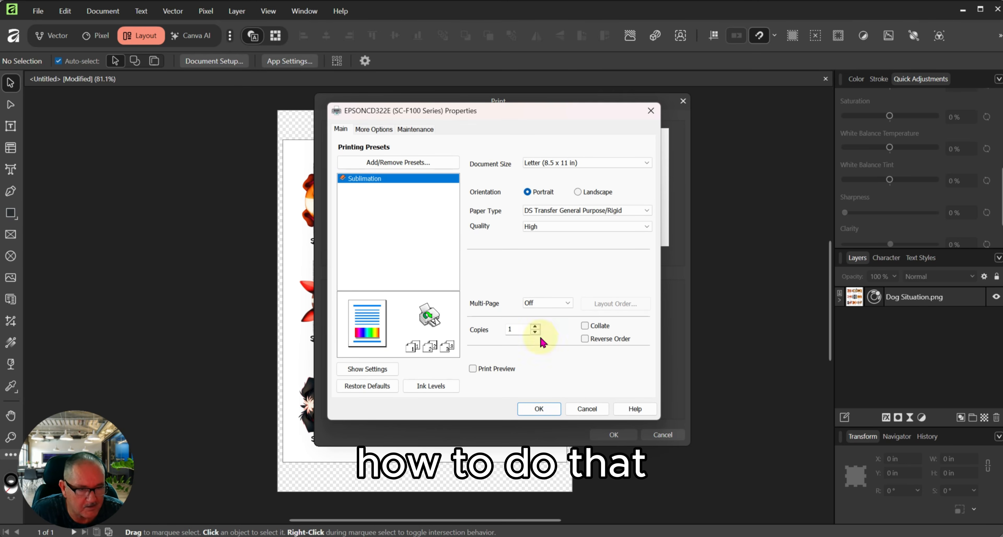
left_click(541, 408)
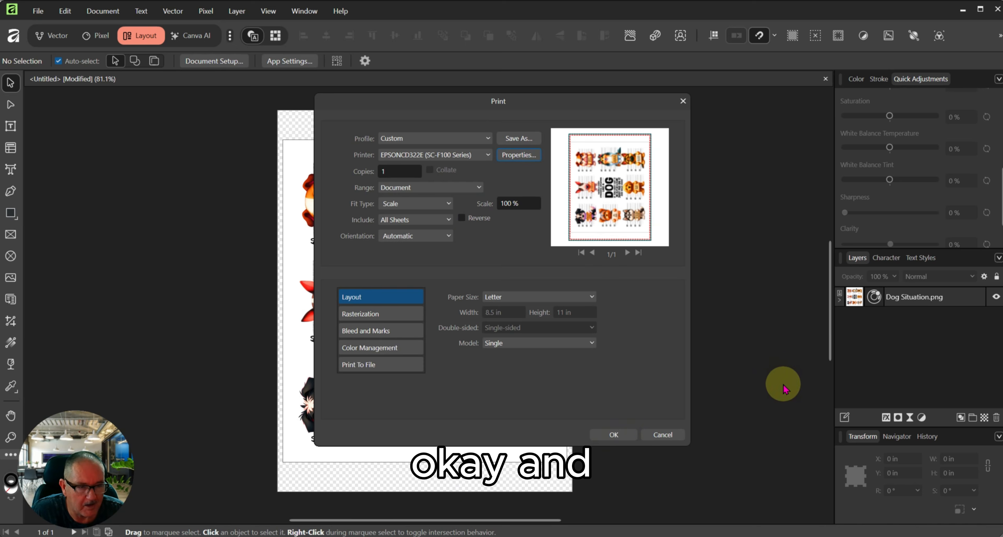
left_click(662, 434)
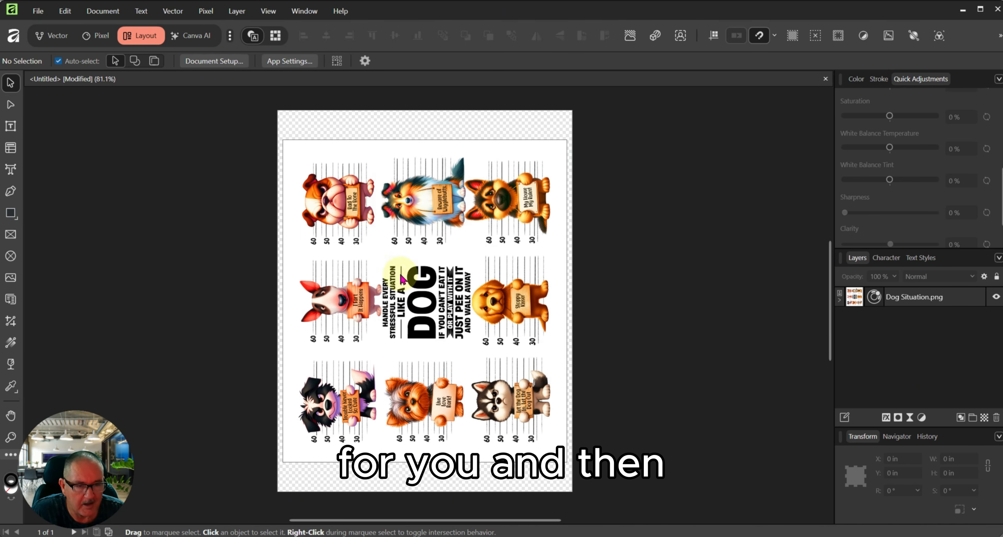
Step: Save the rotated Dog Situation document as untitleddogs and close it
left_click(38, 11)
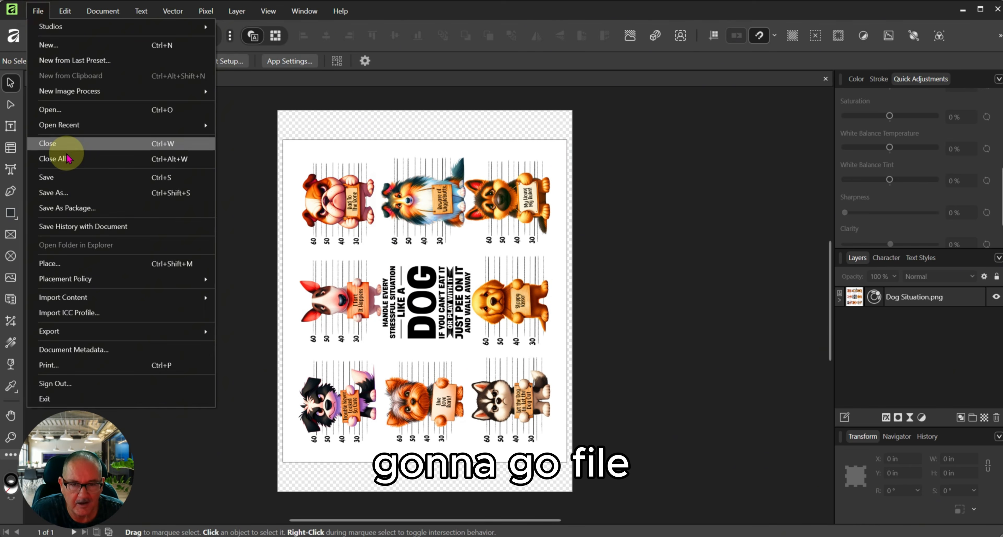
left_click(66, 181)
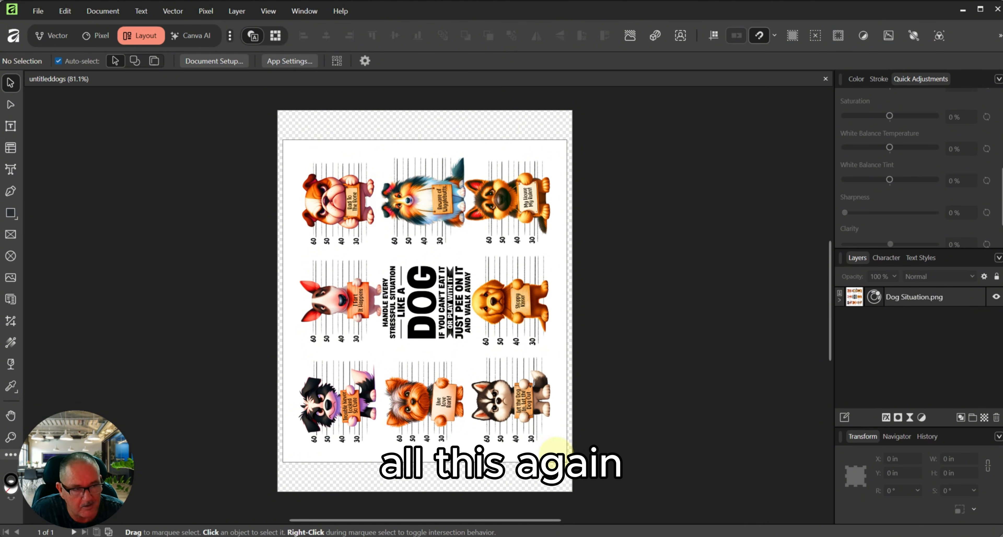
left_click(825, 79)
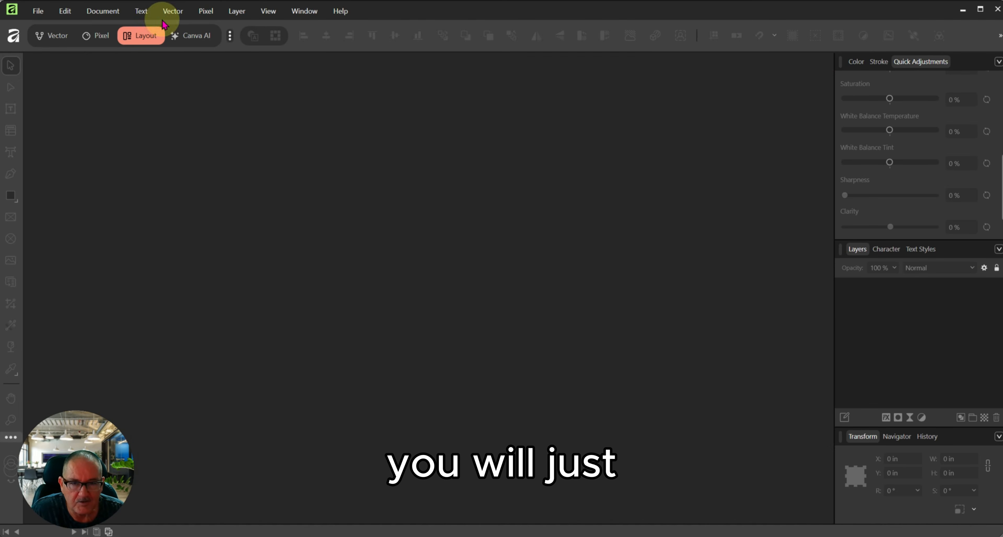
Step: Reopen untitleddogs.af from the full list of recent documents, and close it again
left_click(37, 11)
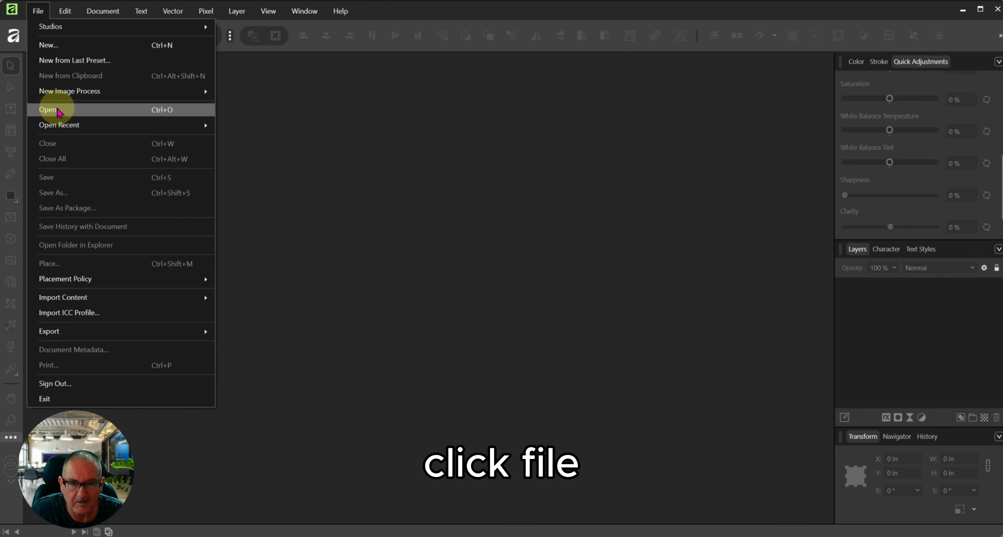
mouse_move(61, 127)
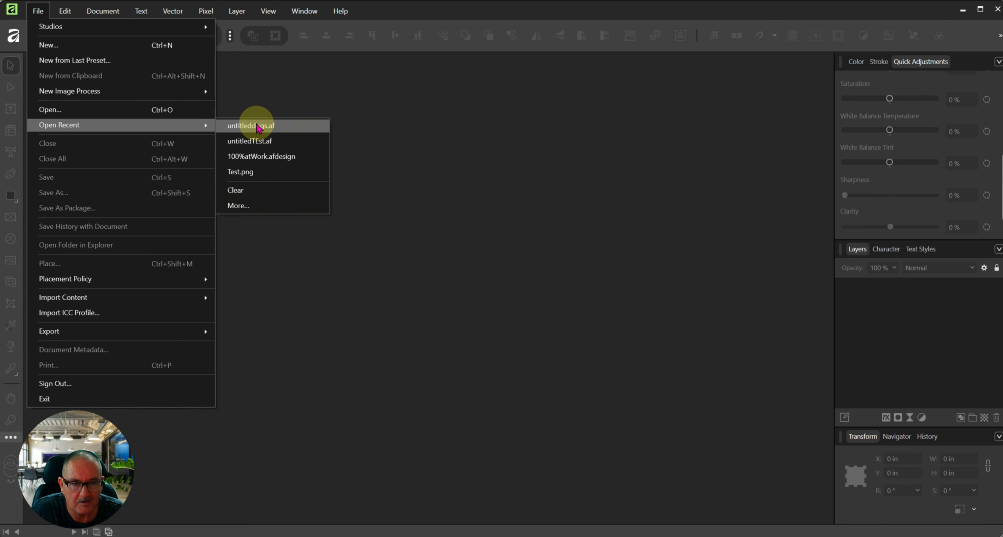
left_click(249, 207)
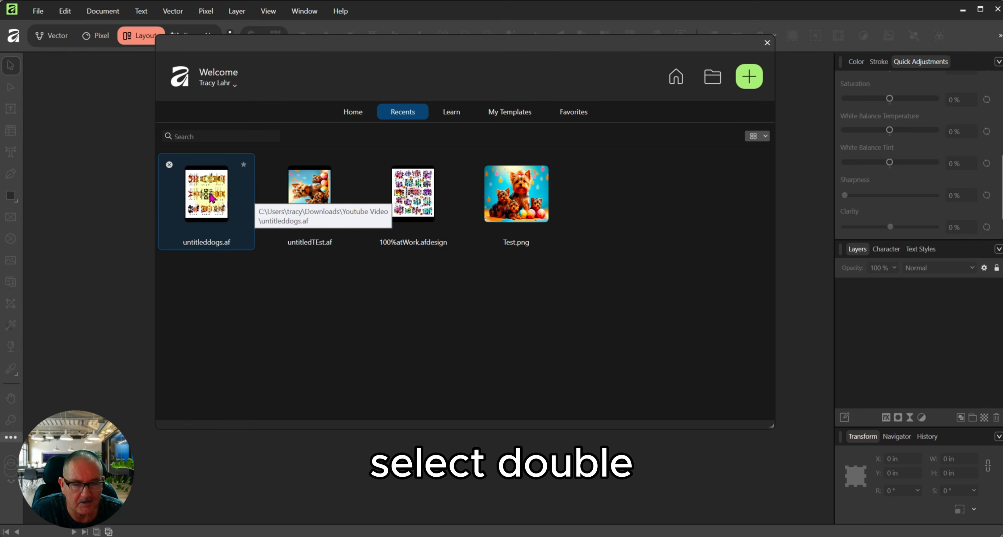
left_click(211, 197)
double_click(211, 197)
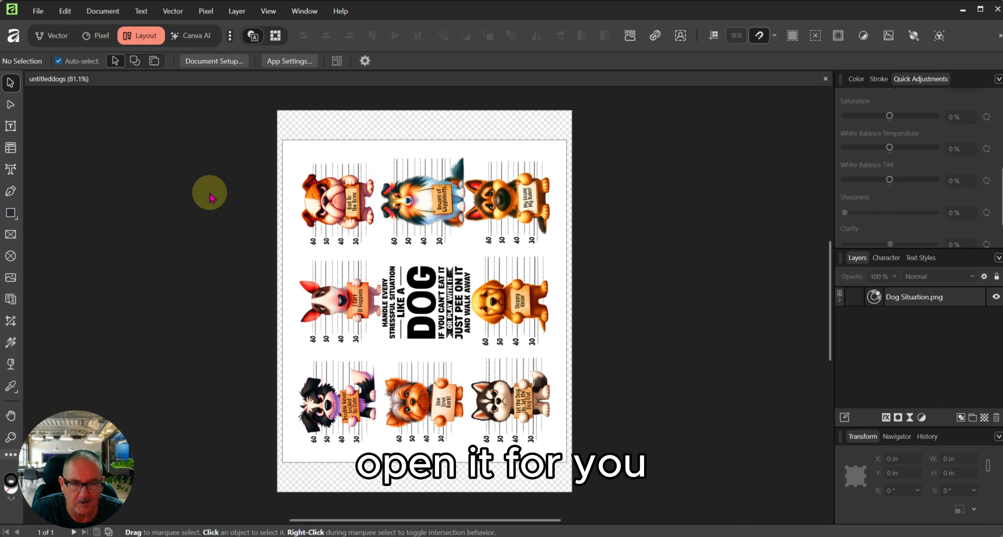
left_click(825, 78)
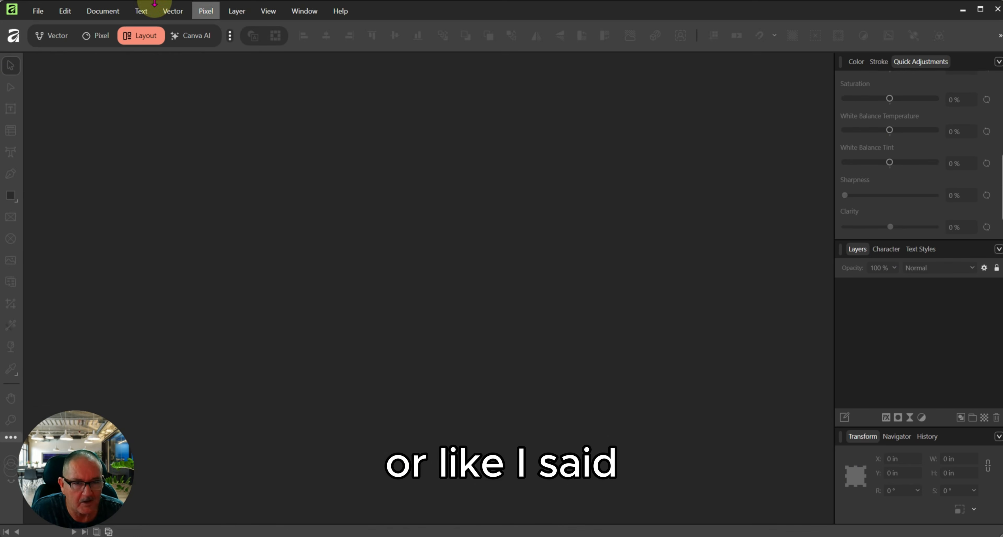
Step: Open the saved untitleddogs document by browsing to it in the Youtube Video folder
left_click(38, 11)
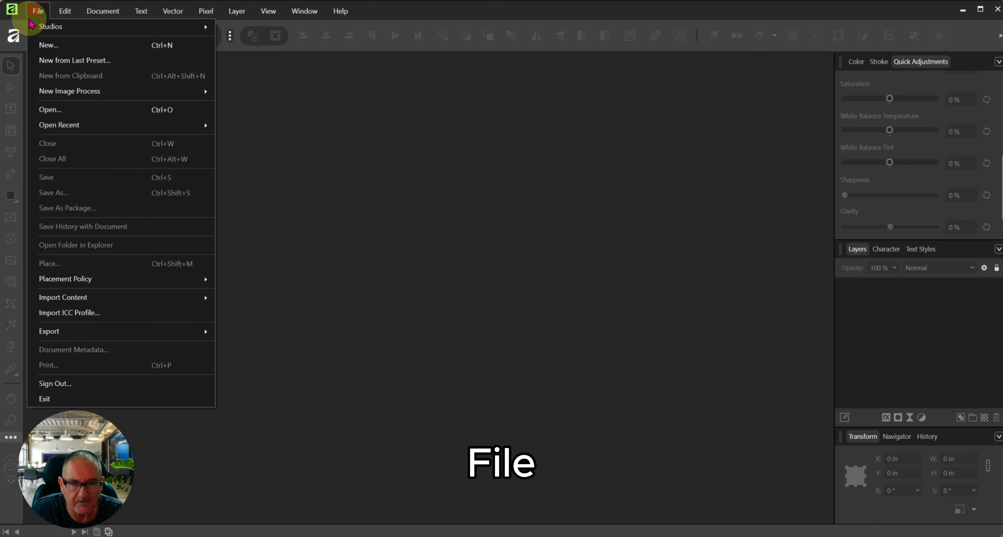
left_click(61, 110)
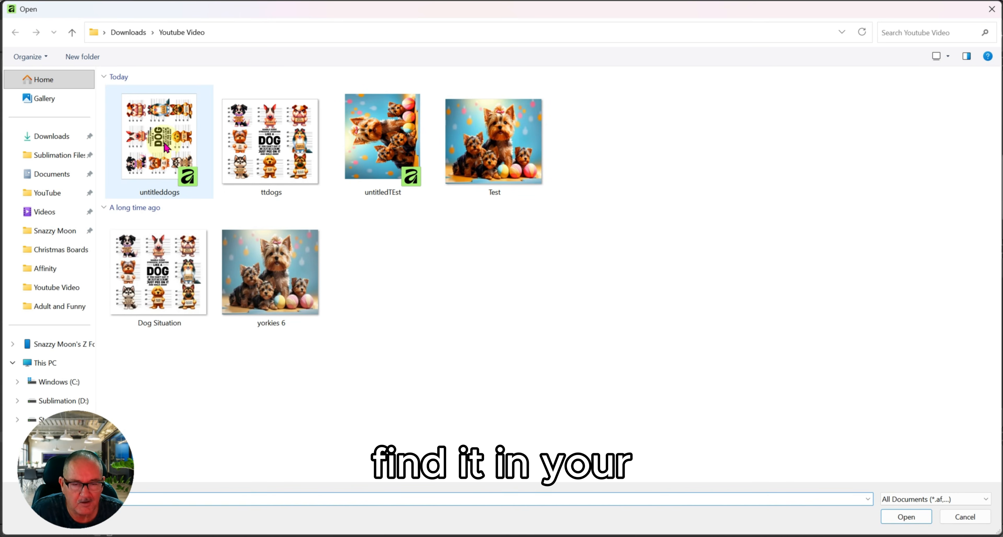
double_click(159, 140)
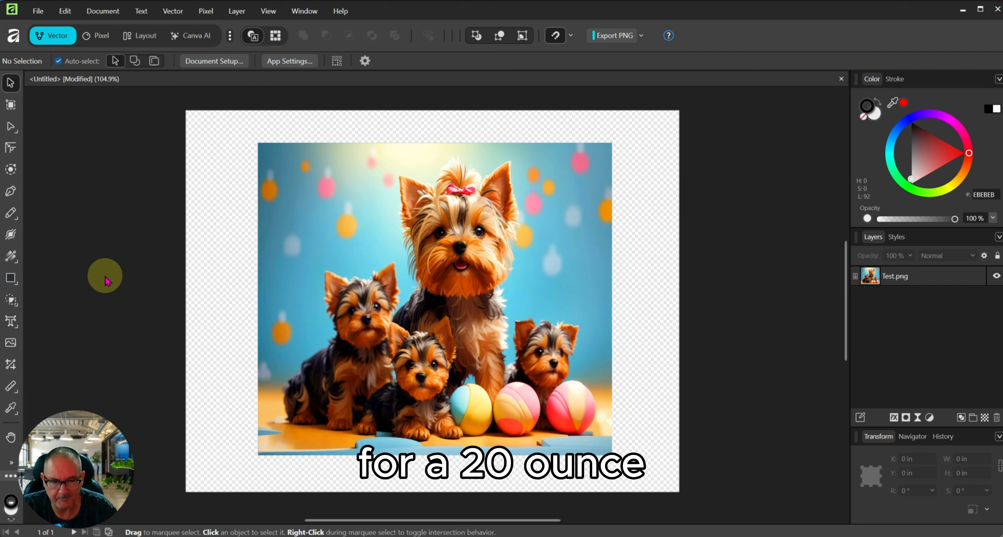
Step: Resize the Test.png Yorkie image to 9.3 in wide by 8.2 in high
left_click(397, 281)
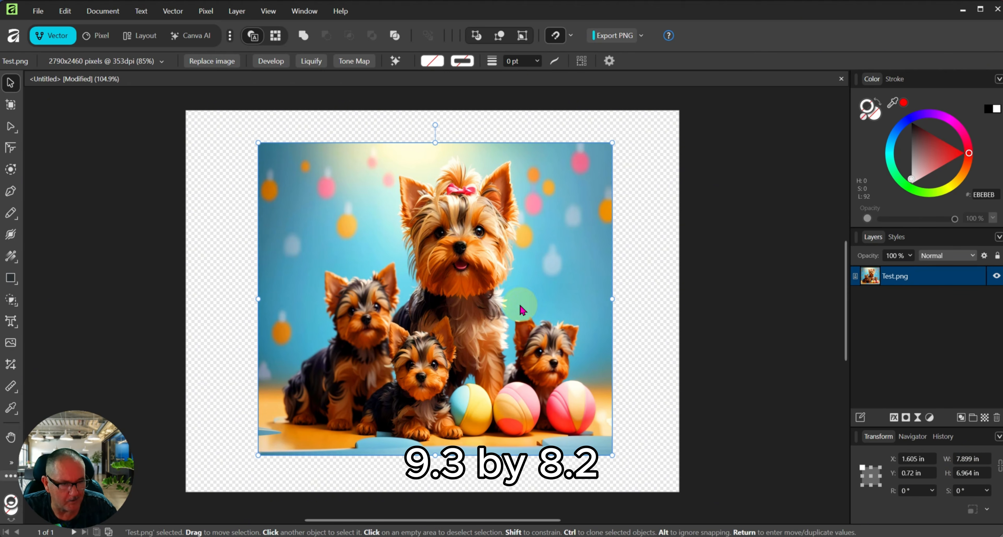
double_click(968, 459)
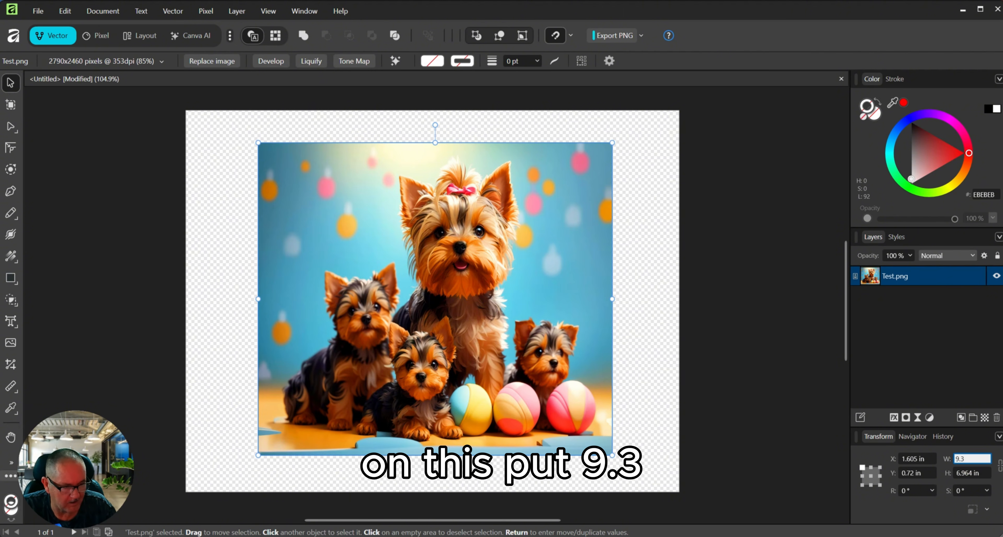
double_click(961, 472)
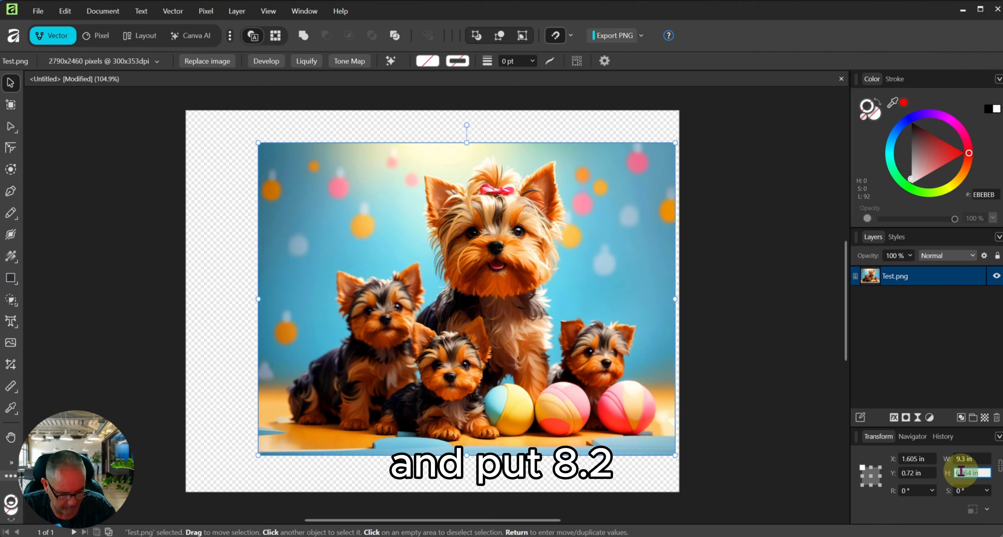
key("Return")
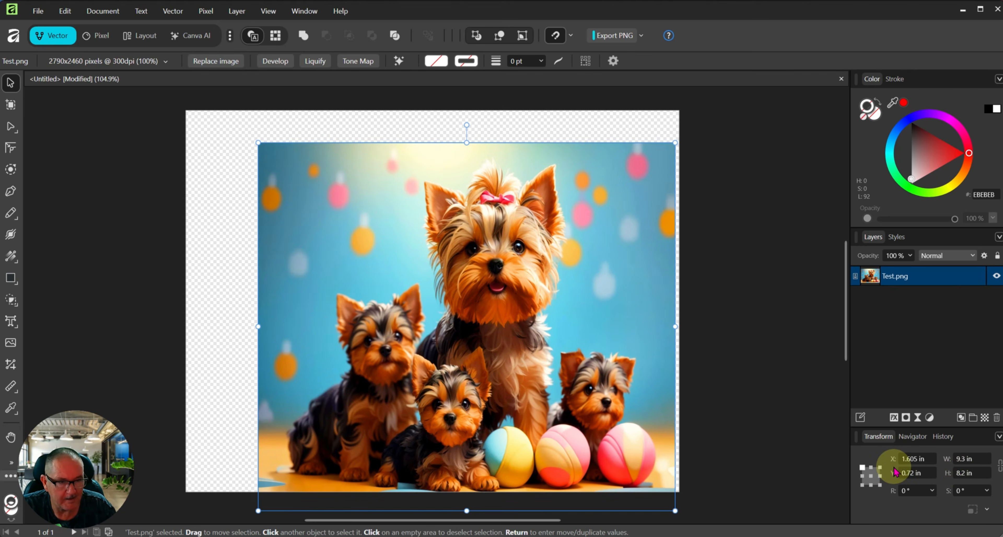
Step: Move the Test.png image within the page and centre it horizontally and vertically using the Layout alignment tools
mouse_move(481, 279)
left_mouse_down()
mouse_move(445, 283)
mouse_move(481, 281)
mouse_move(471, 276)
left_mouse_up()
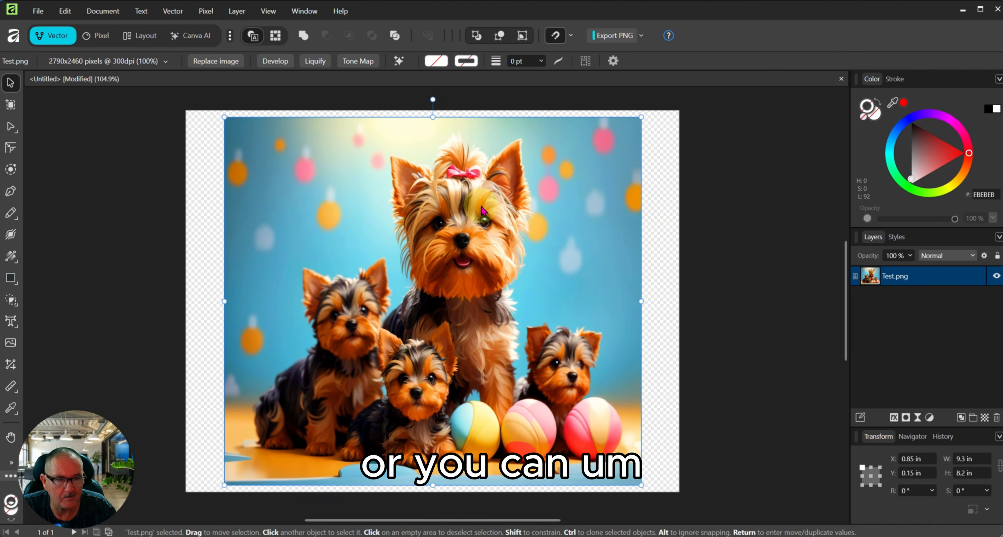
left_click(142, 37)
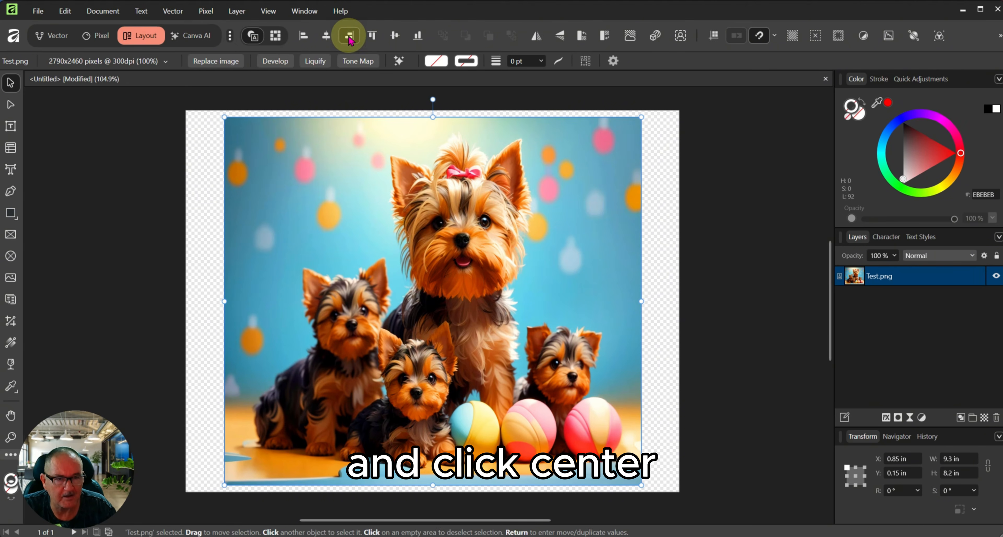
left_click(325, 34)
left_click(395, 31)
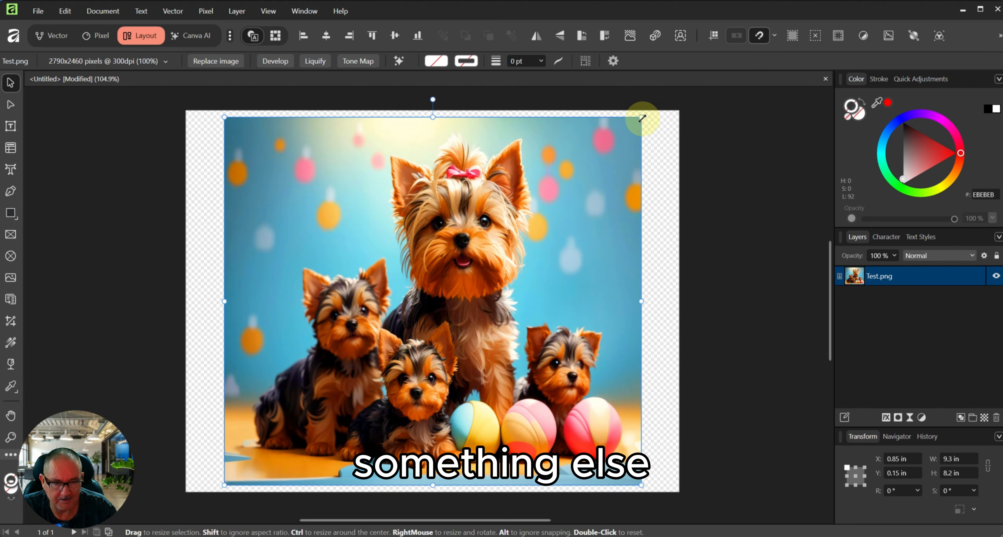
Step: Shrink the Test.png image freehand to about 9.24 by 8.14 in, and set its size to exactly 9.3 by 8.2 in
left_click_drag(641, 119, 659, 144)
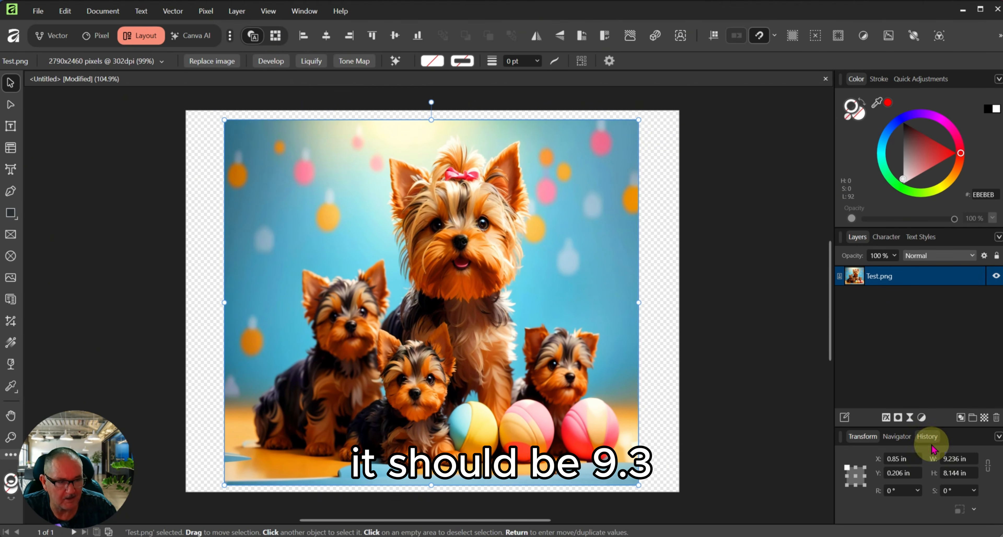
type("9.3")
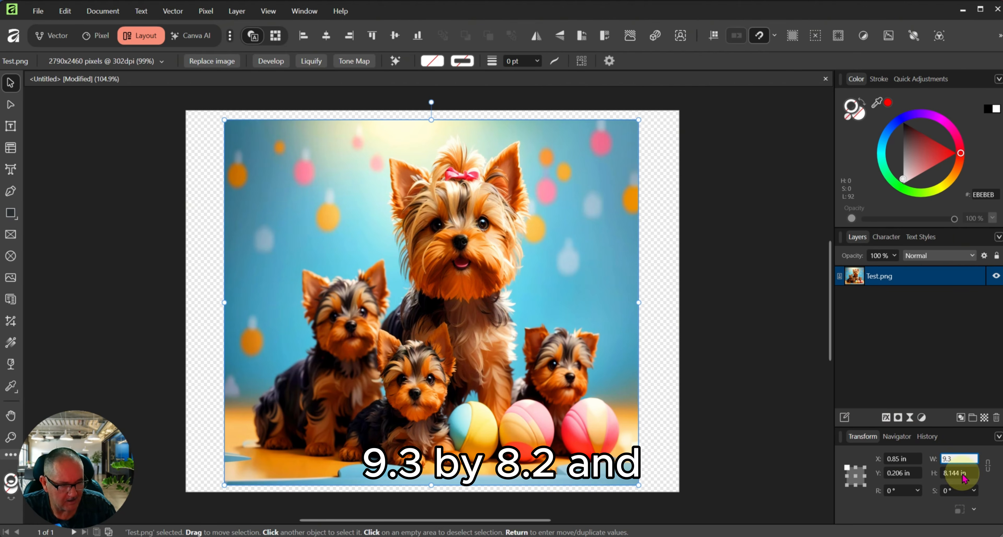
left_click(961, 473)
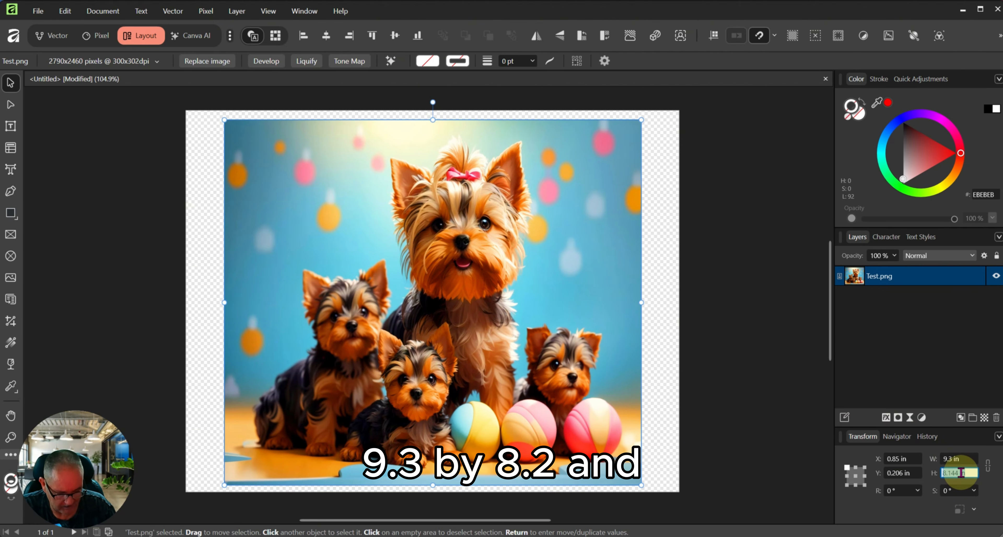
type("8.2")
key("Return")
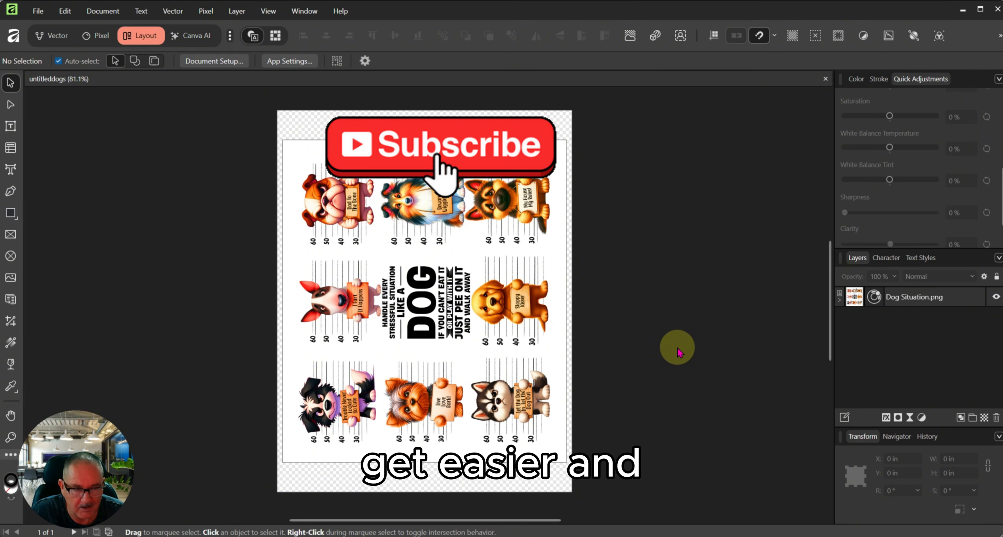
Step: Show the colour wheel controls in place of the quick adjustments for the untitleddogs document
left_click(856, 79)
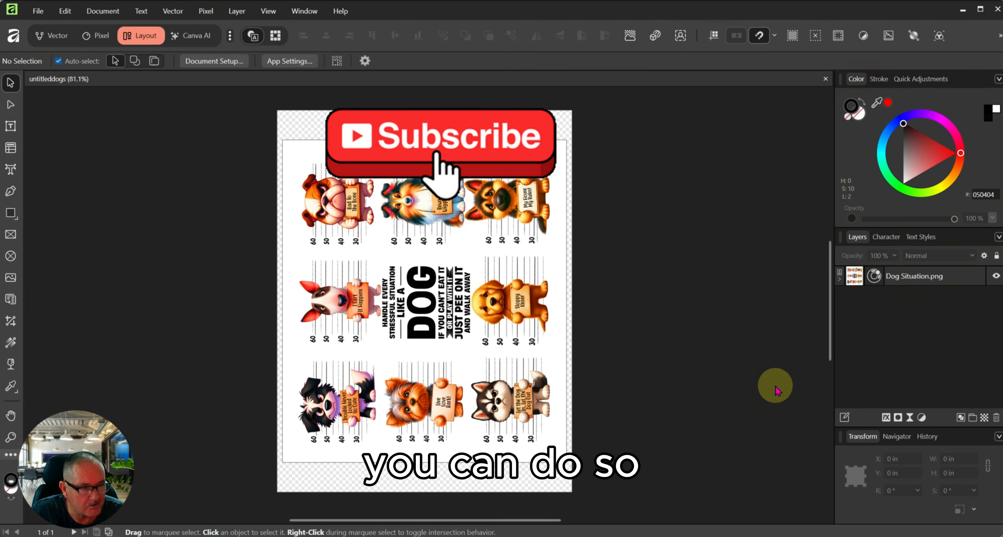